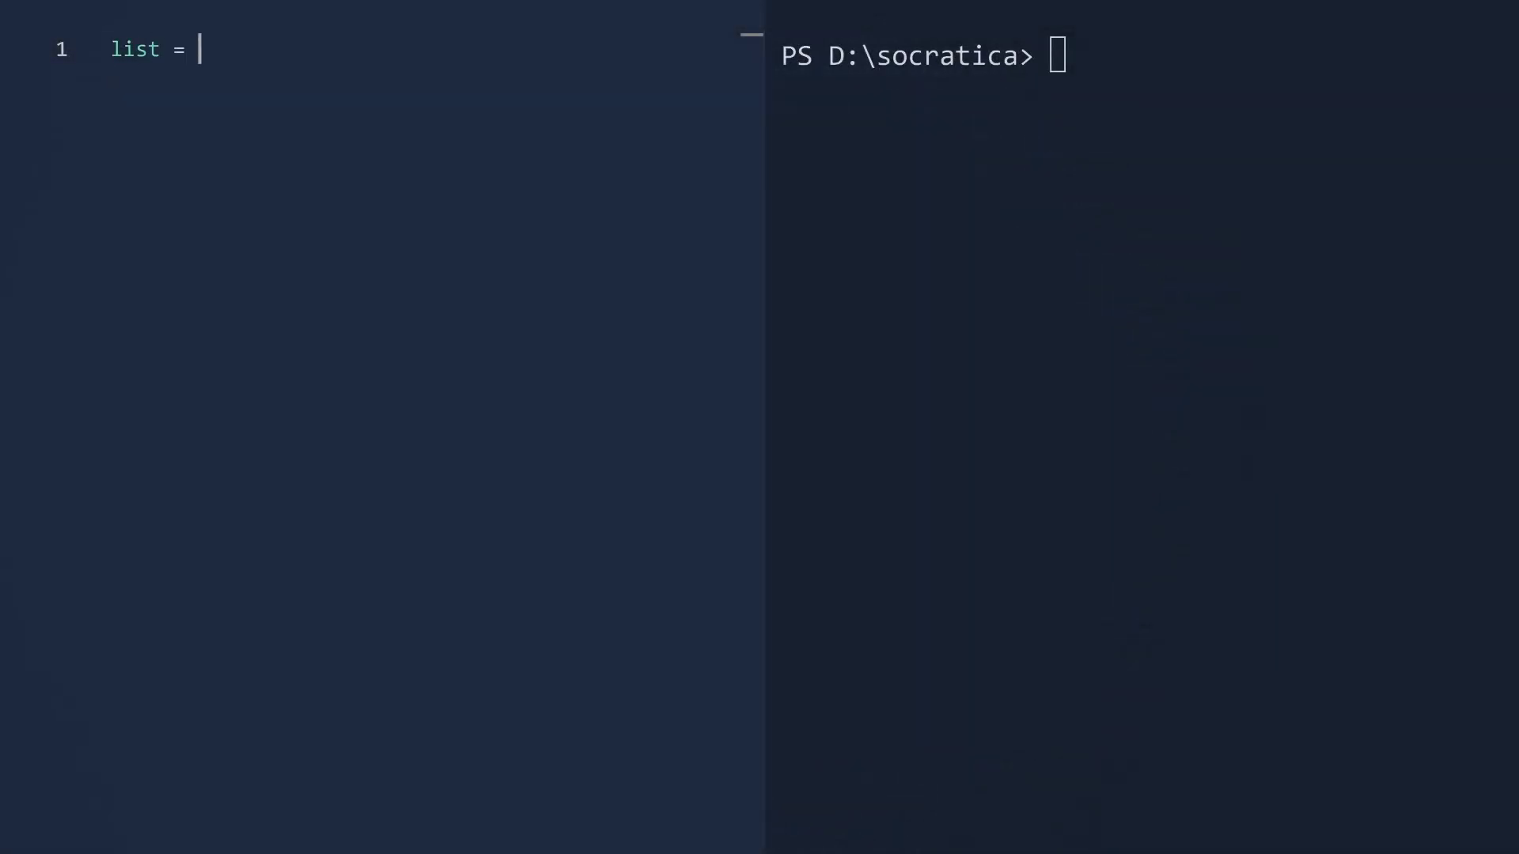
type("['CX32', 'GSOF', 'Emily', 'Franz', 'Rex']")
Write for-loops printing each item of a list and of a tuple
key("Return")
type("fo")
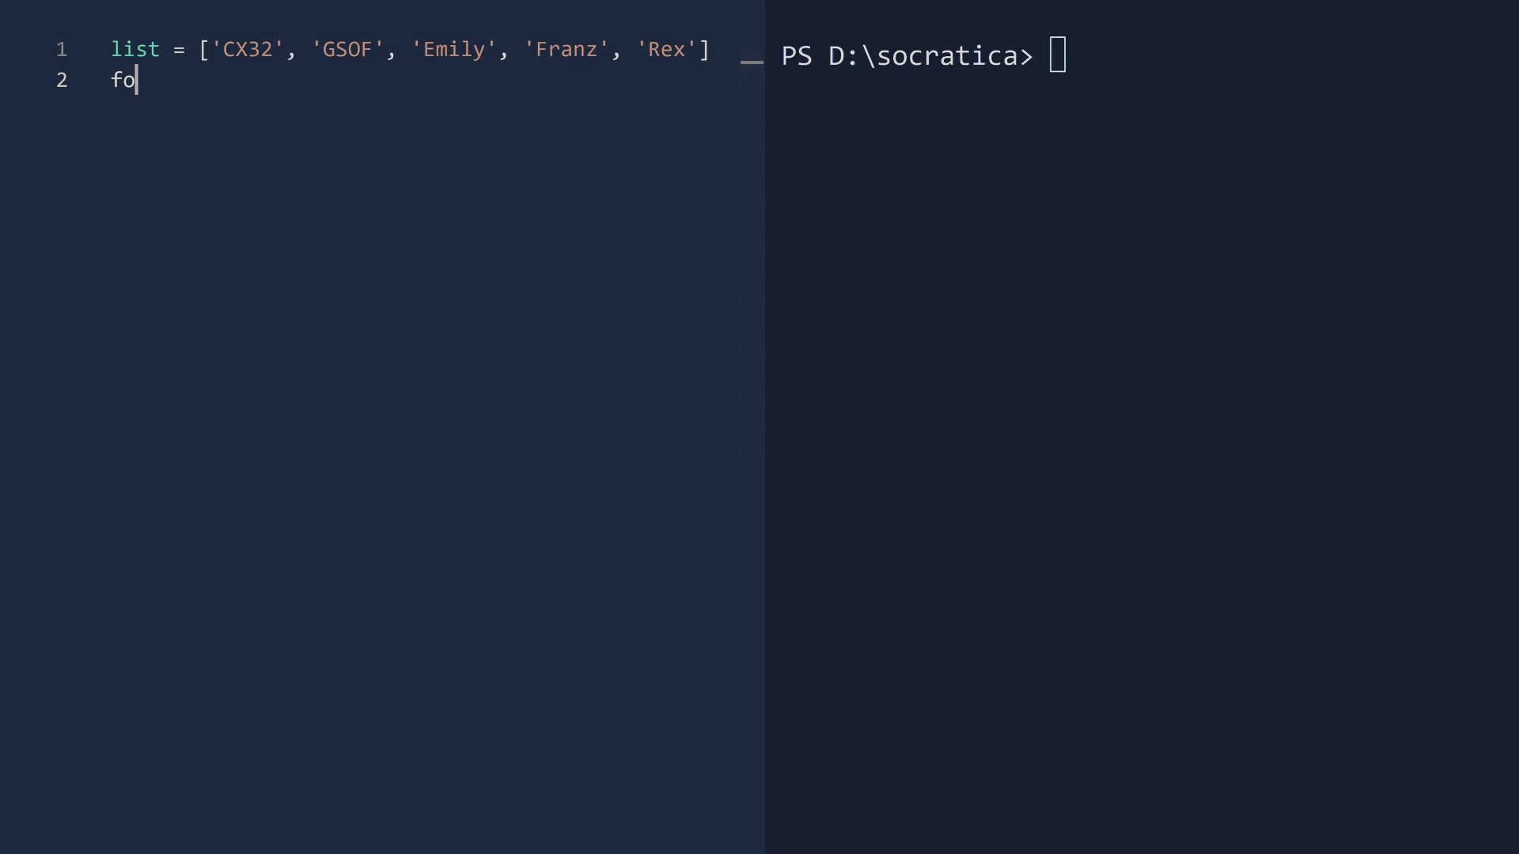
type("r element in list:")
key("Return")
type("prin")
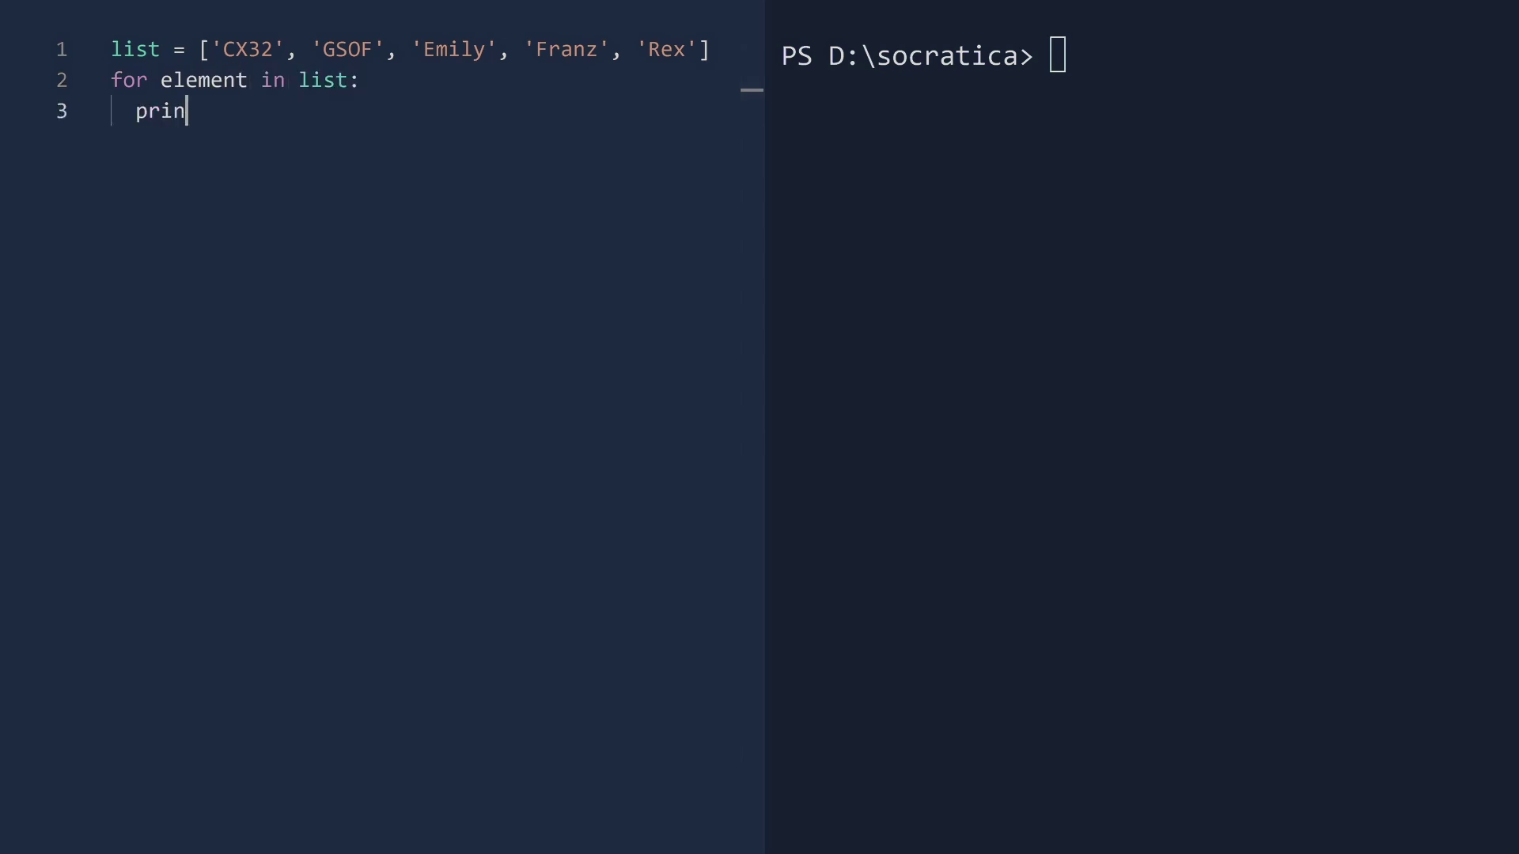
type("t(element)")
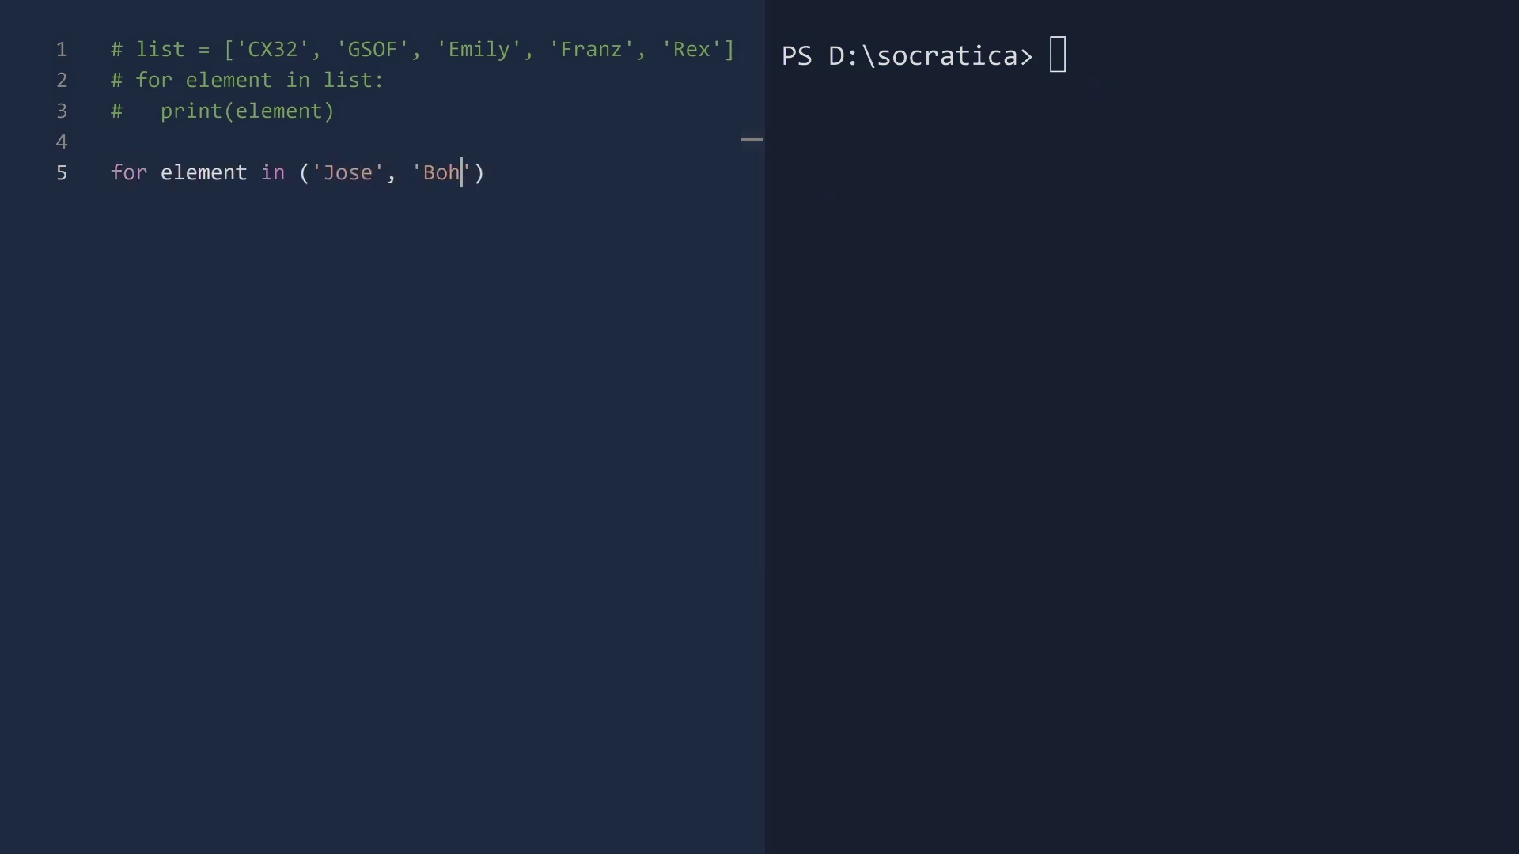
type("', 'Rusti'):")
key("Return")
type("print(element)  ")
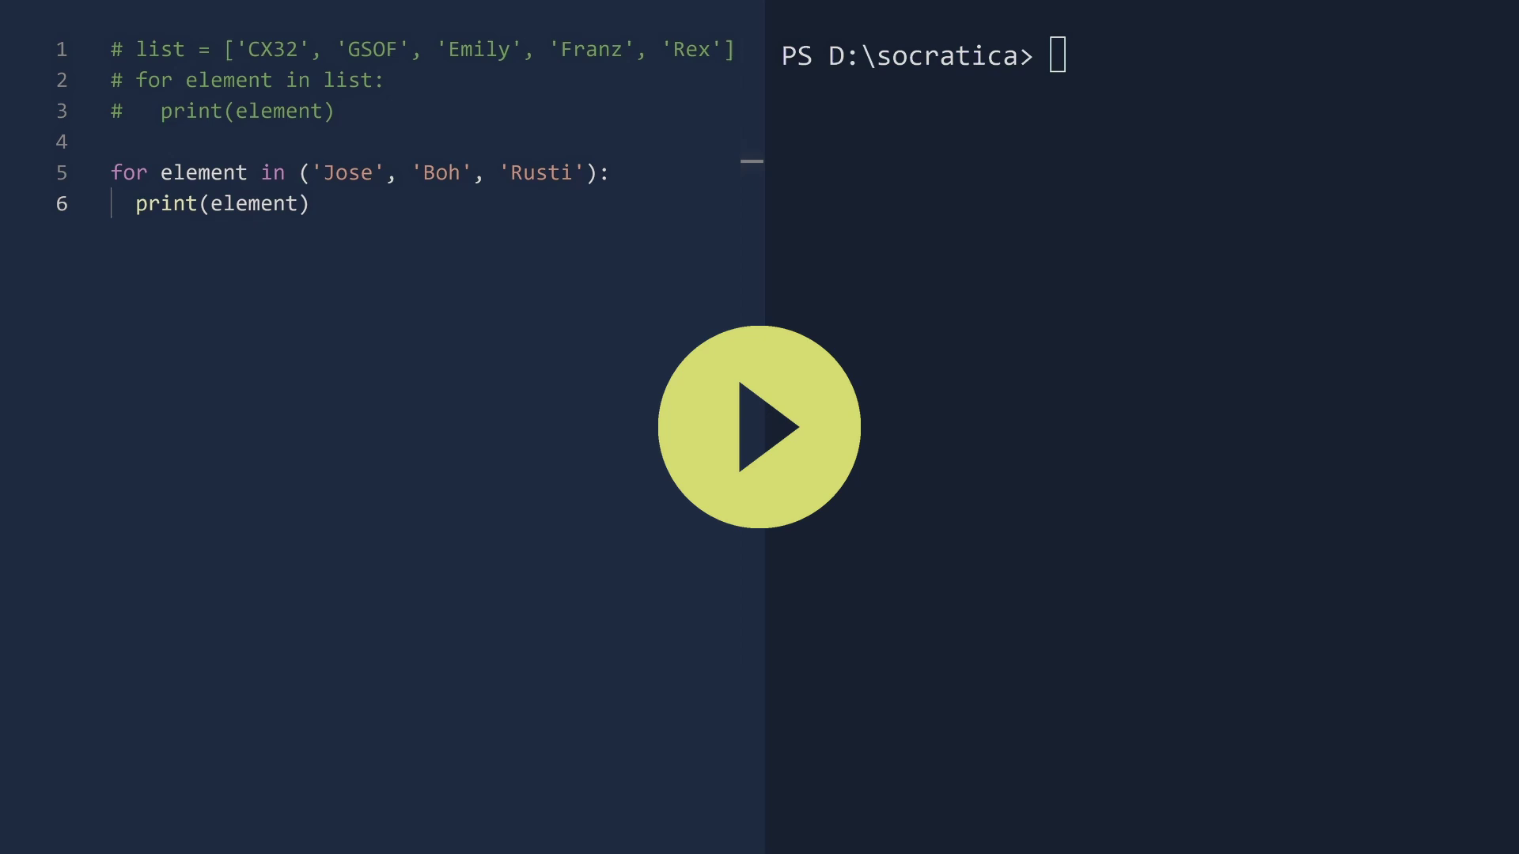
type("for le")
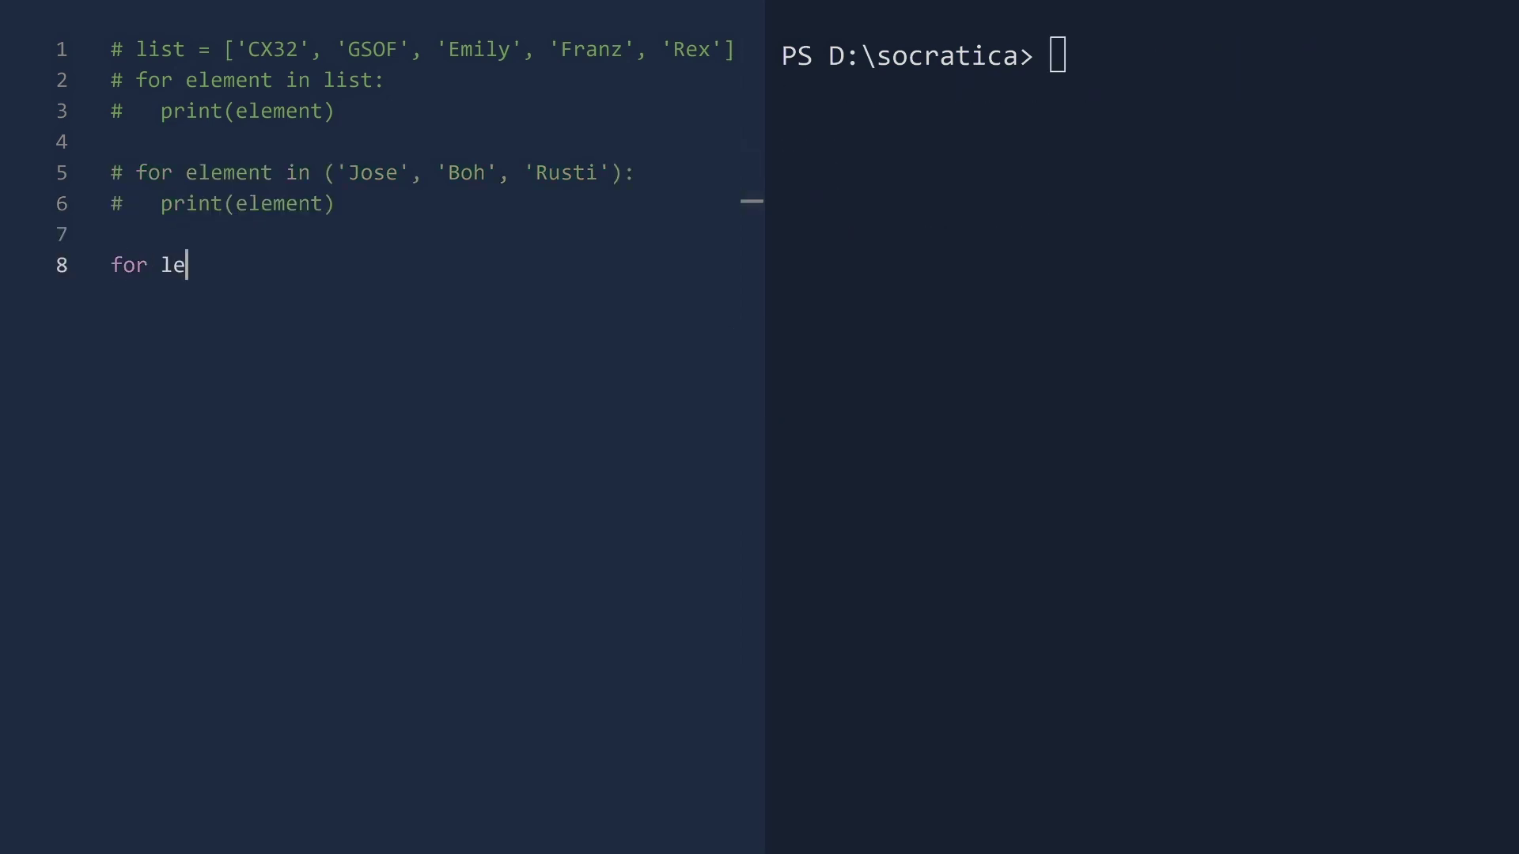
type("tter in 'Socratica':")
Loop over 'Socratica' and b'Binary', running the script to print letters and byte values
key("Return")
type("print(lett")
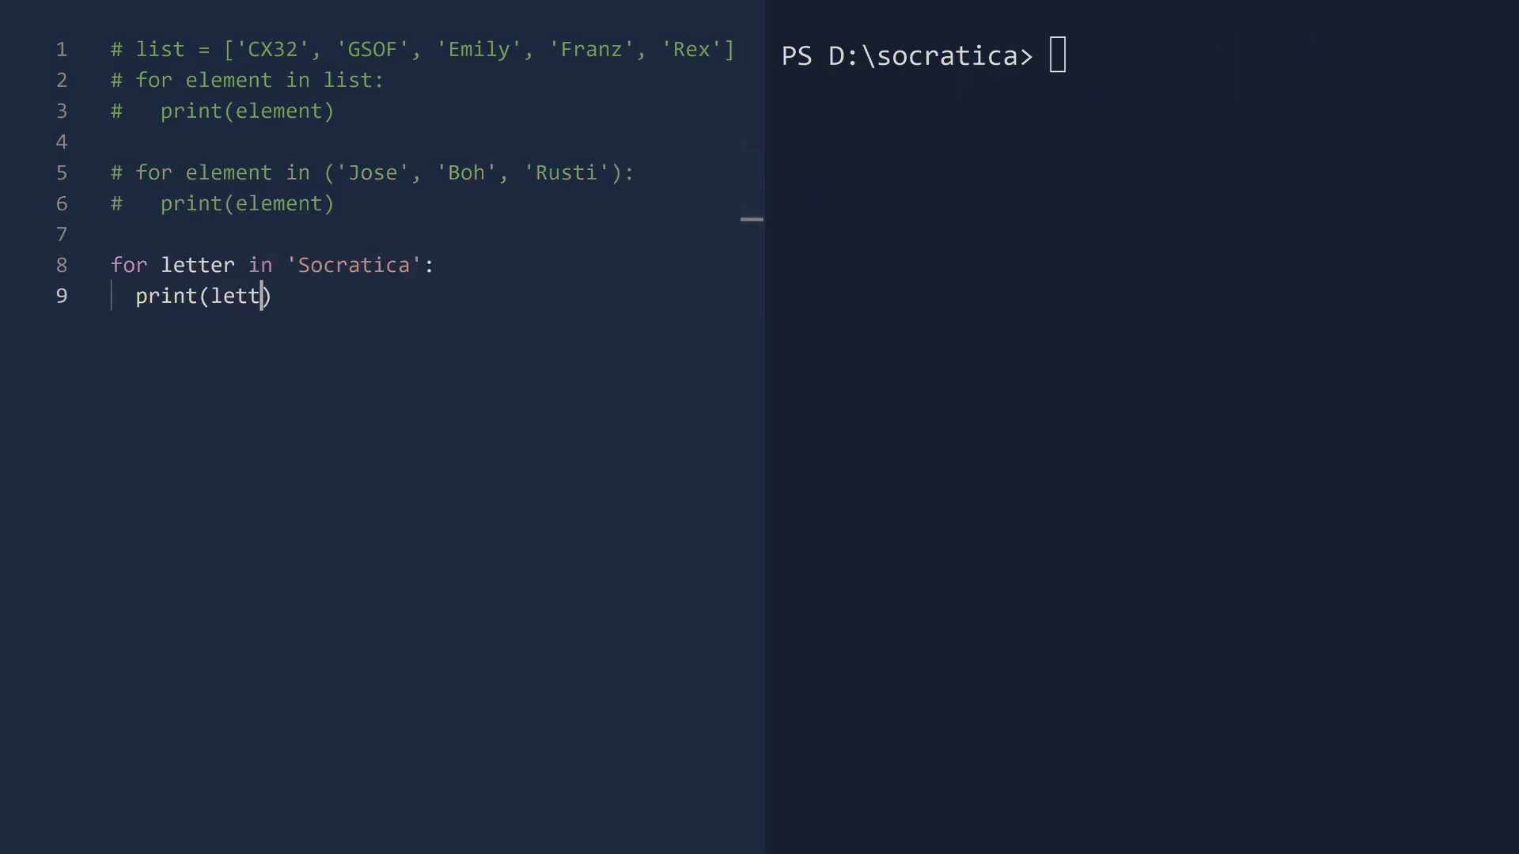
type("er)")
key("ctrl+F5")
type("fo")
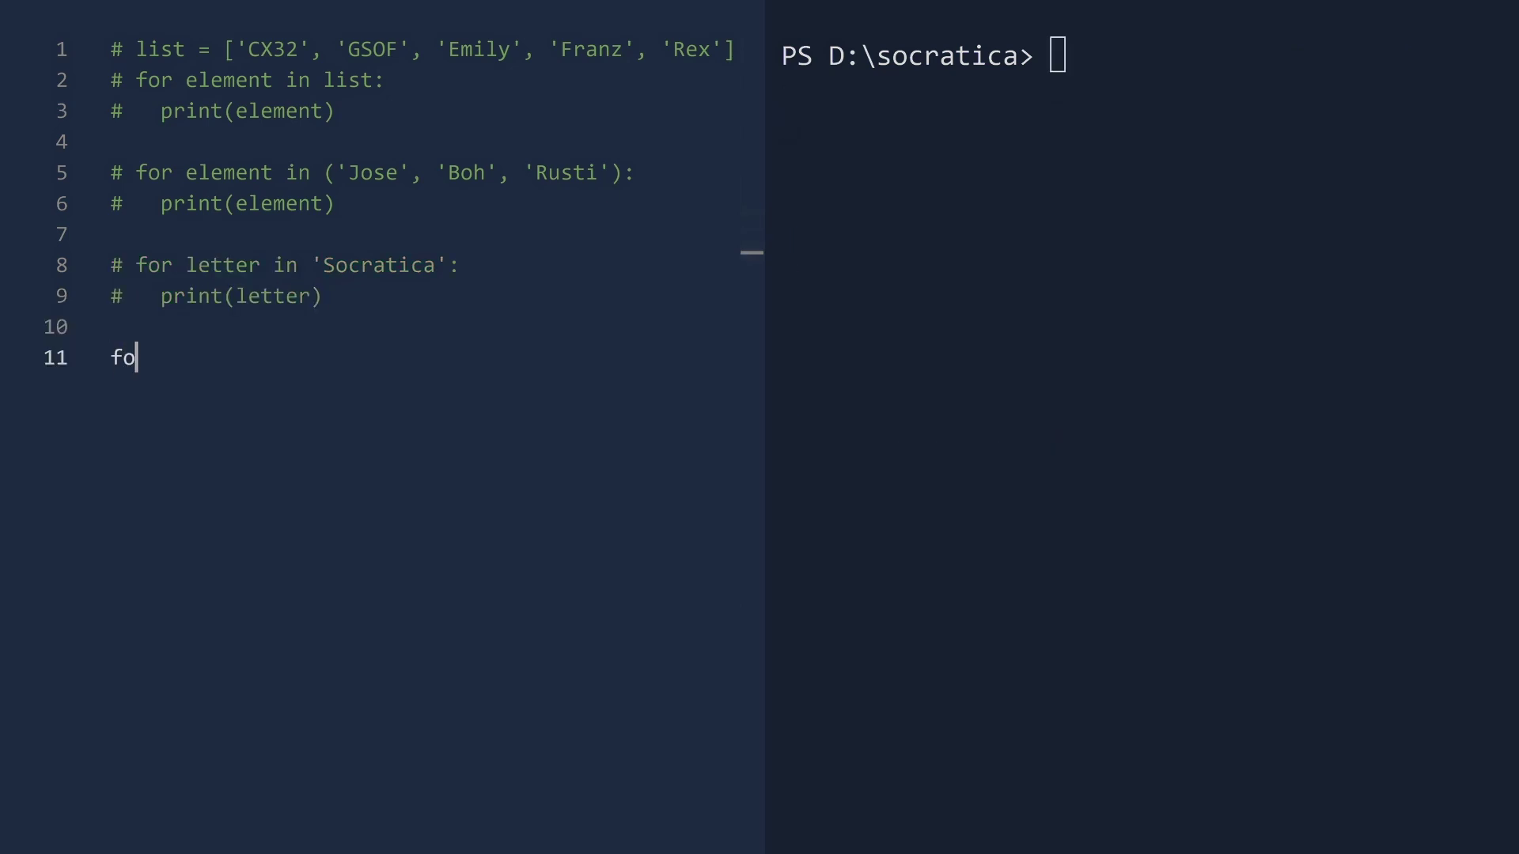
type("r byte in b'Binary':")
key("Return")
type("print(b")
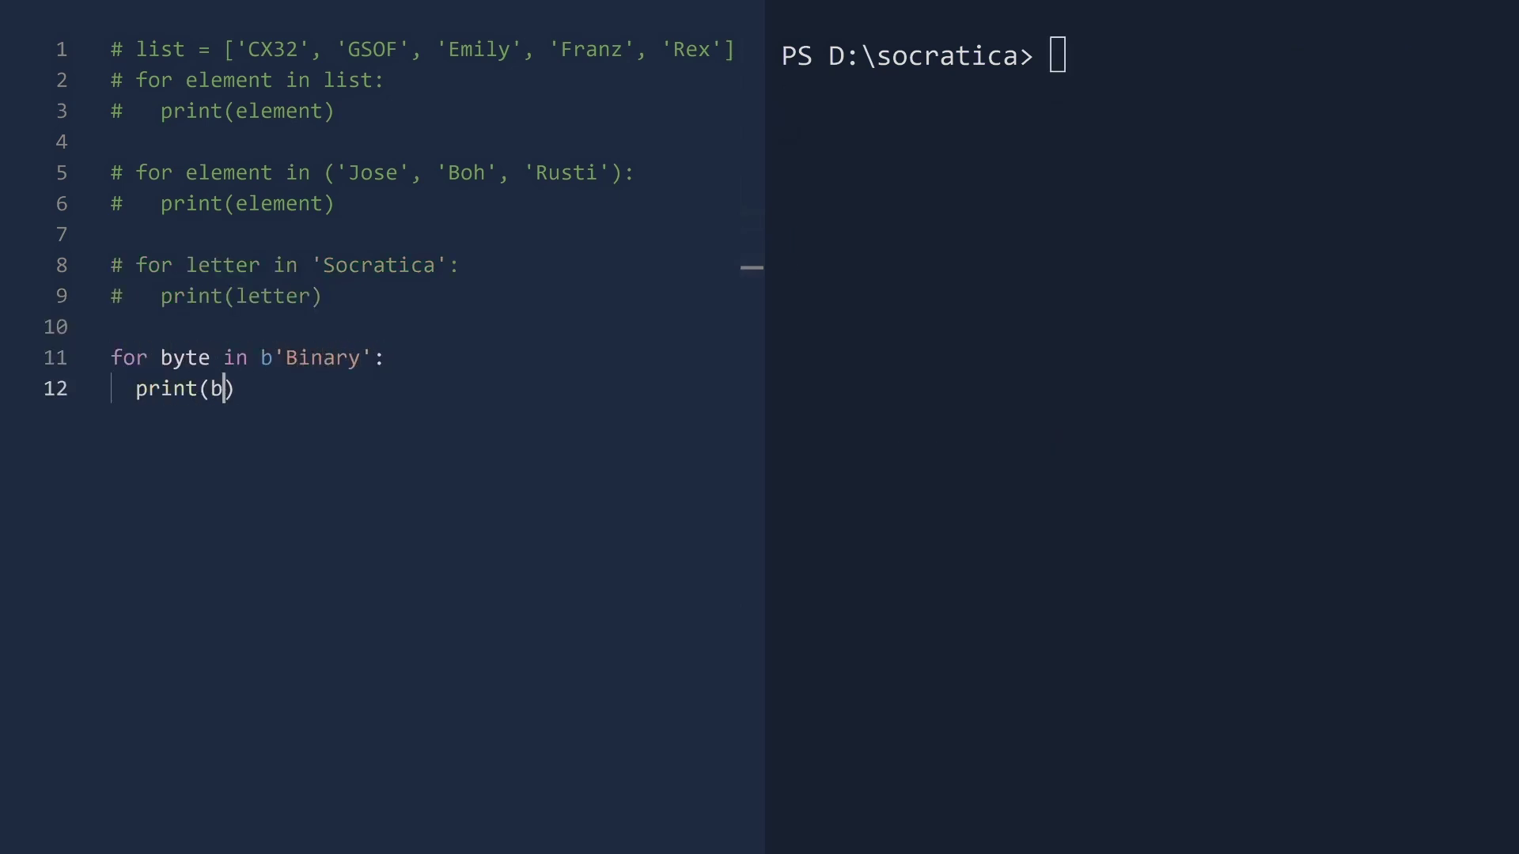
type("yte)")
key("ctrl+F5")
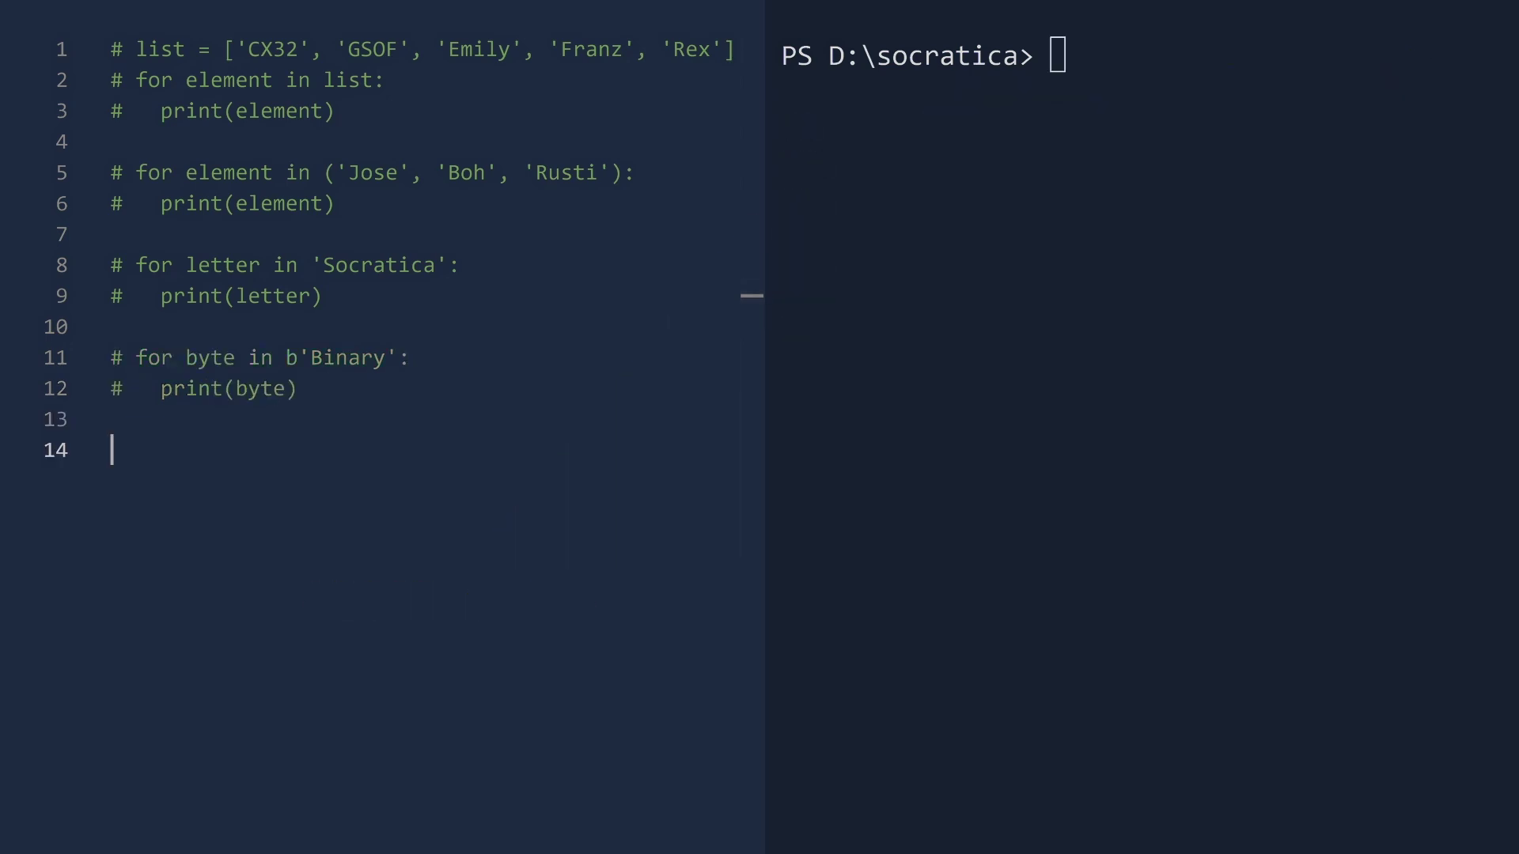
type("digit in 299792458:")
Add c = 299792458, digits = [int(d) for d in str(c)], and a loop printing each digit
key("Return")
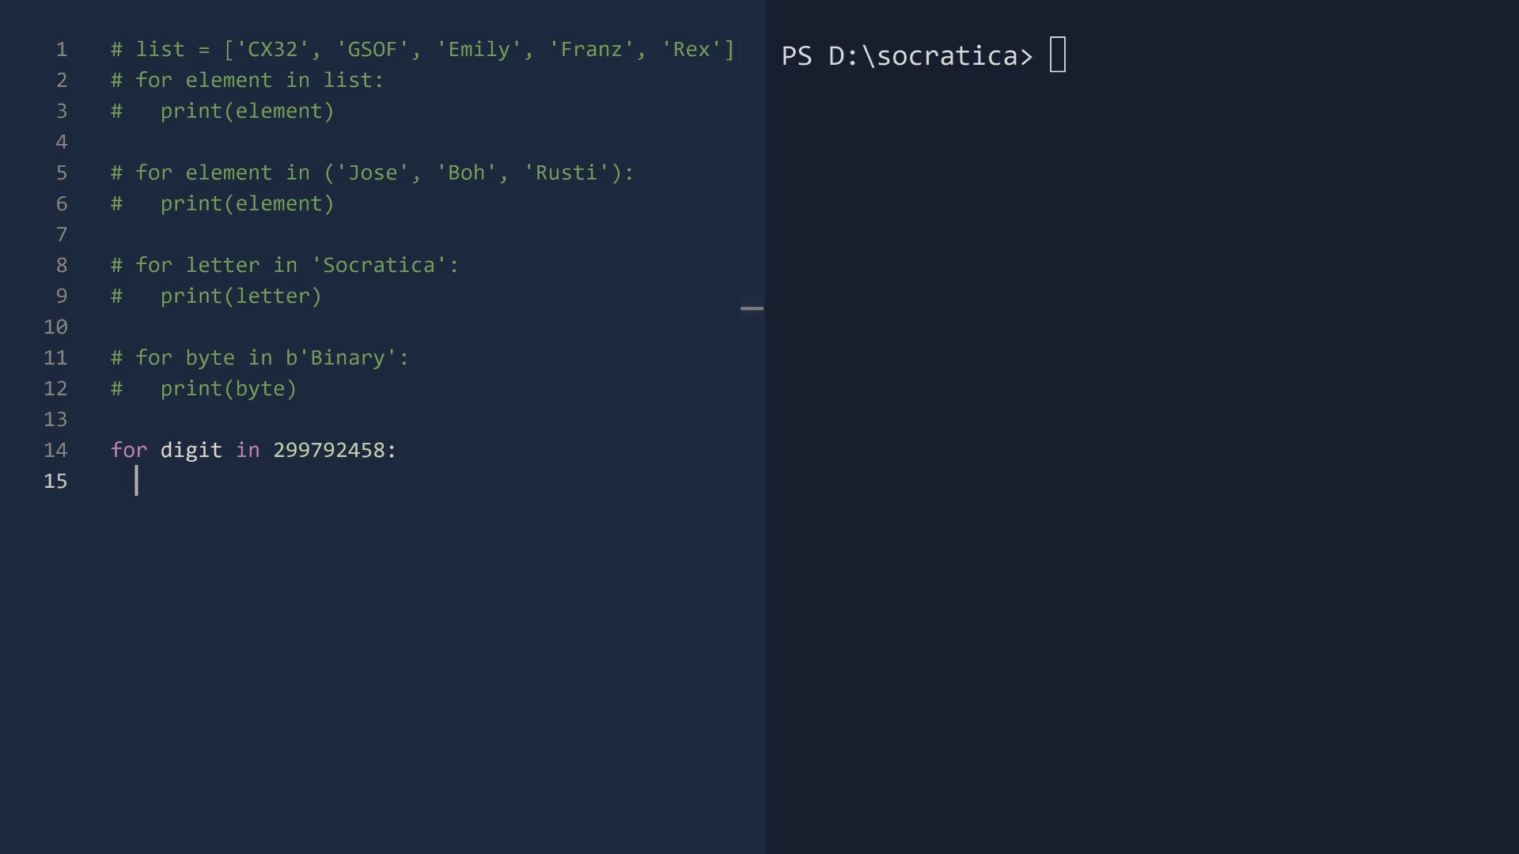
type("print(digit")
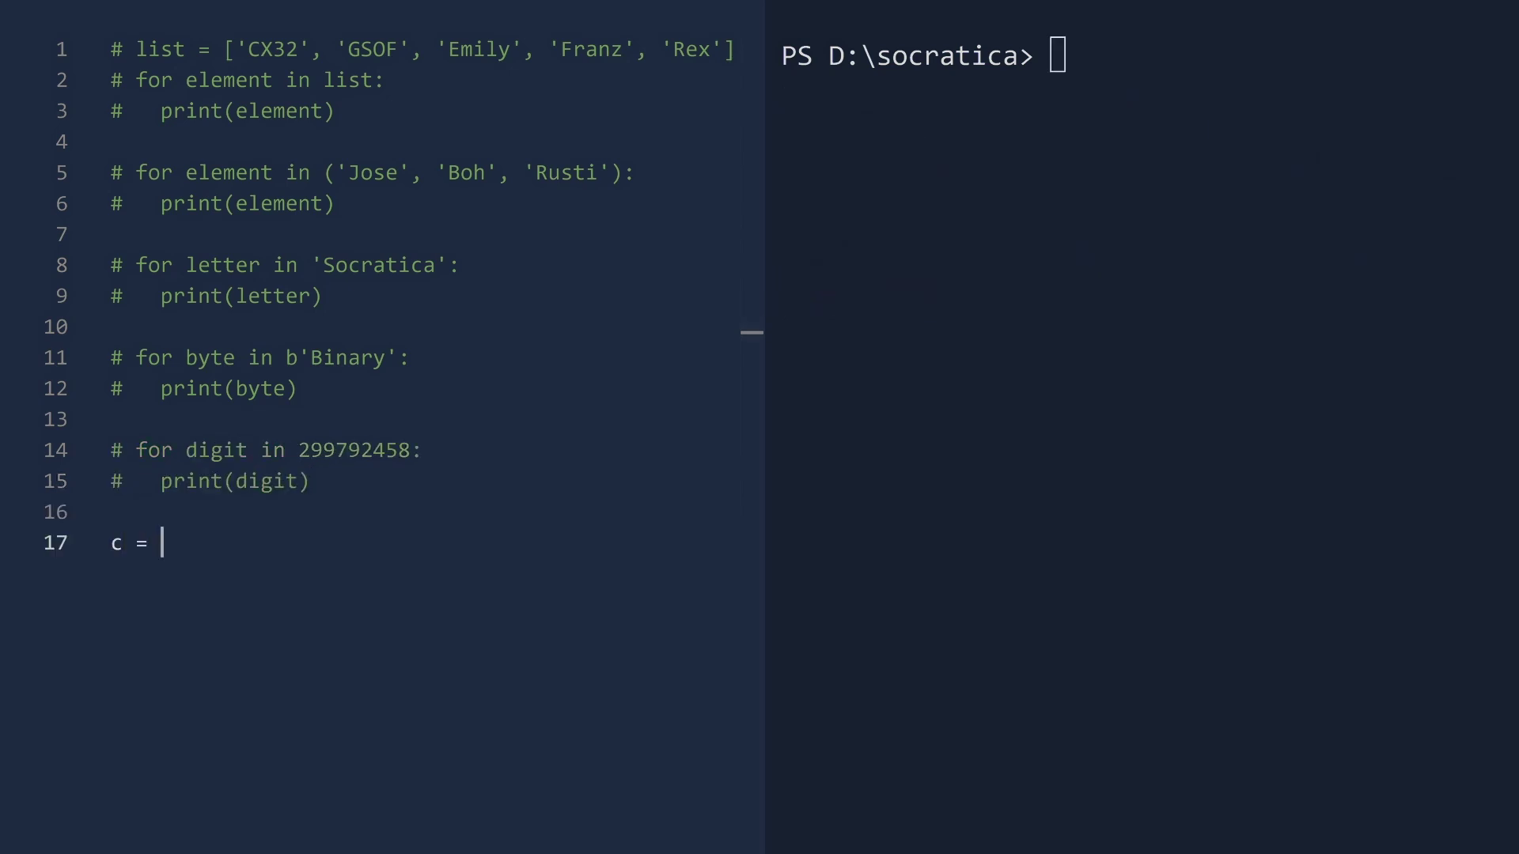
type("299792458")
key("Return")
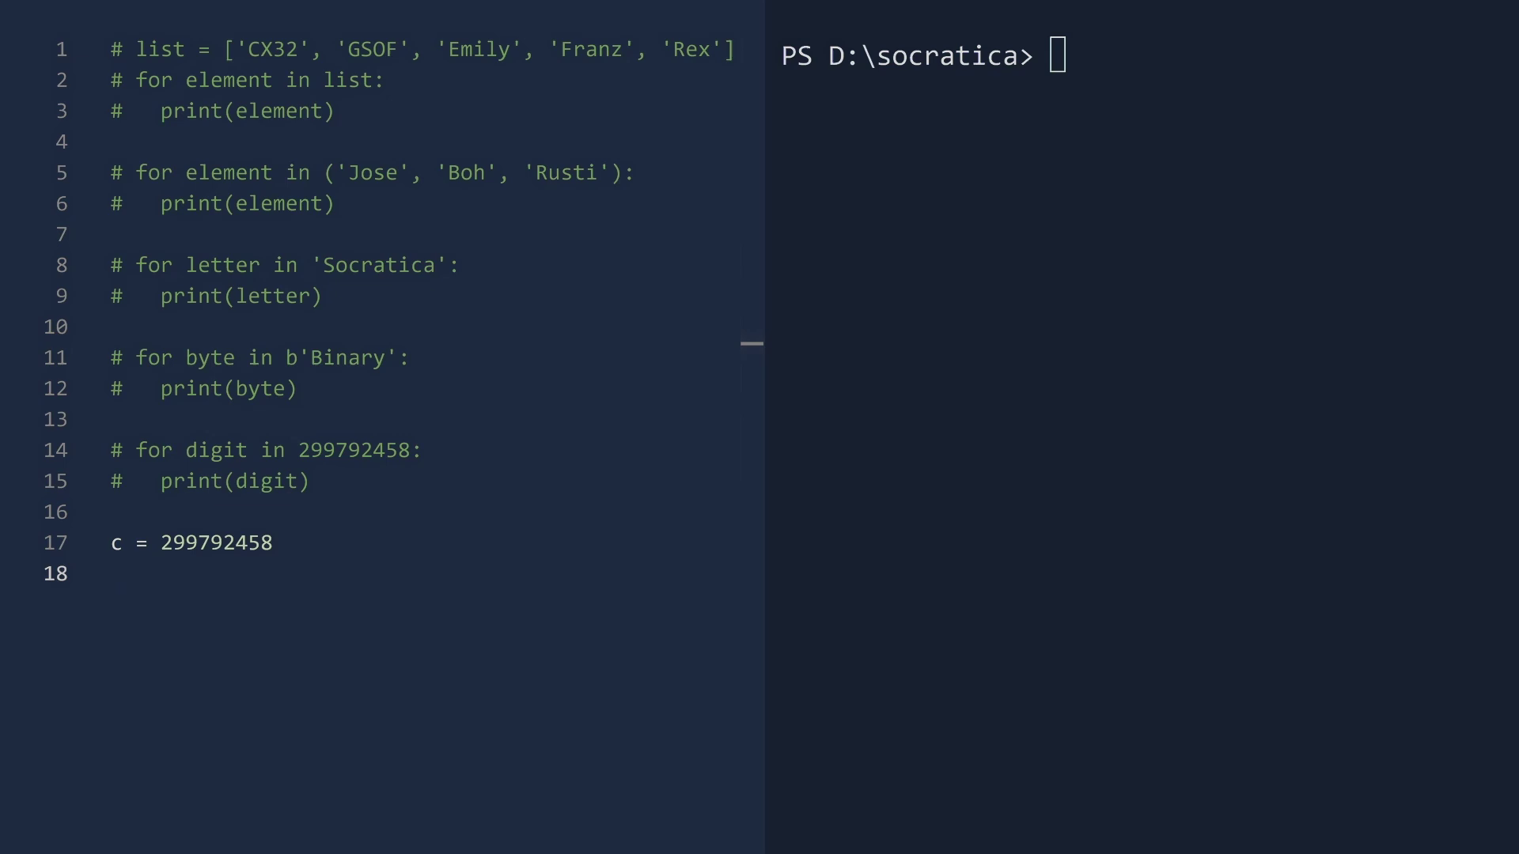
type("digits = [i")
type("nt(d) ")
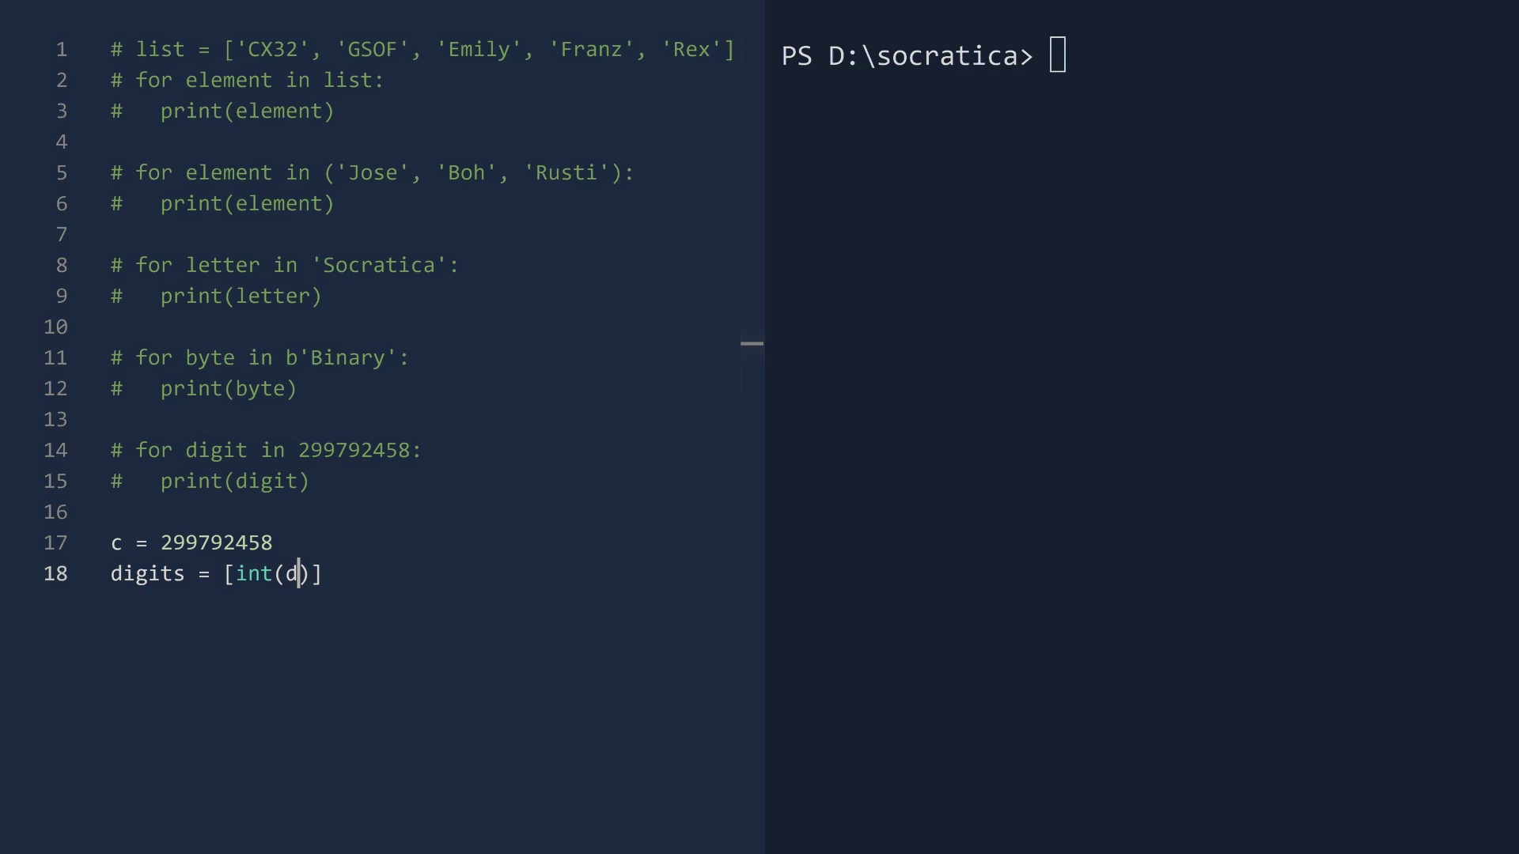
type("for d in")
type(" str(c)")
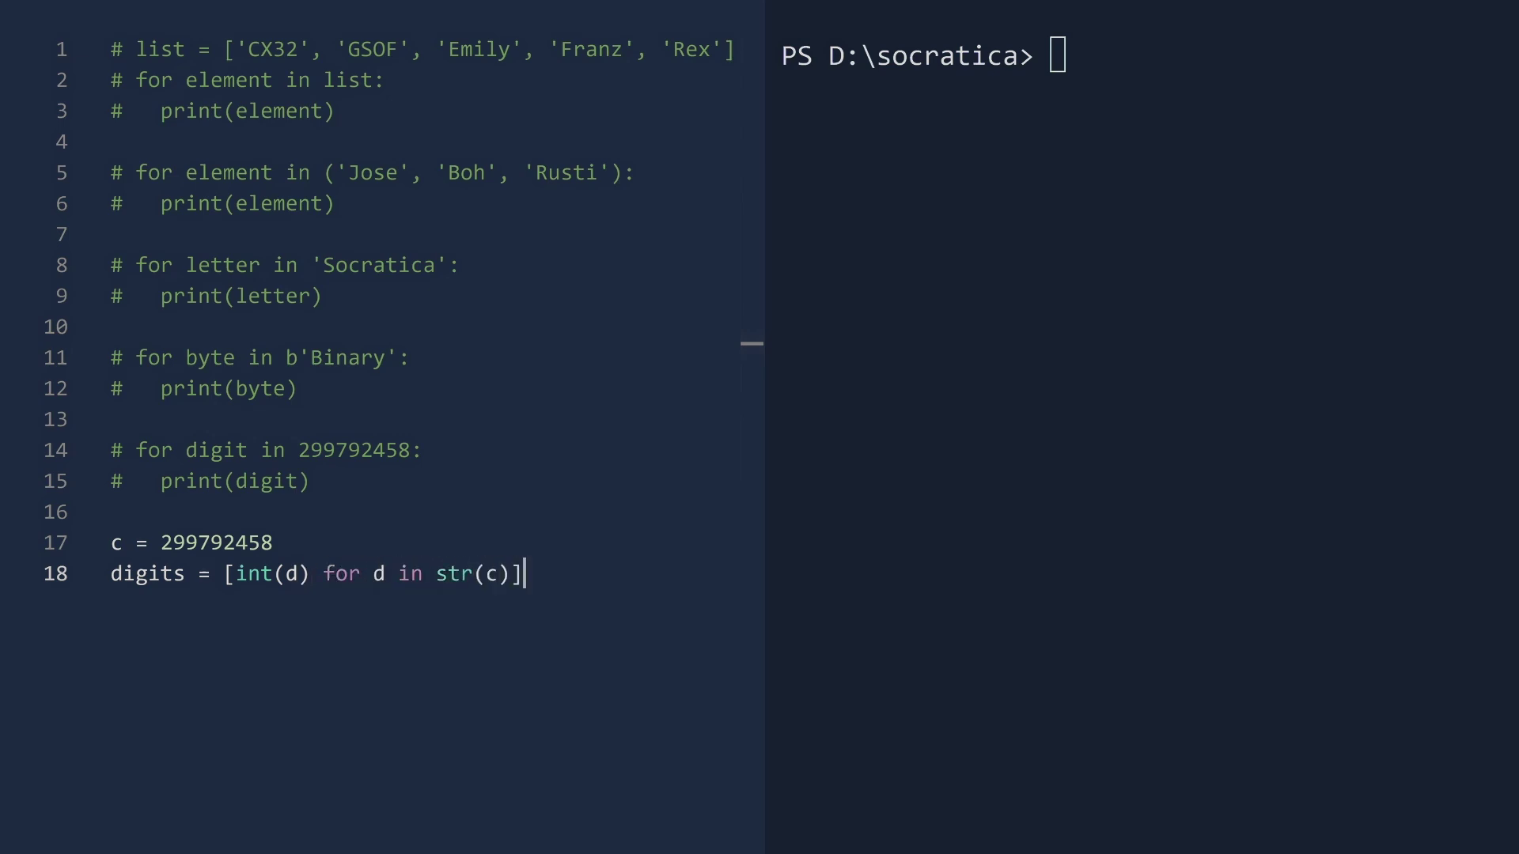
key("Return")
key("Return")
type("digit in di")
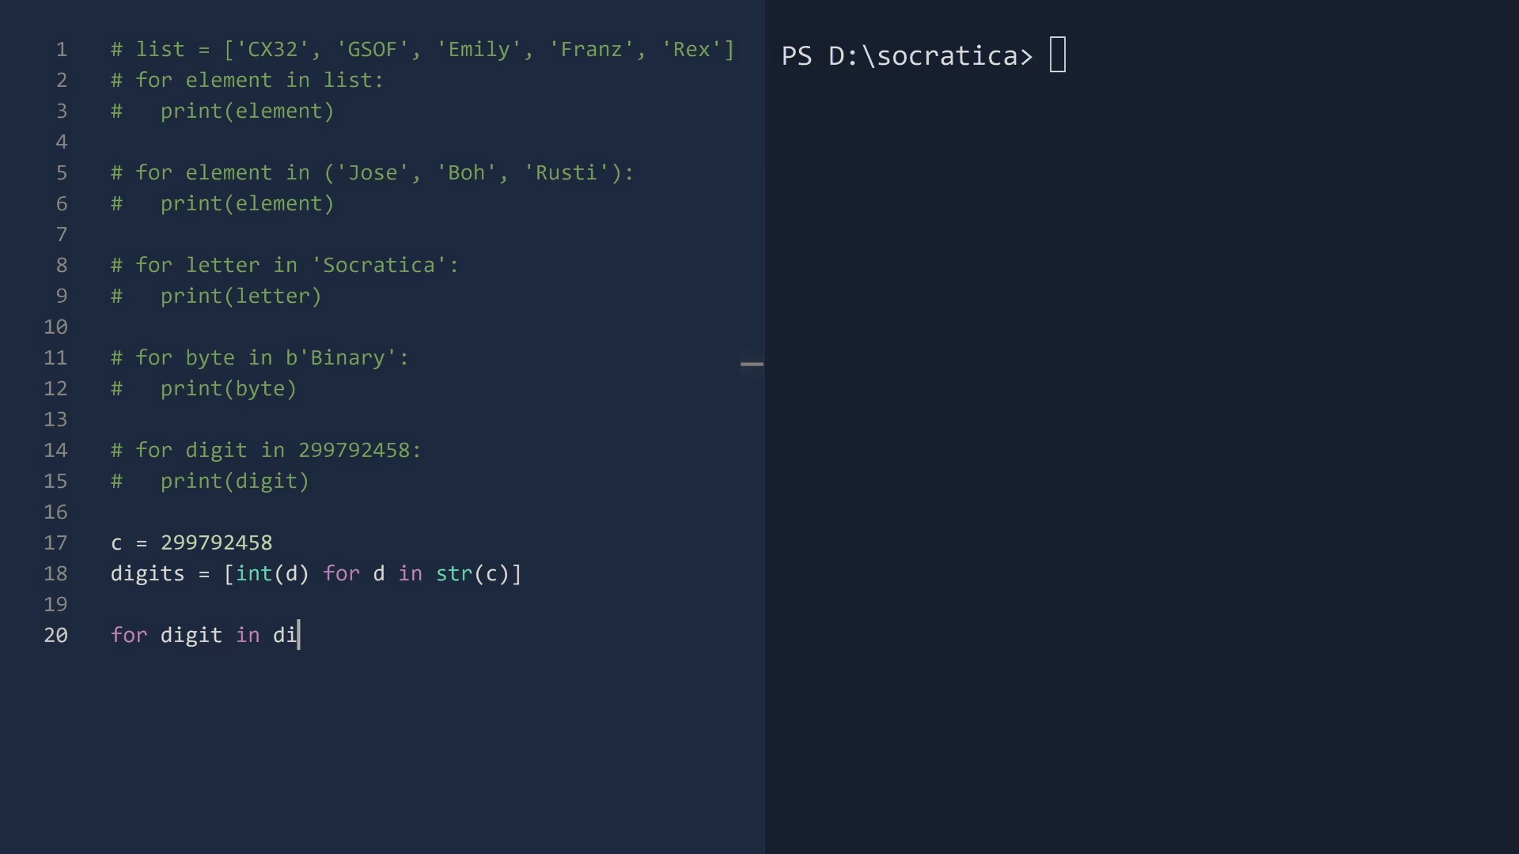
type("gits:")
key("Return")
type("print(digit)")
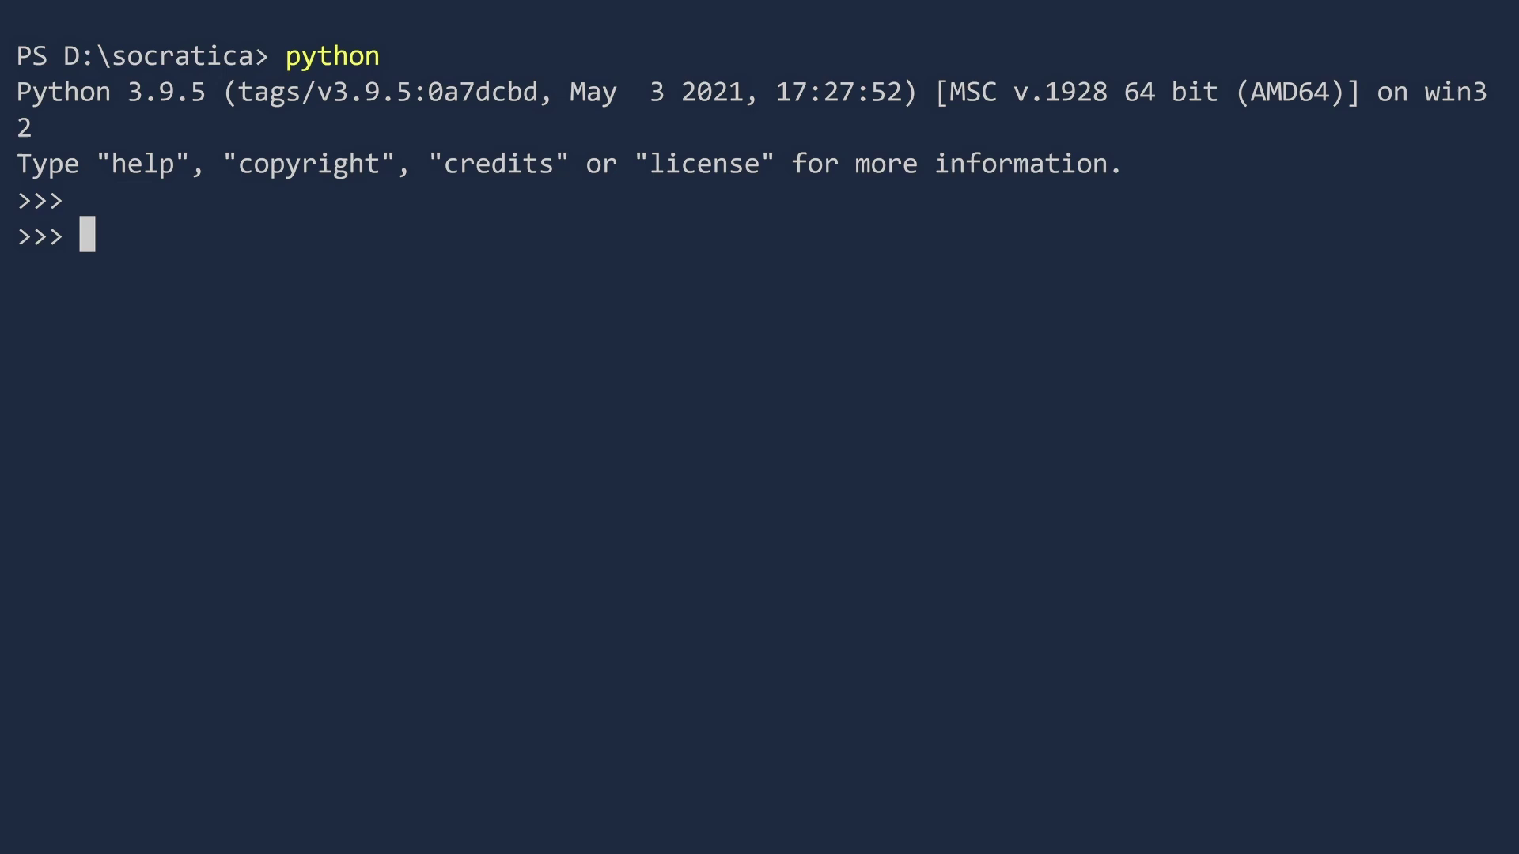
type("usernames = ('Rainer', 'A")
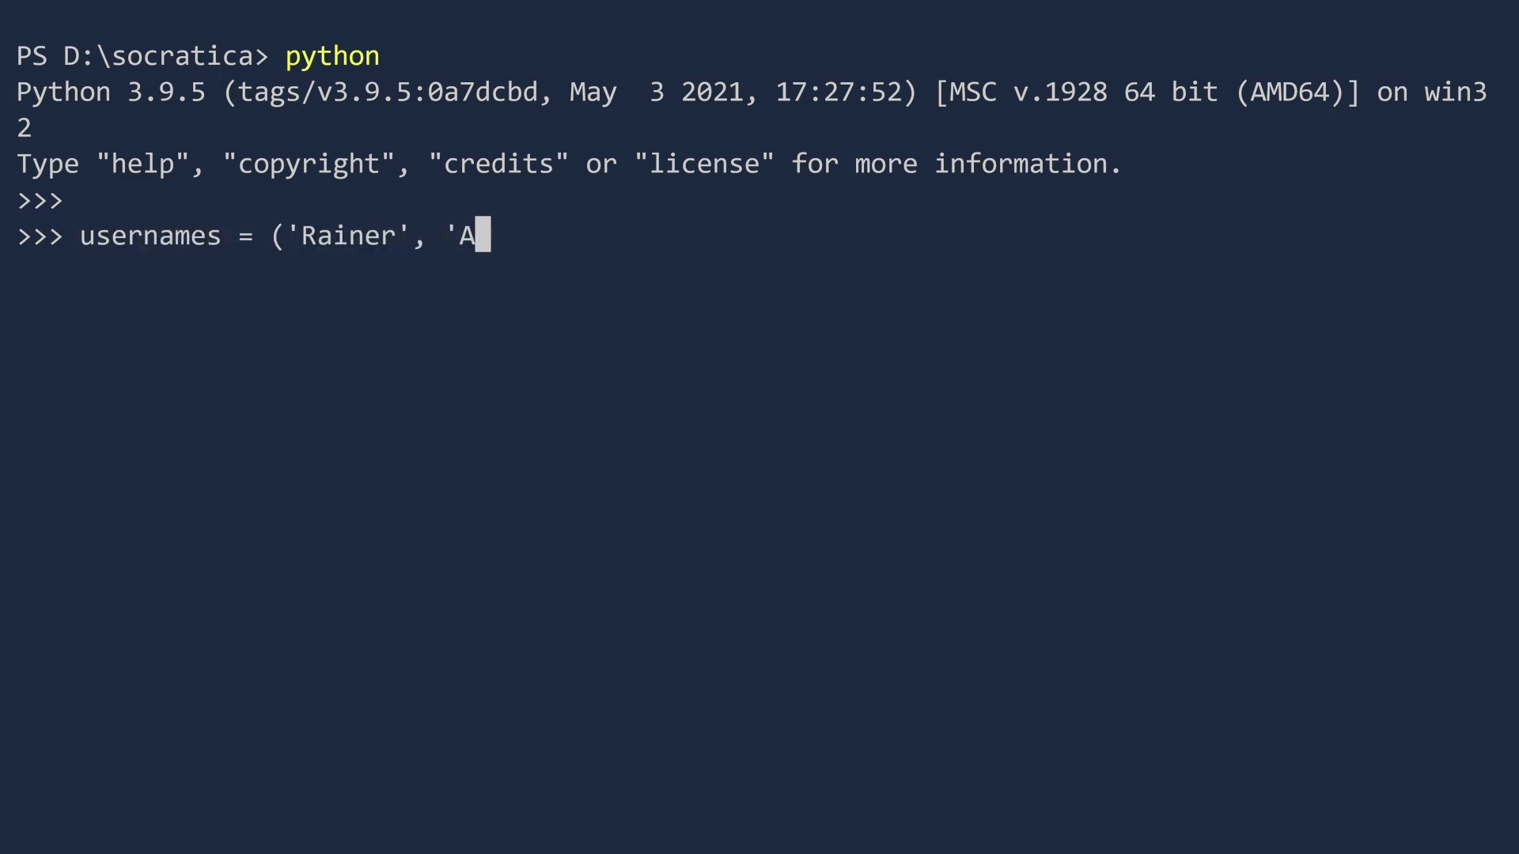
type("lfons', 'Flatsheep')")
Define the usernames tuple, create iterator looper1 from it, and check its type
key("Return")
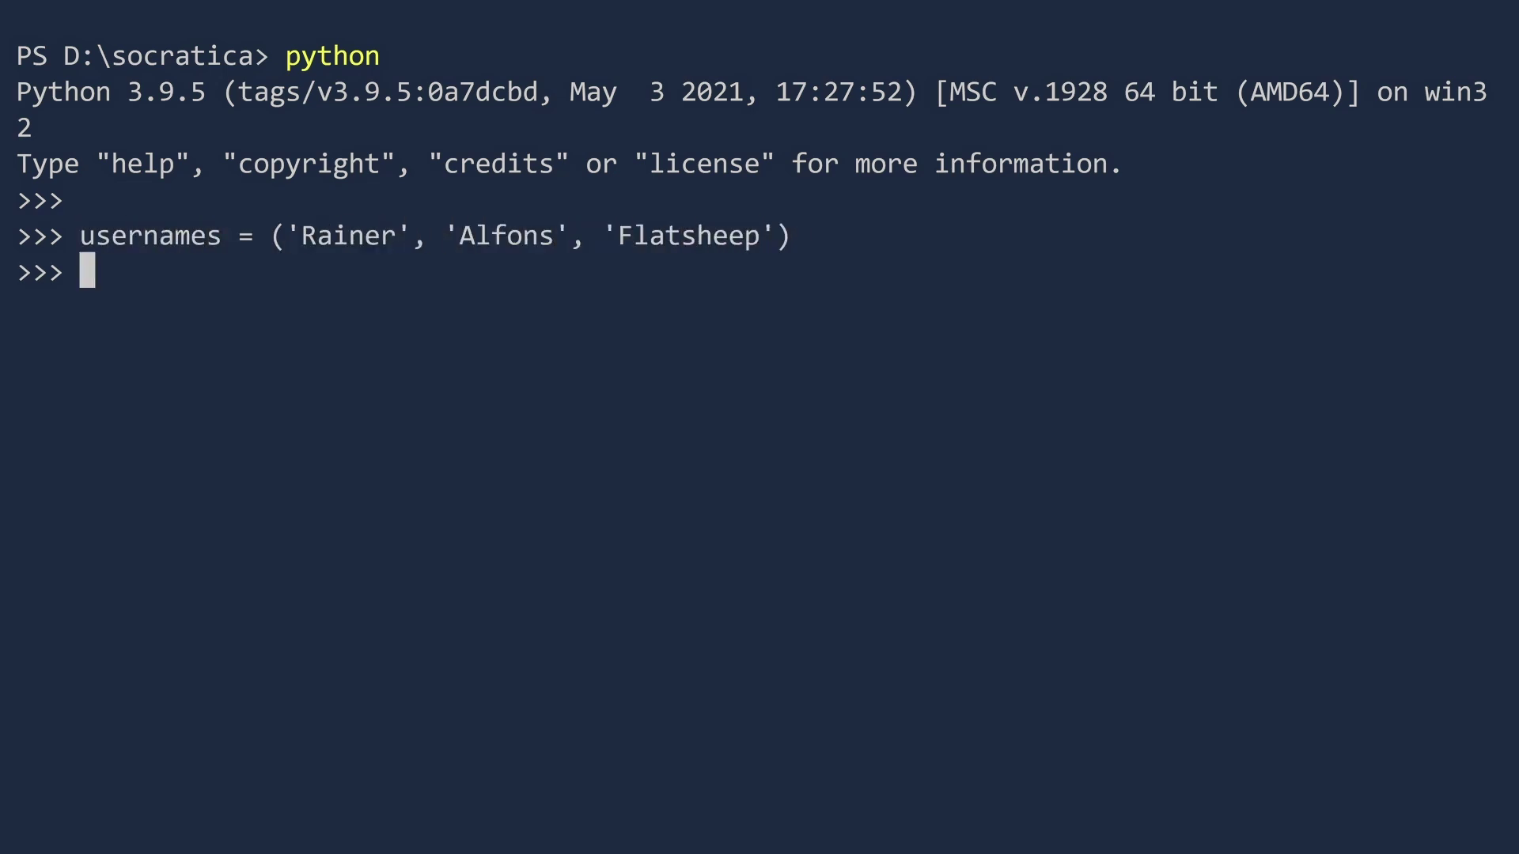
type("looper1 = username")
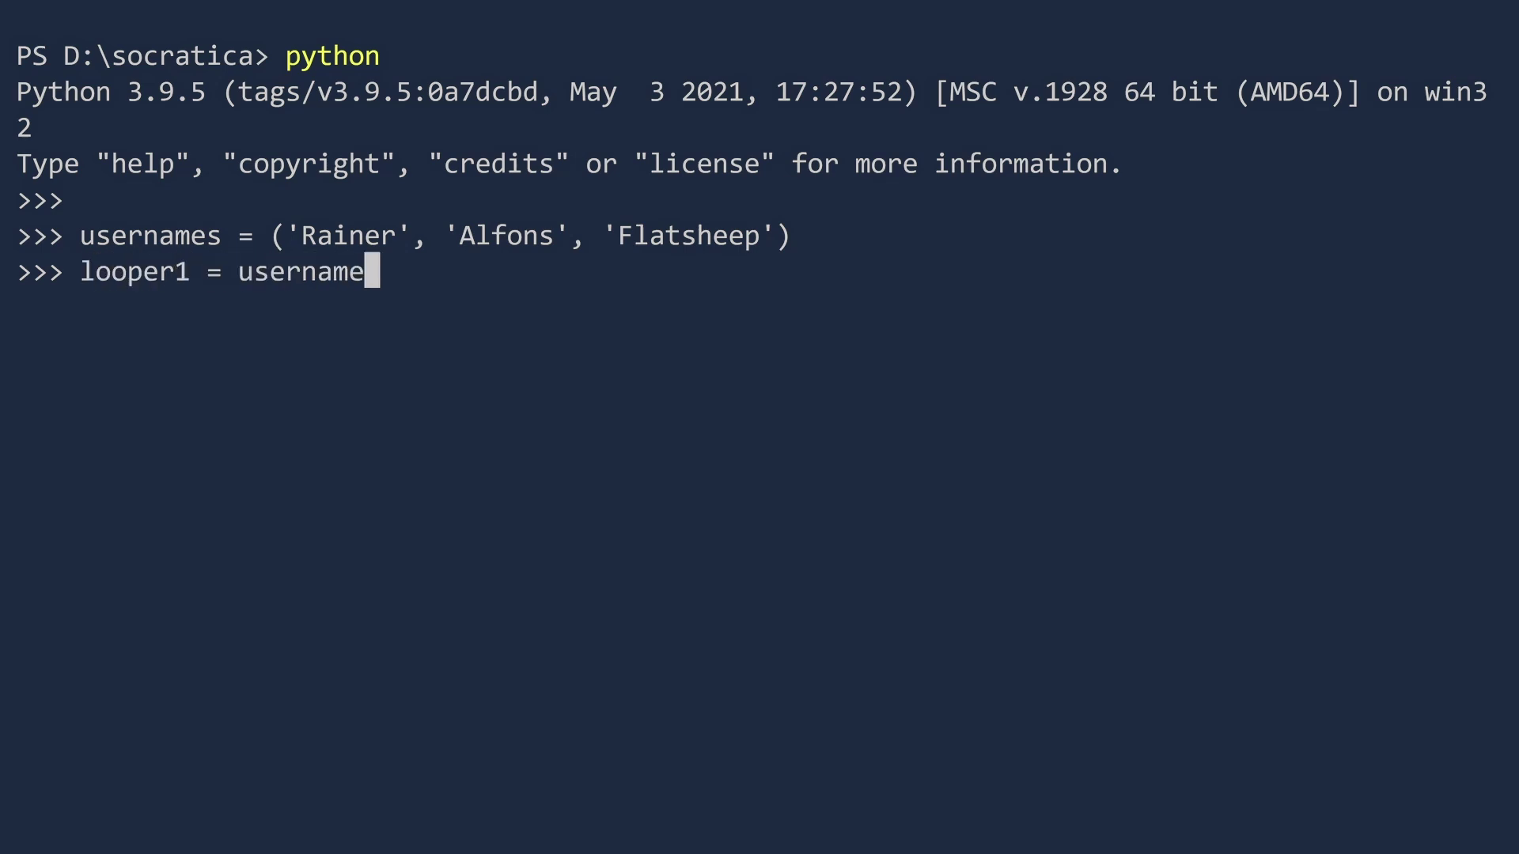
type("s.__iter__()")
key("Return")
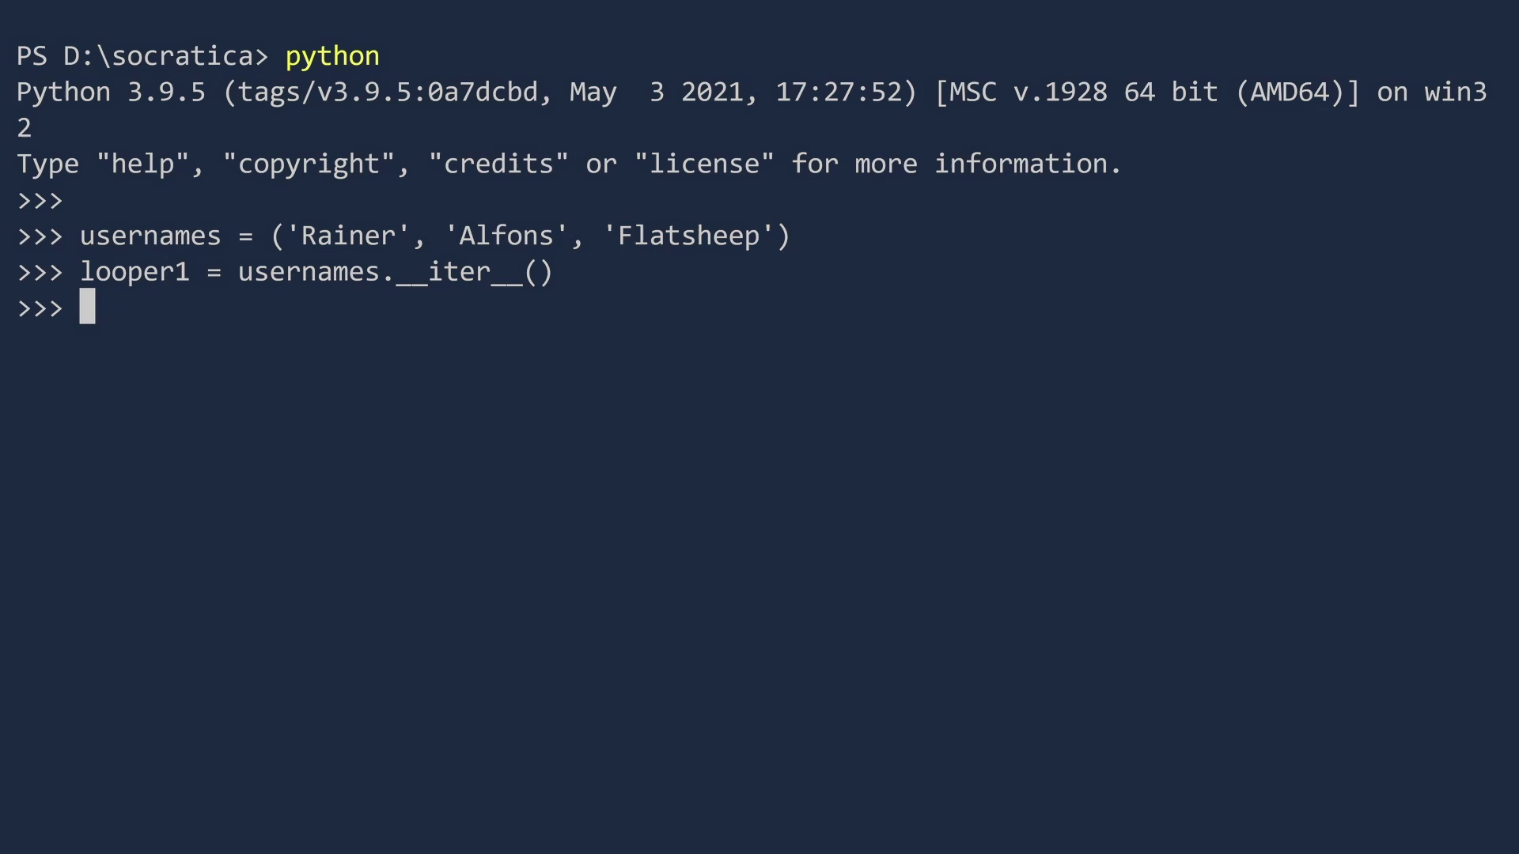
type("type(looper1)")
key("Return")
key("Return")
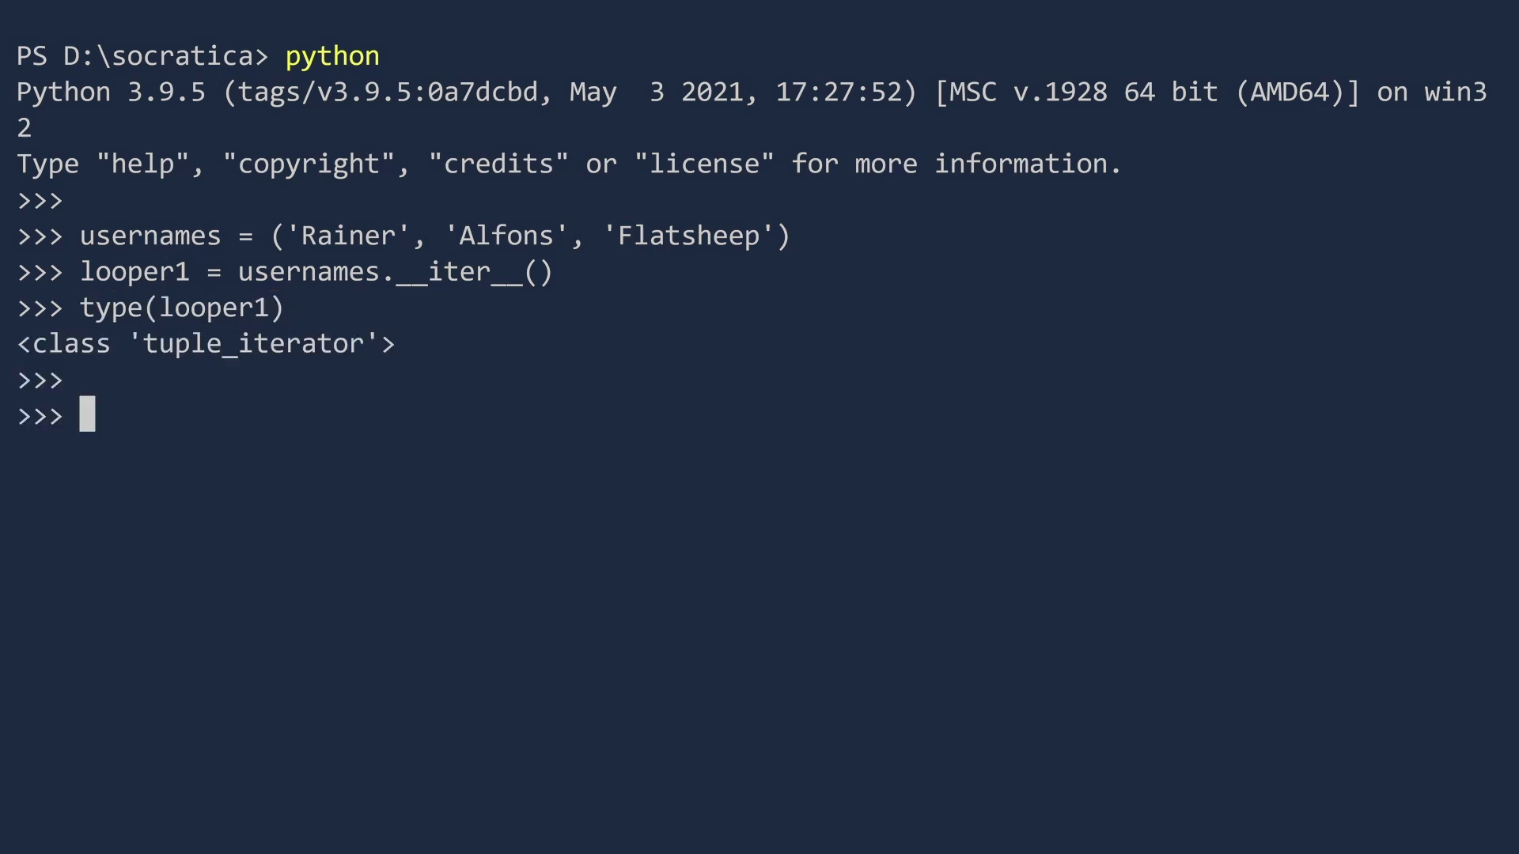
type("looper1.__next__()")
Call looper1.__next__() for 'Rainer', 'Alfons', 'Flatsheep', then hit StopIteration
key("Return")
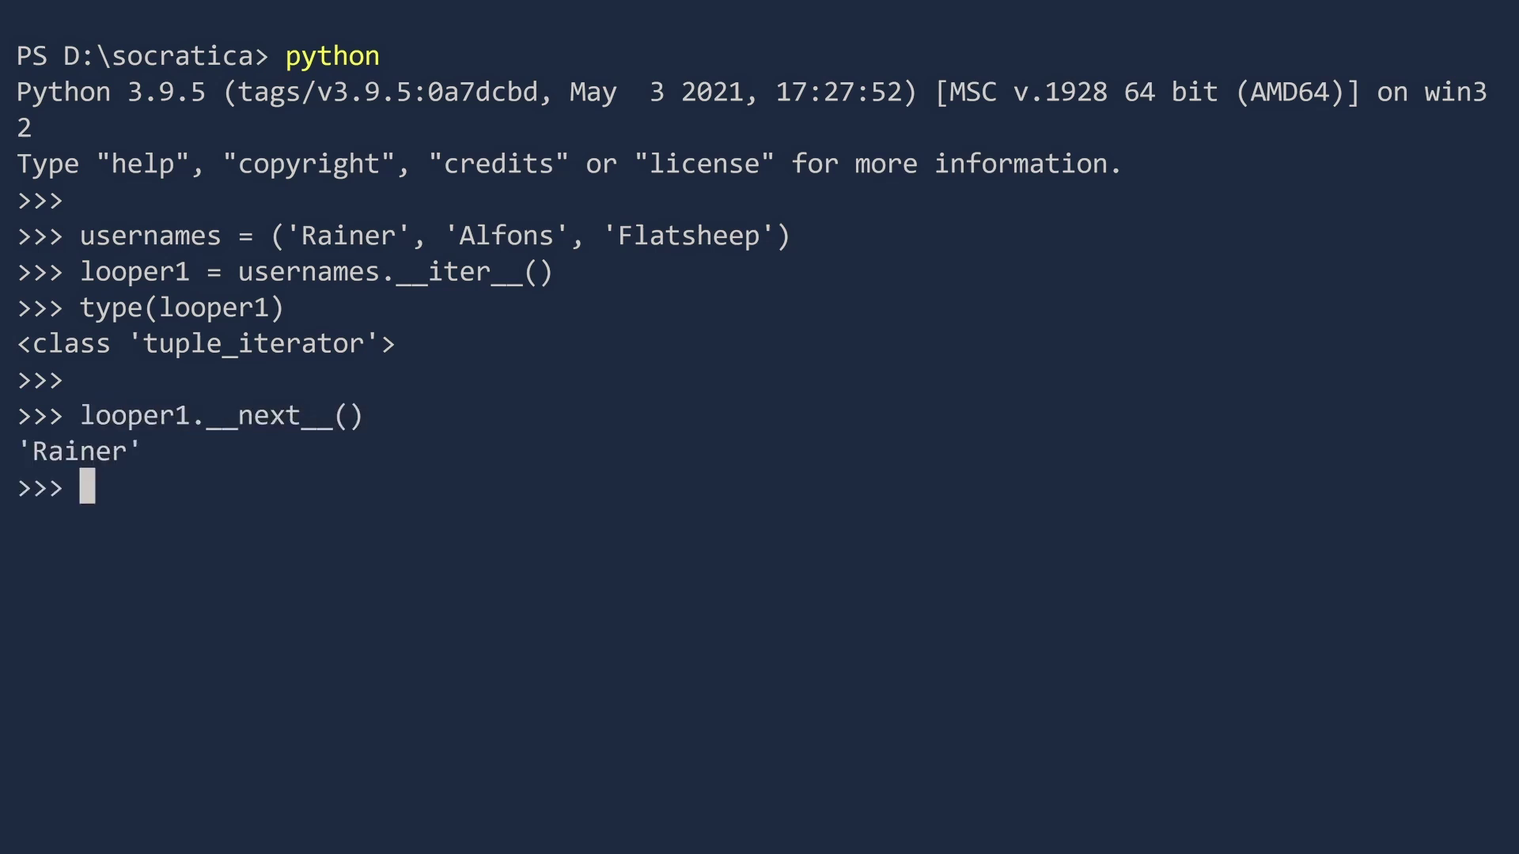
type("looper1.__next__()")
key("Return")
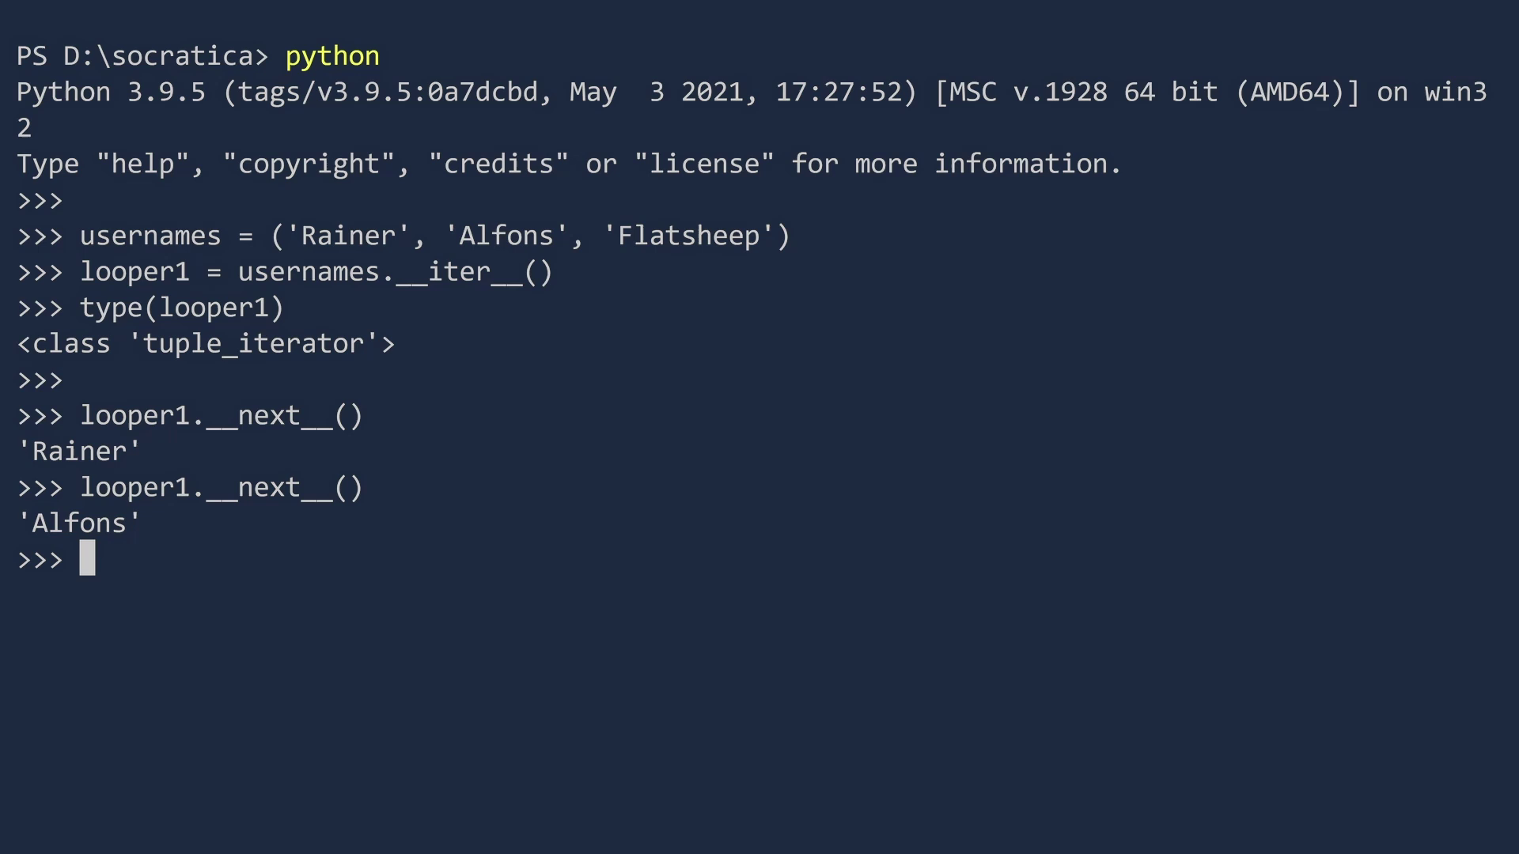
type("looper1.__next__()")
key("Return")
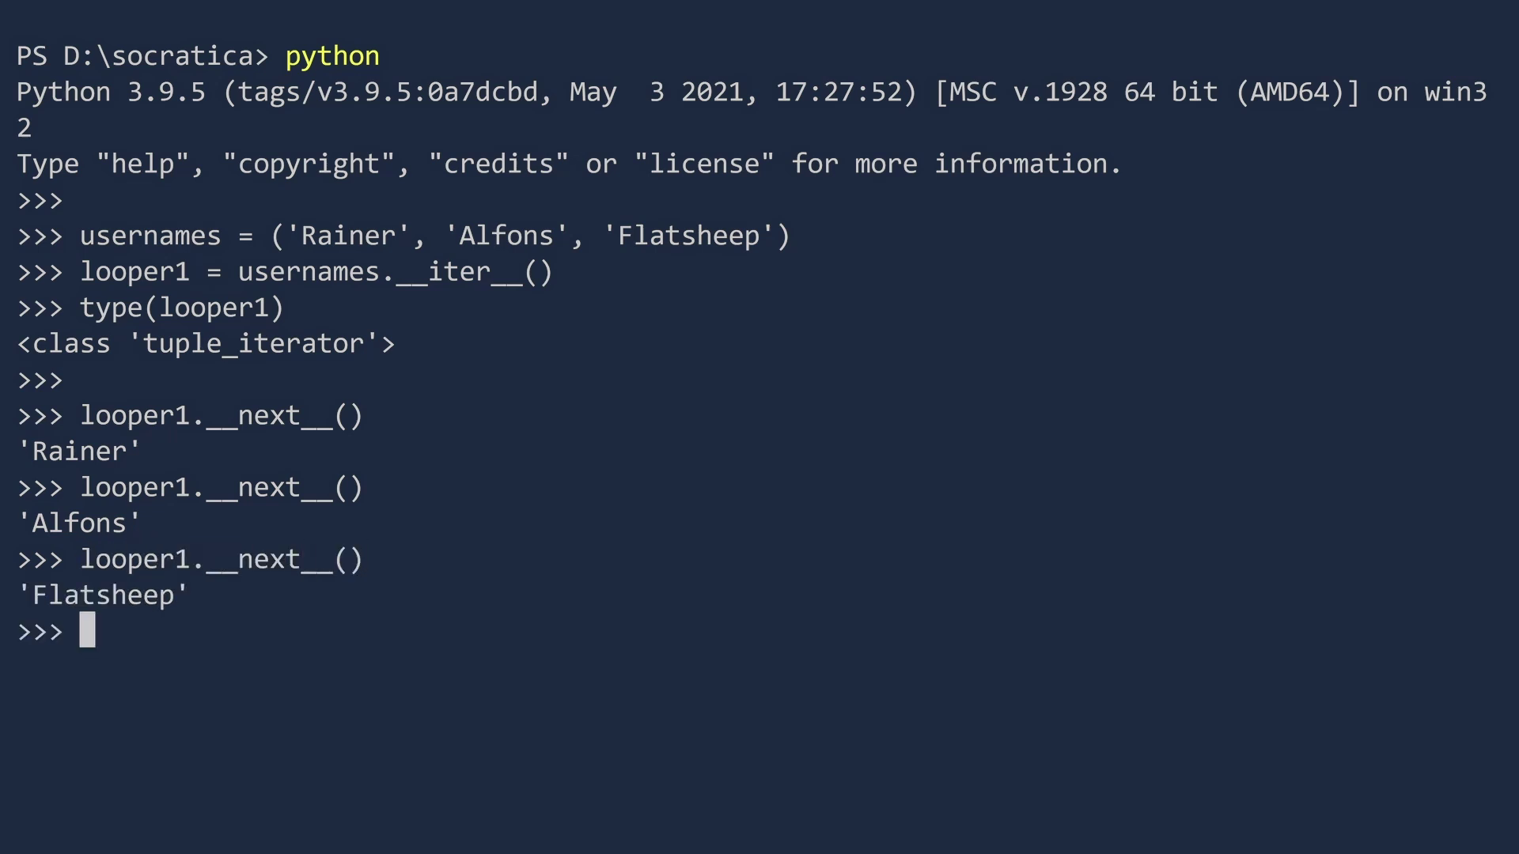
type("looper1.__next")
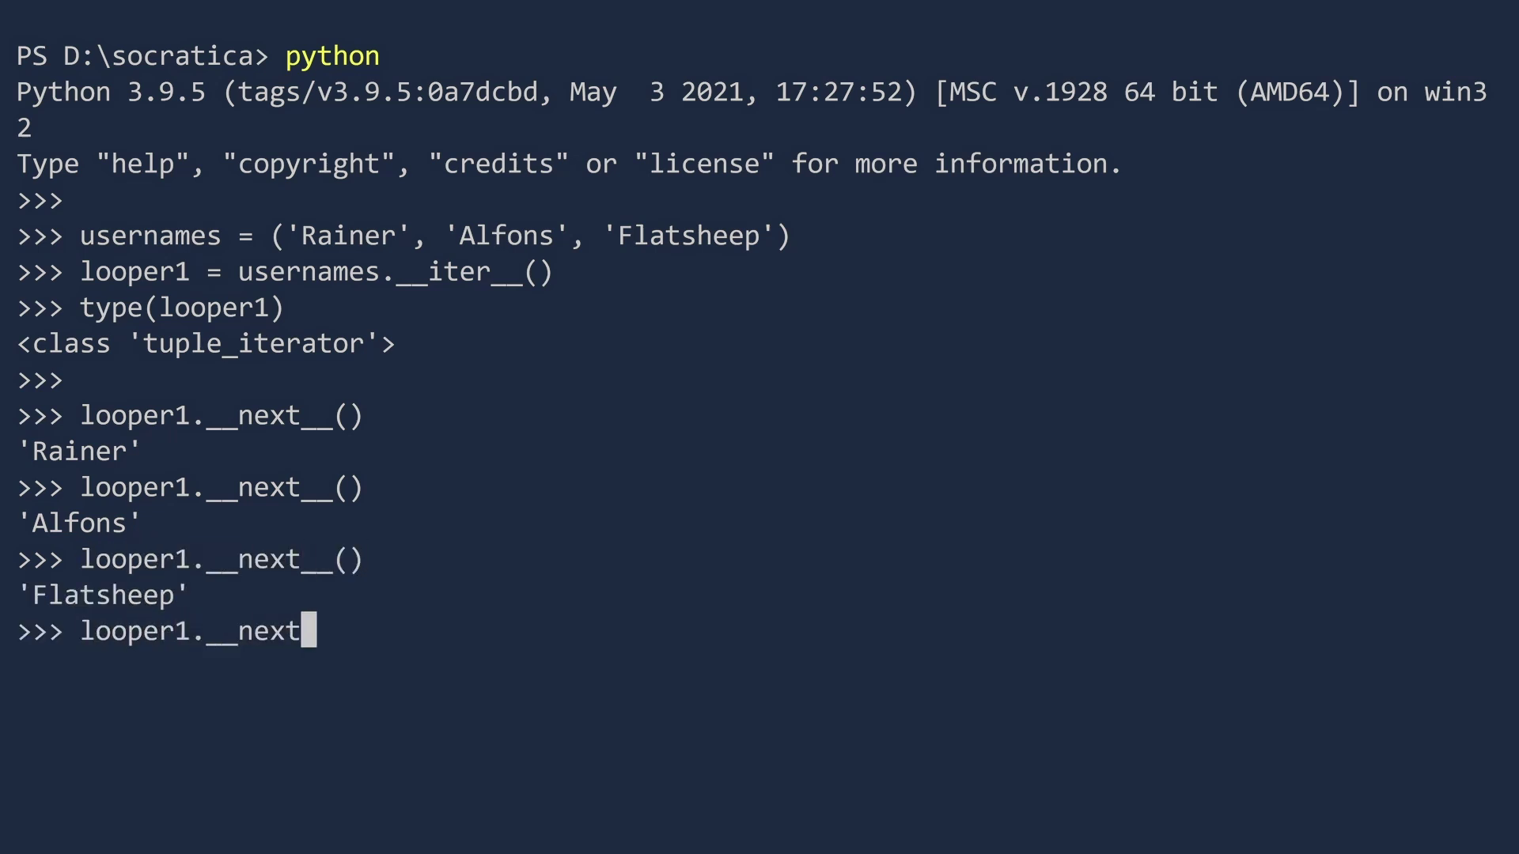
type("__()")
key("Return")
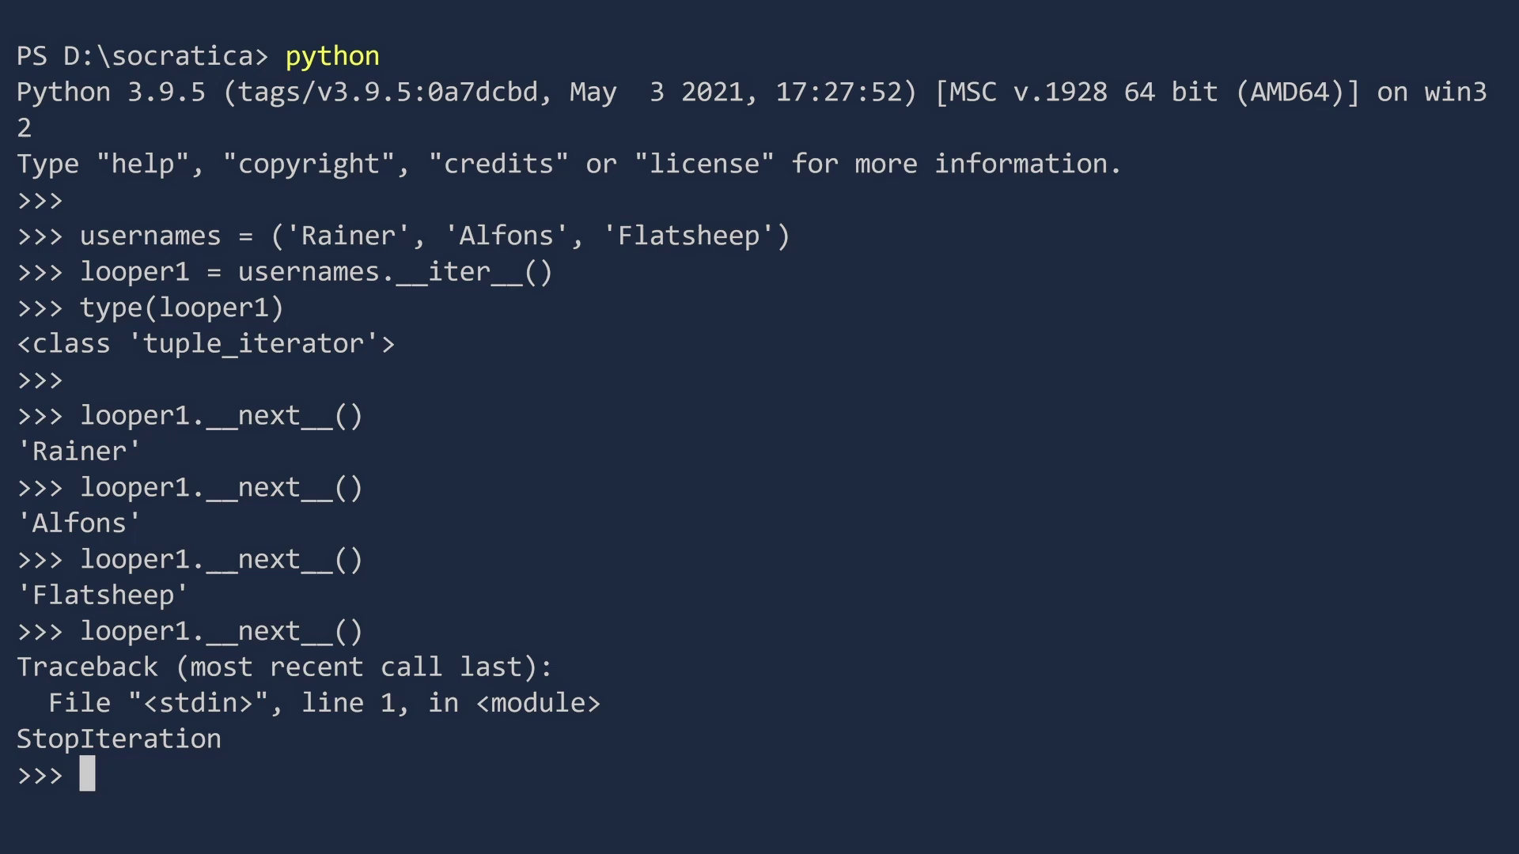
type("usernames")
Redisplay usernames and create looper2 = iter(usernames)
key("Return")
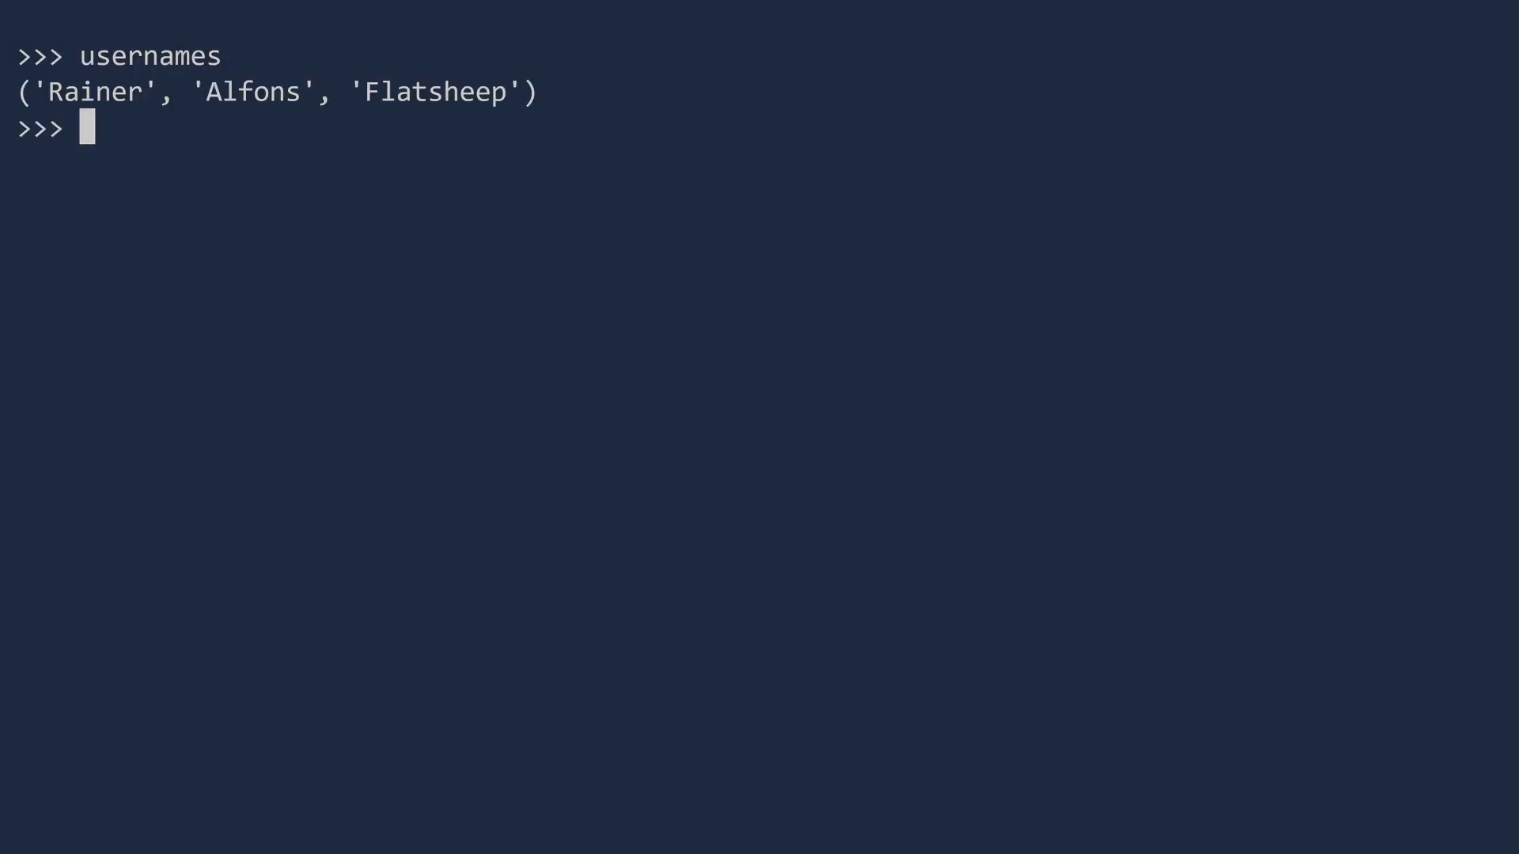
key("Return")
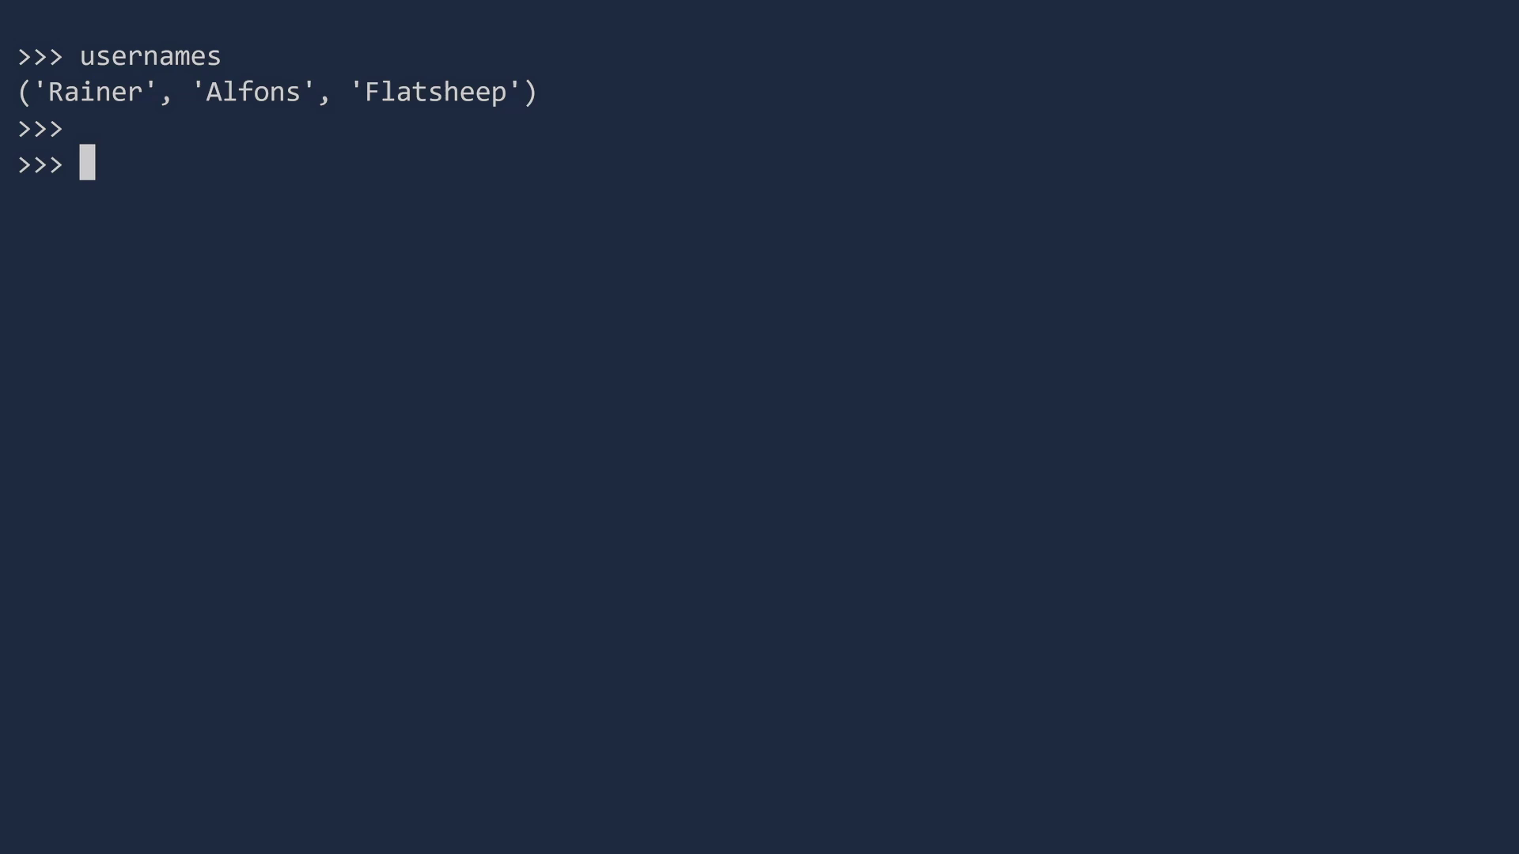
type("looper2 = ")
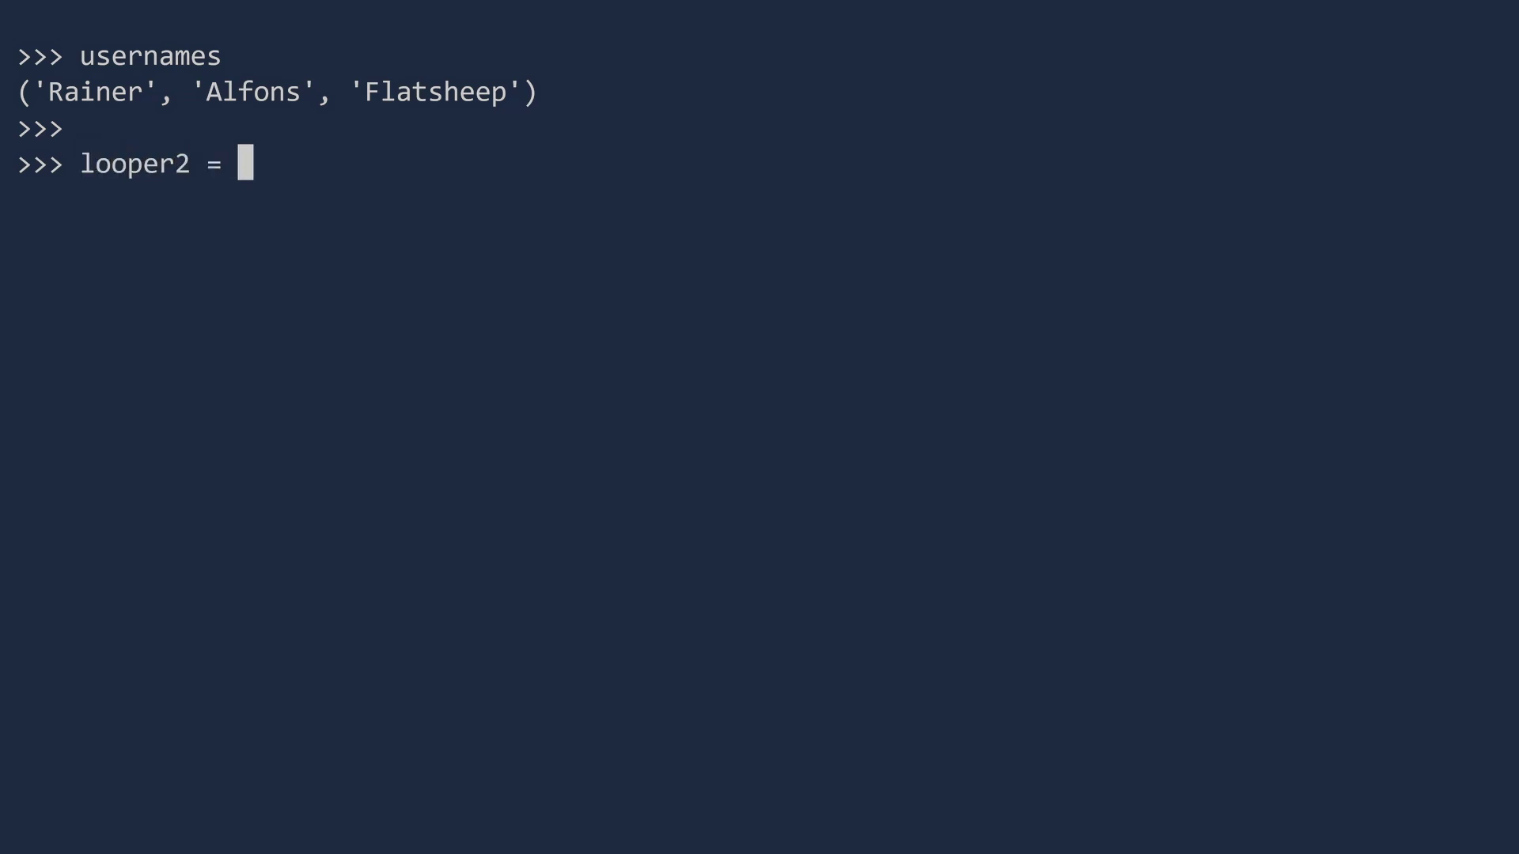
type("iter(usernames)")
key("Return")
key("Return")
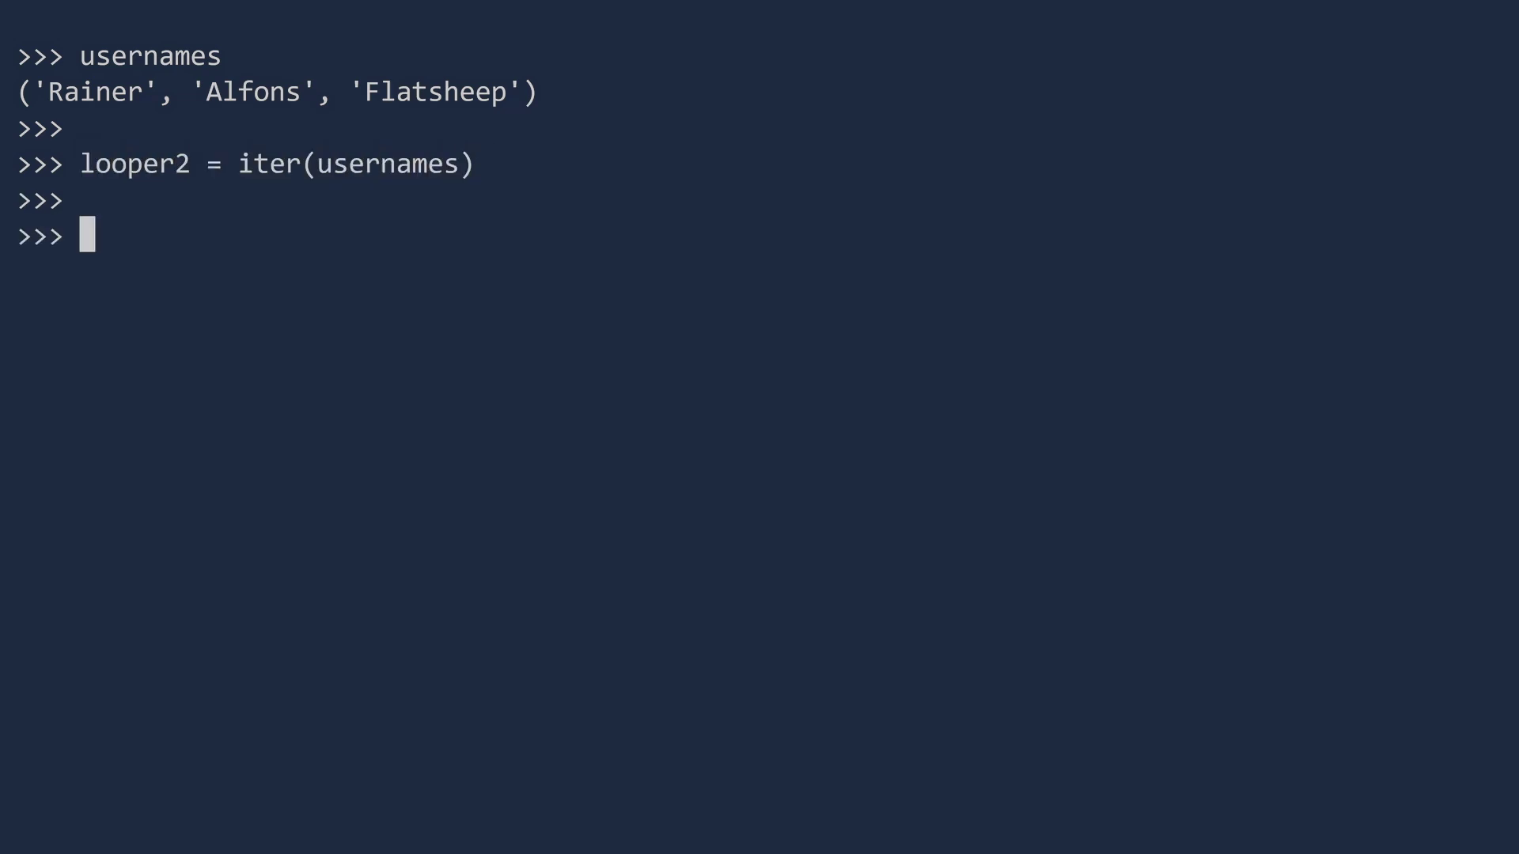
type("next(")
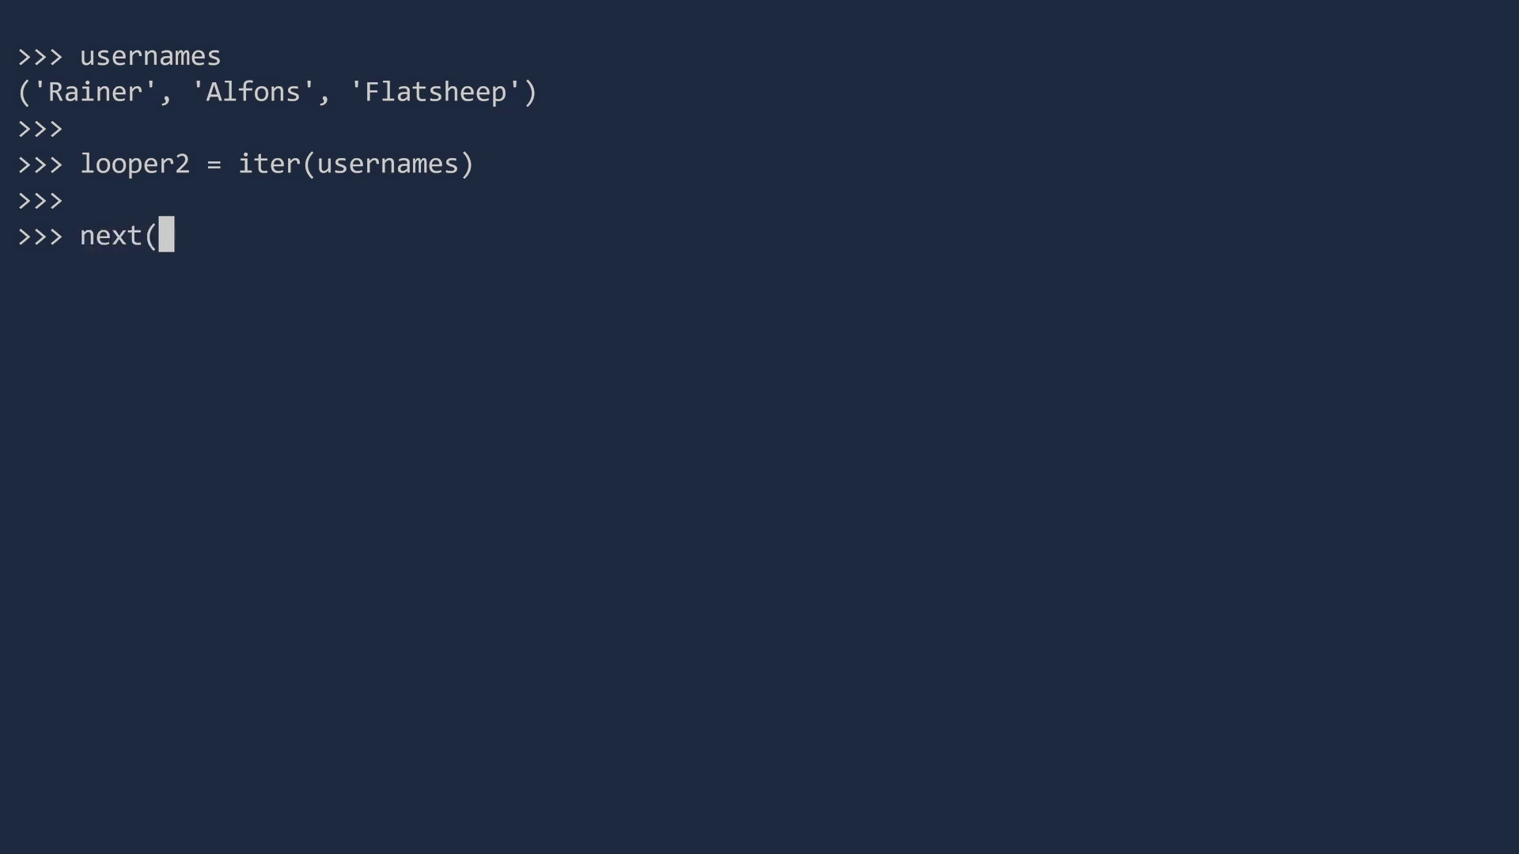
type("looper2)")
Call next(looper2) through all three names until StopIteration is raised
key("Return")
type("next(looper2)")
key("Return")
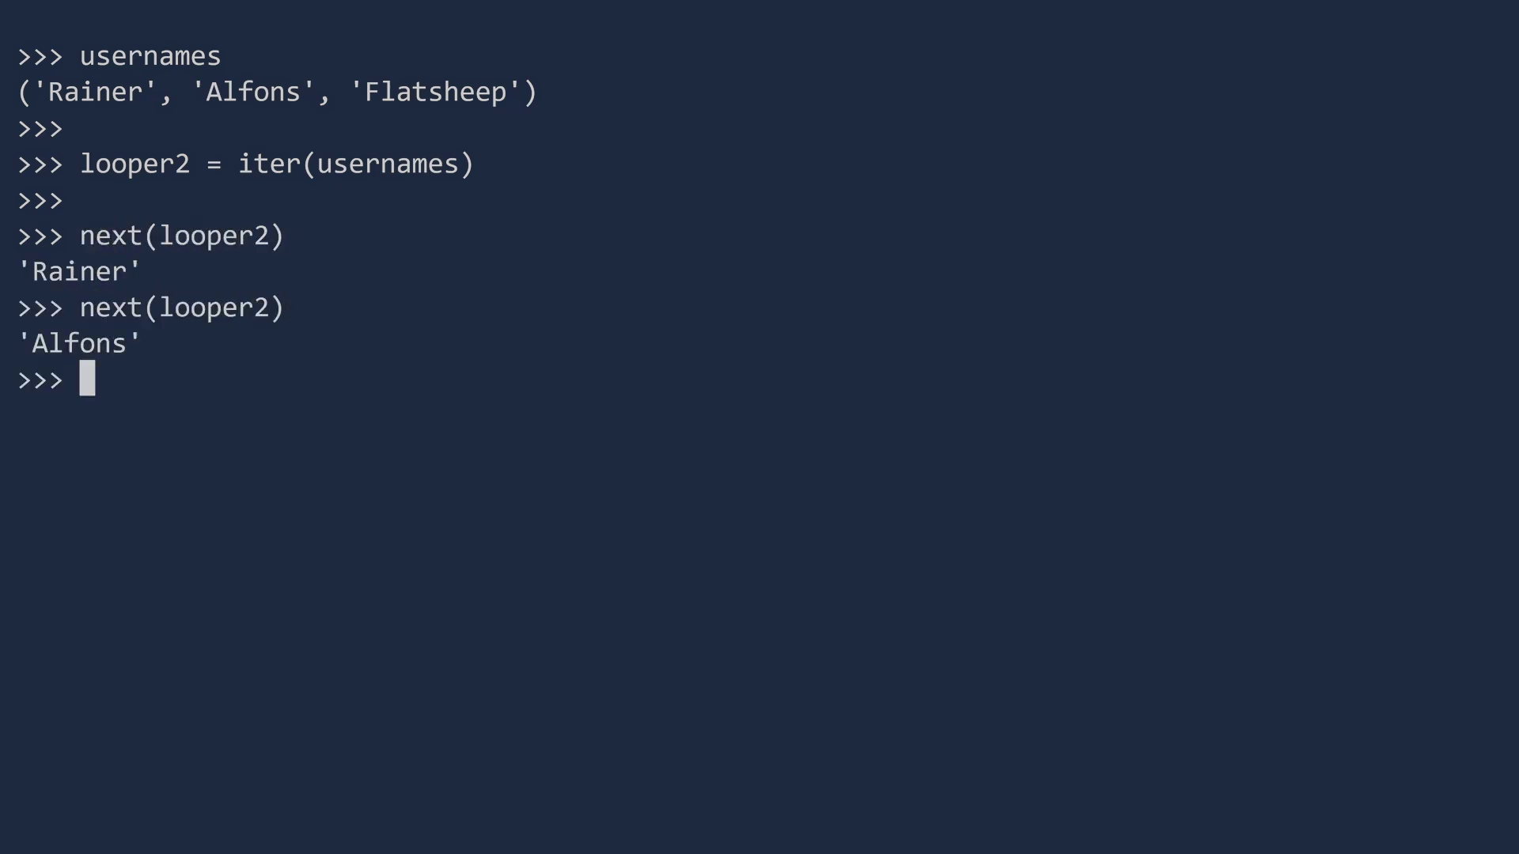
type("next(looper2)")
key("Return")
type("next(looper2)")
key("Return")
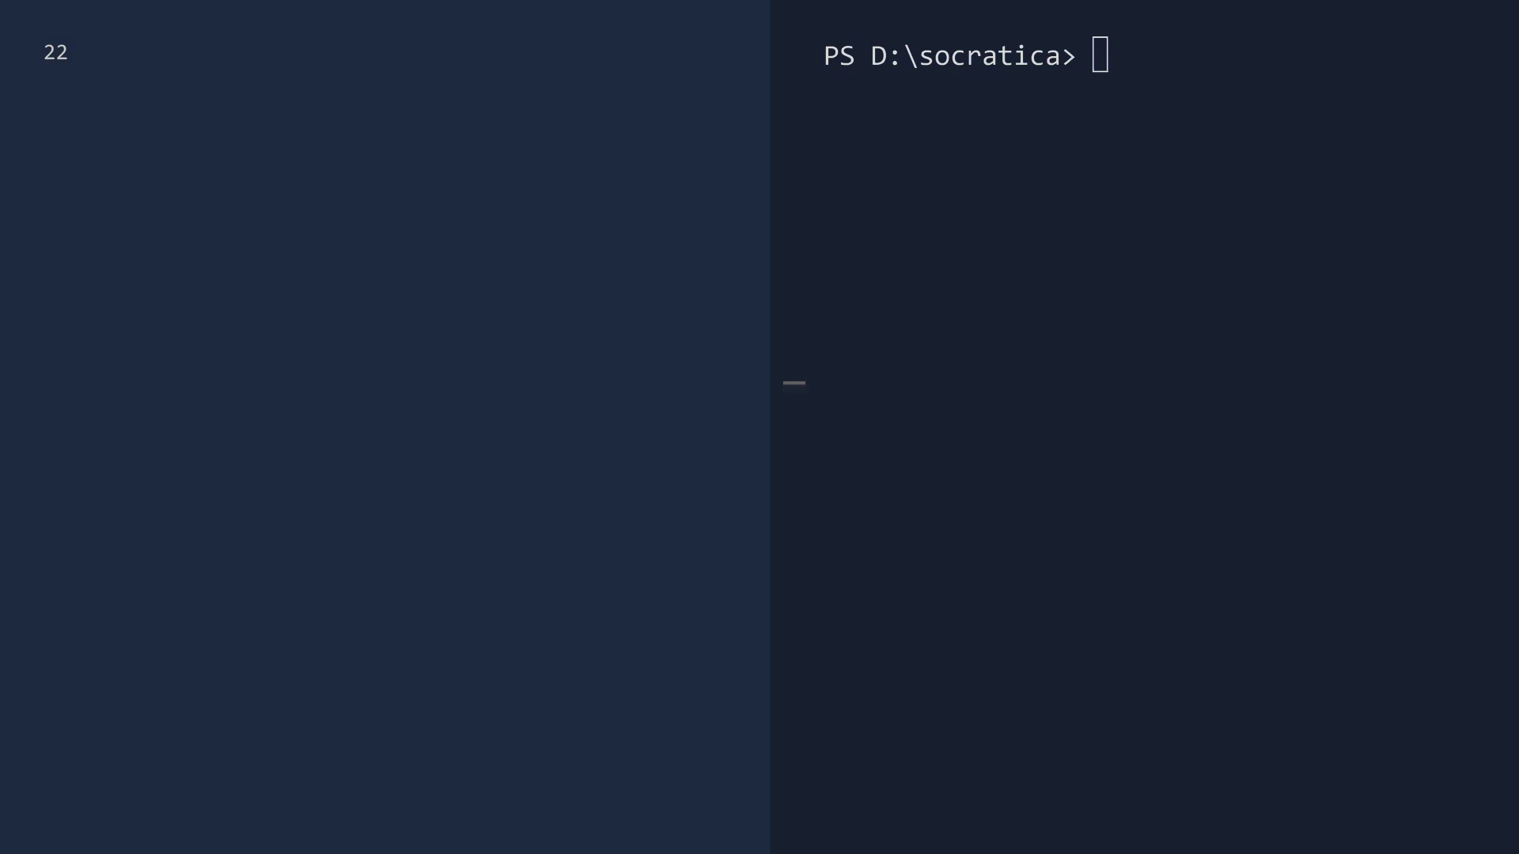
type("users = ['lau")
type("st', 'LeoMoon', 'JennaSys', '")
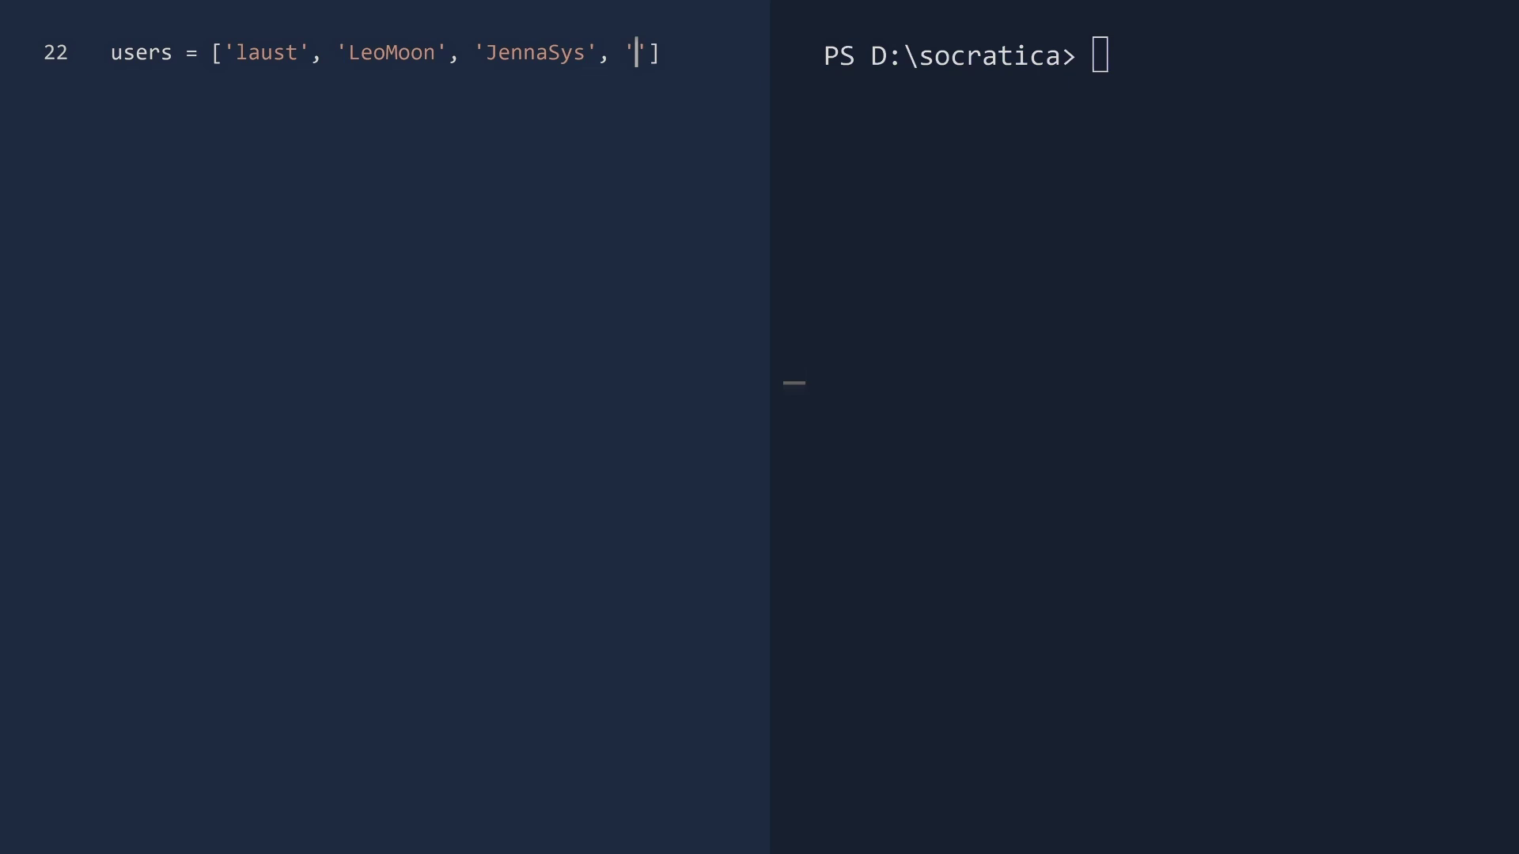
type("dgletts']")
Add a users list (laust, LeoMoon, JennaSys, dgletts) and a for loop printing each user
key("Return")
key("Return")
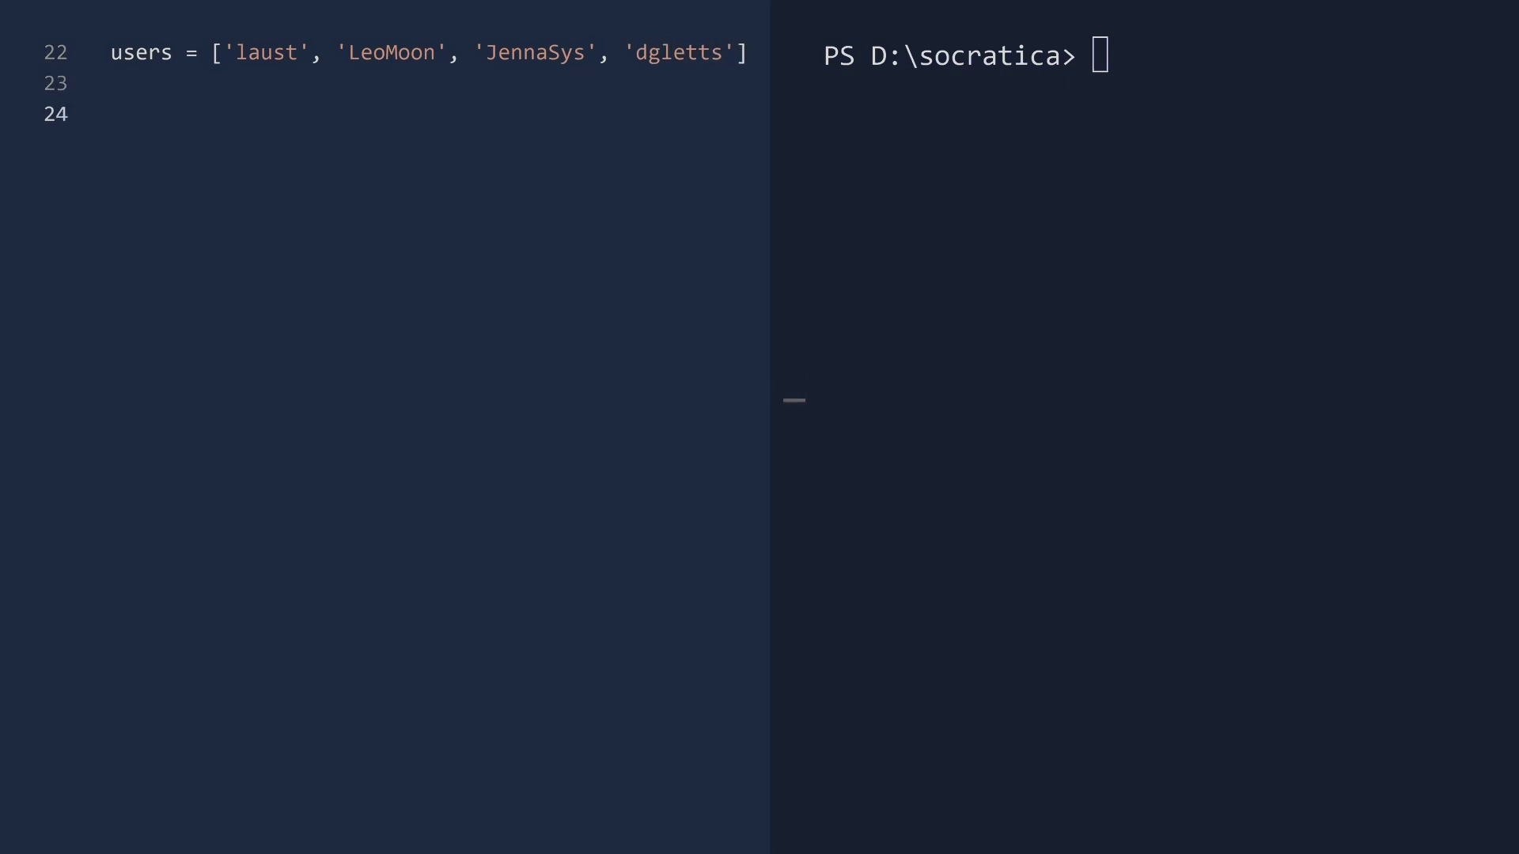
type("for user in users:")
key("Return")
type("p")
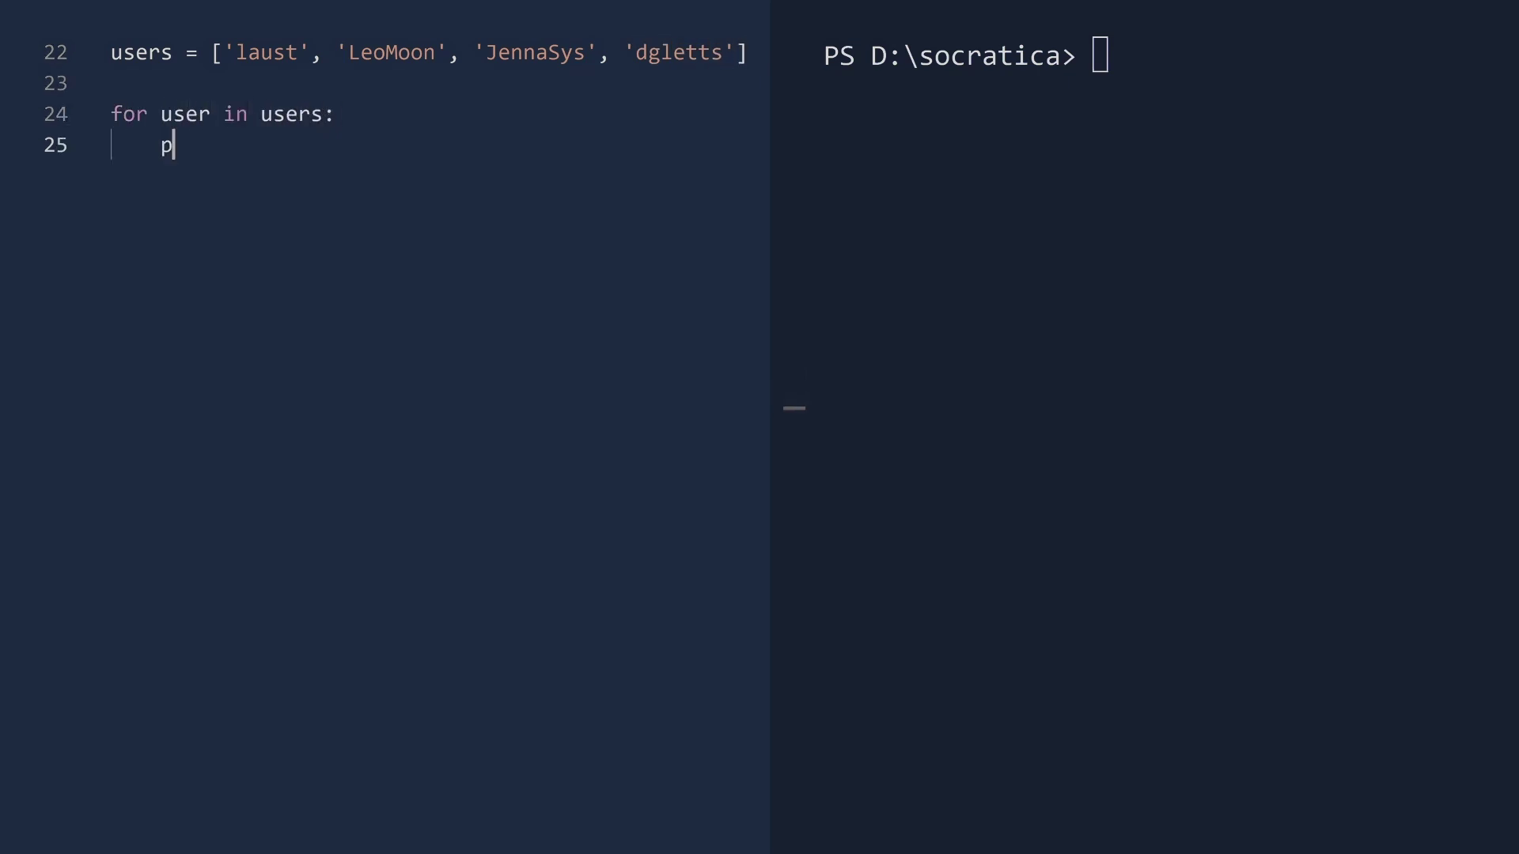
type("rint(user)")
key("Return")
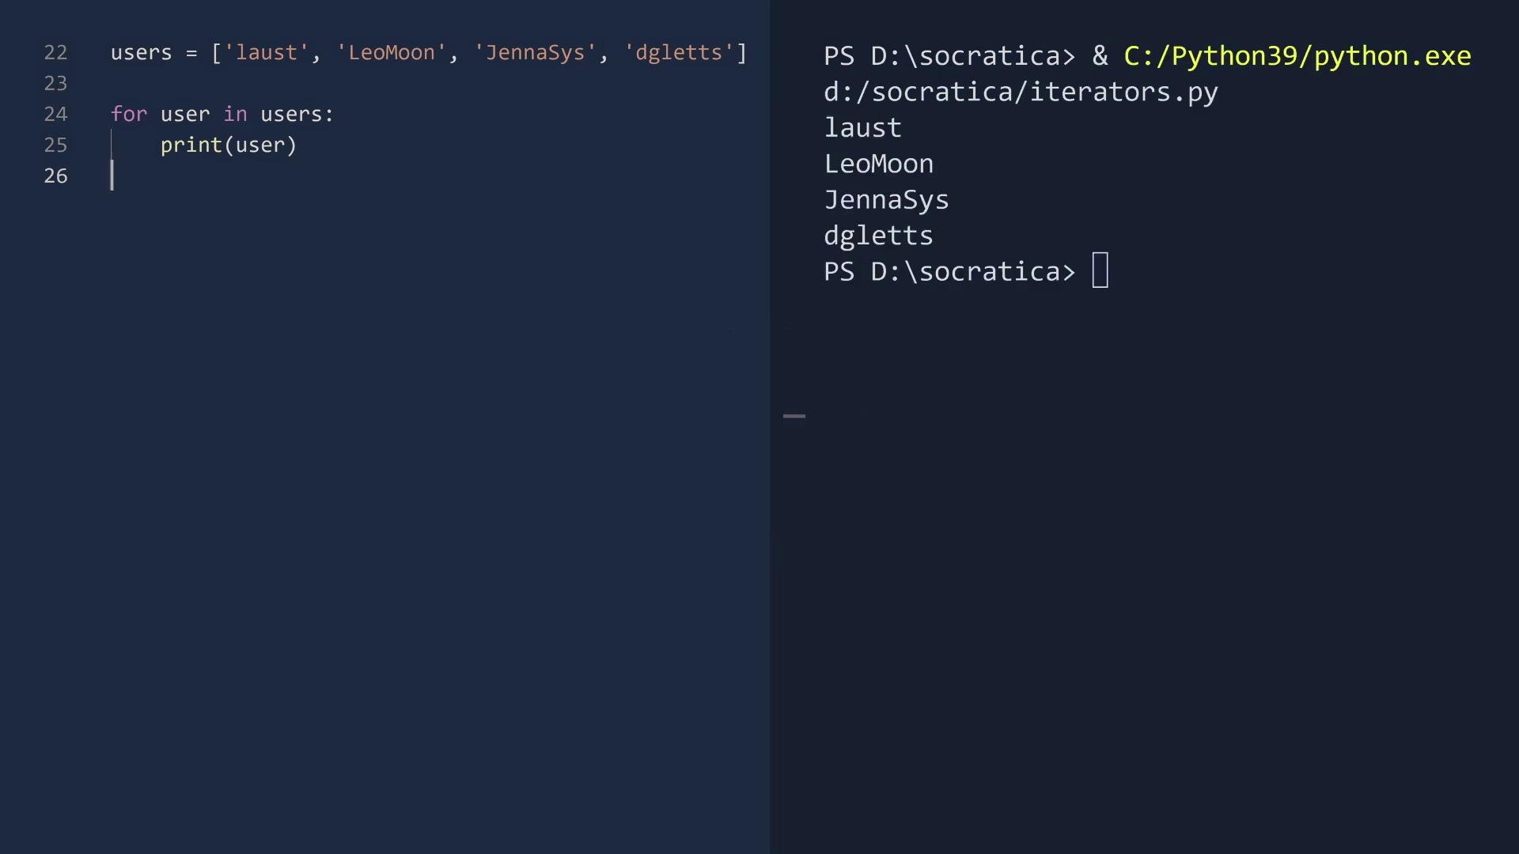
type("loo")
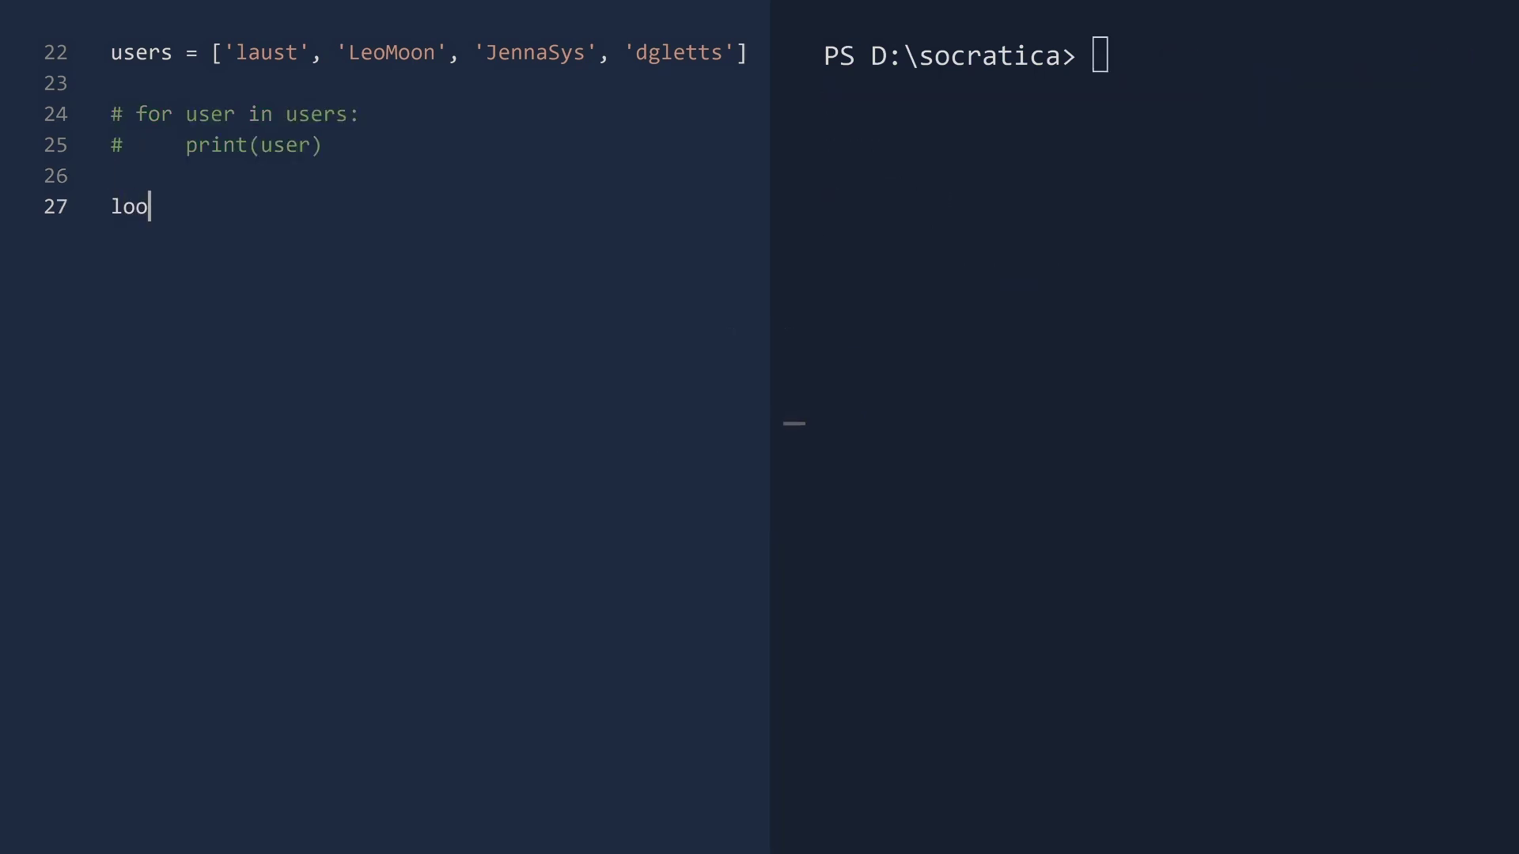
type("per = iter(users)")
Create looper = iter(users) and start a while True loop with a try block
key("Return")
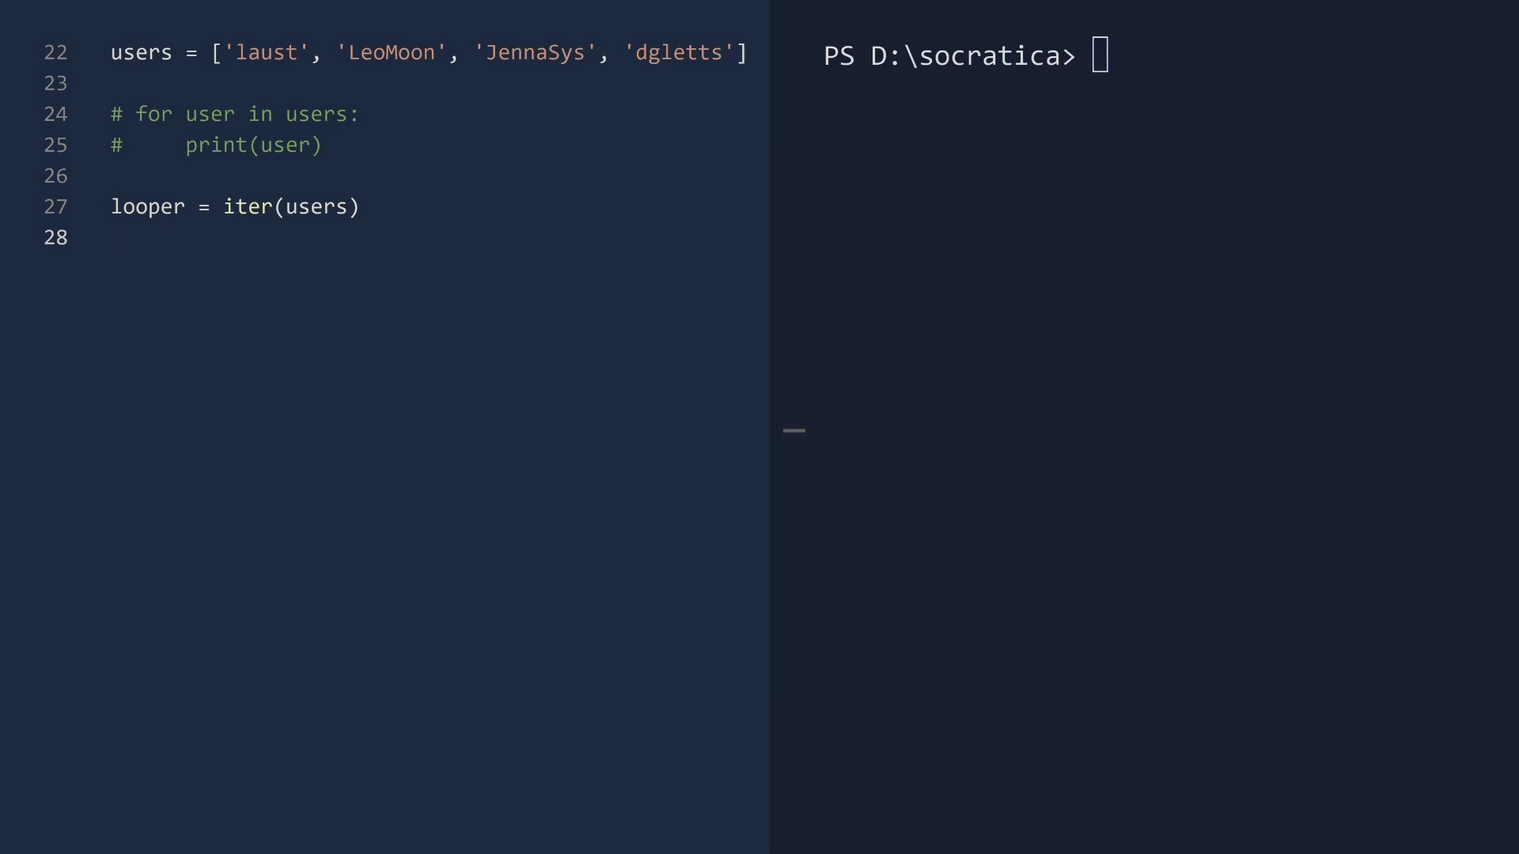
type("whil")
type("e True:")
key("Return")
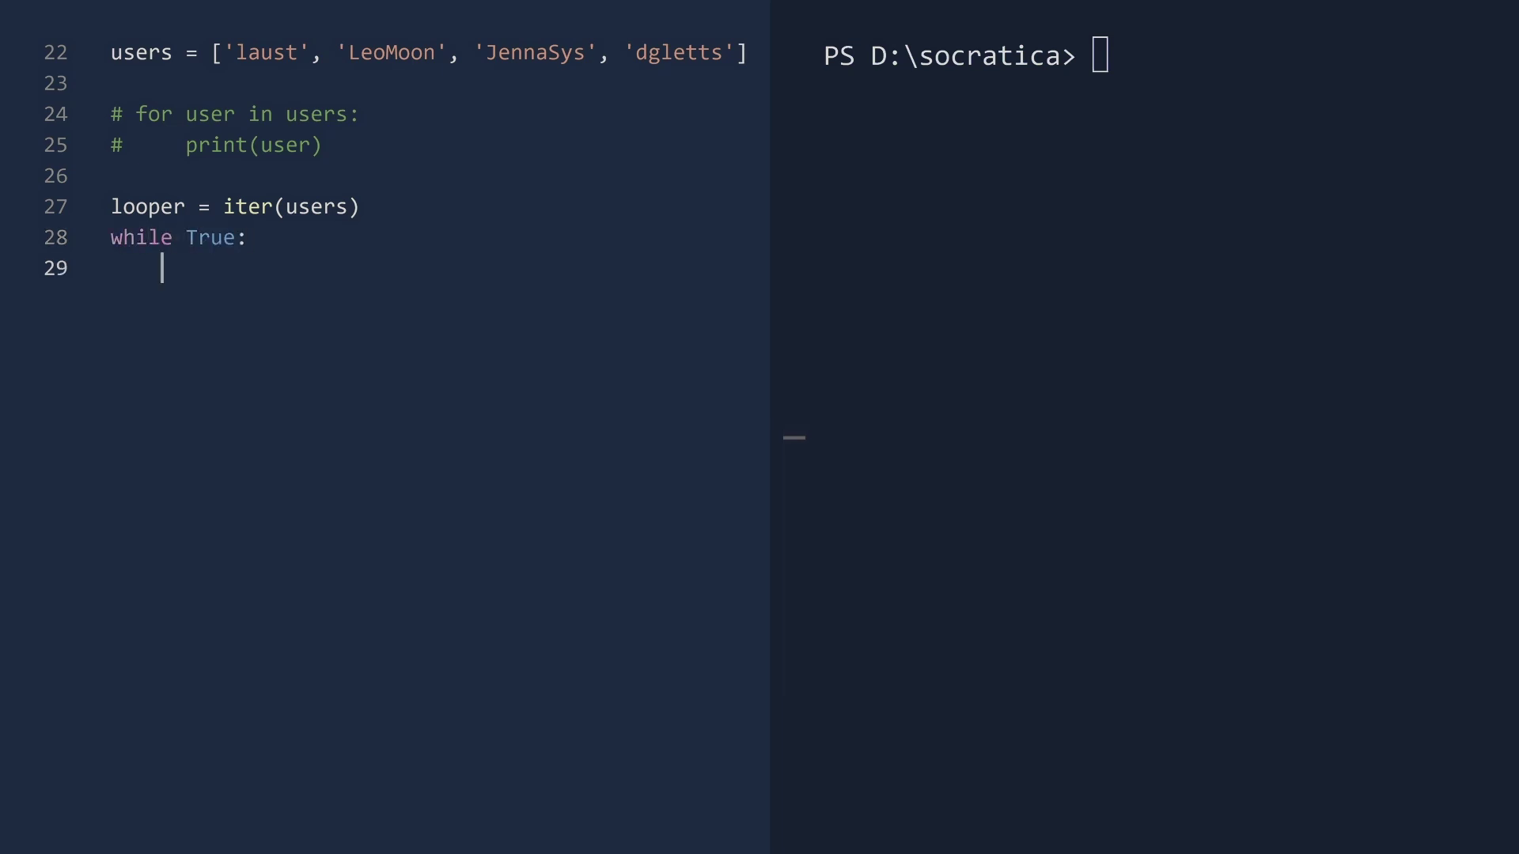
type("try:")
key("Return")
type("e")
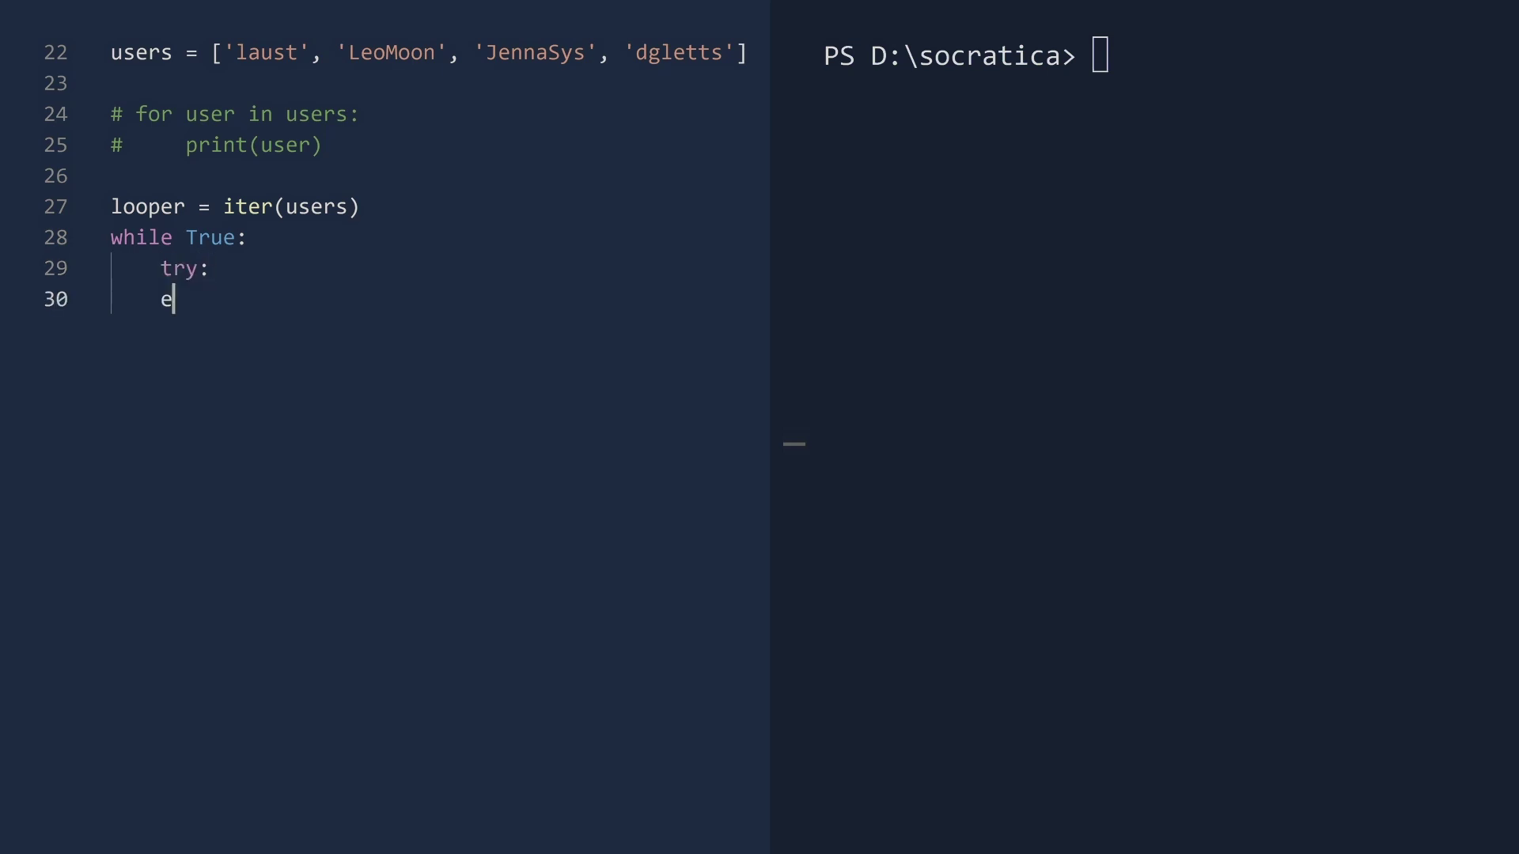
type("xcept StopI")
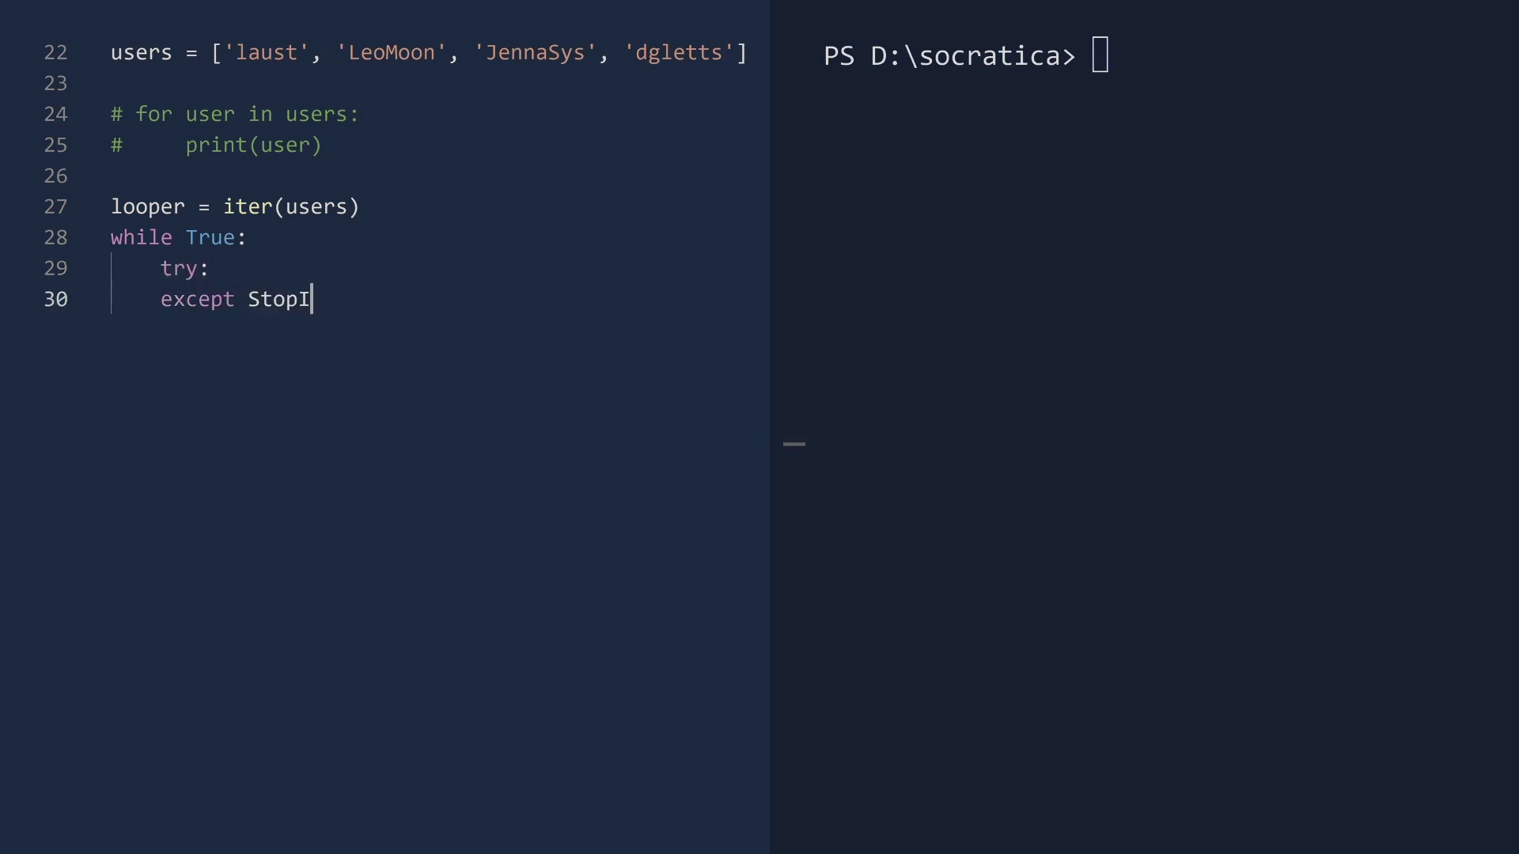
type("teration:")
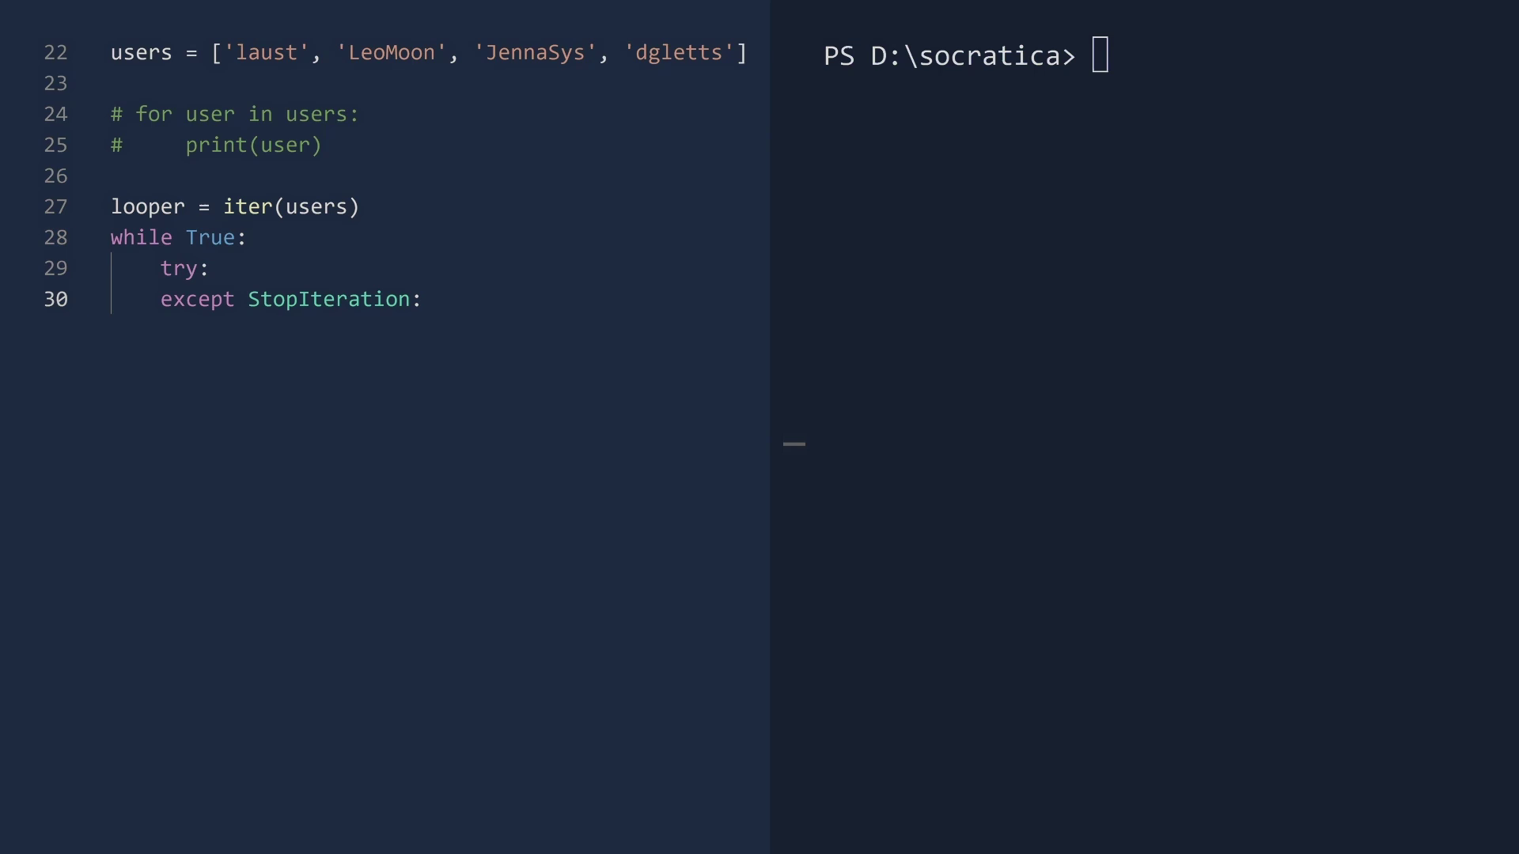
key("Up")
key("Return")
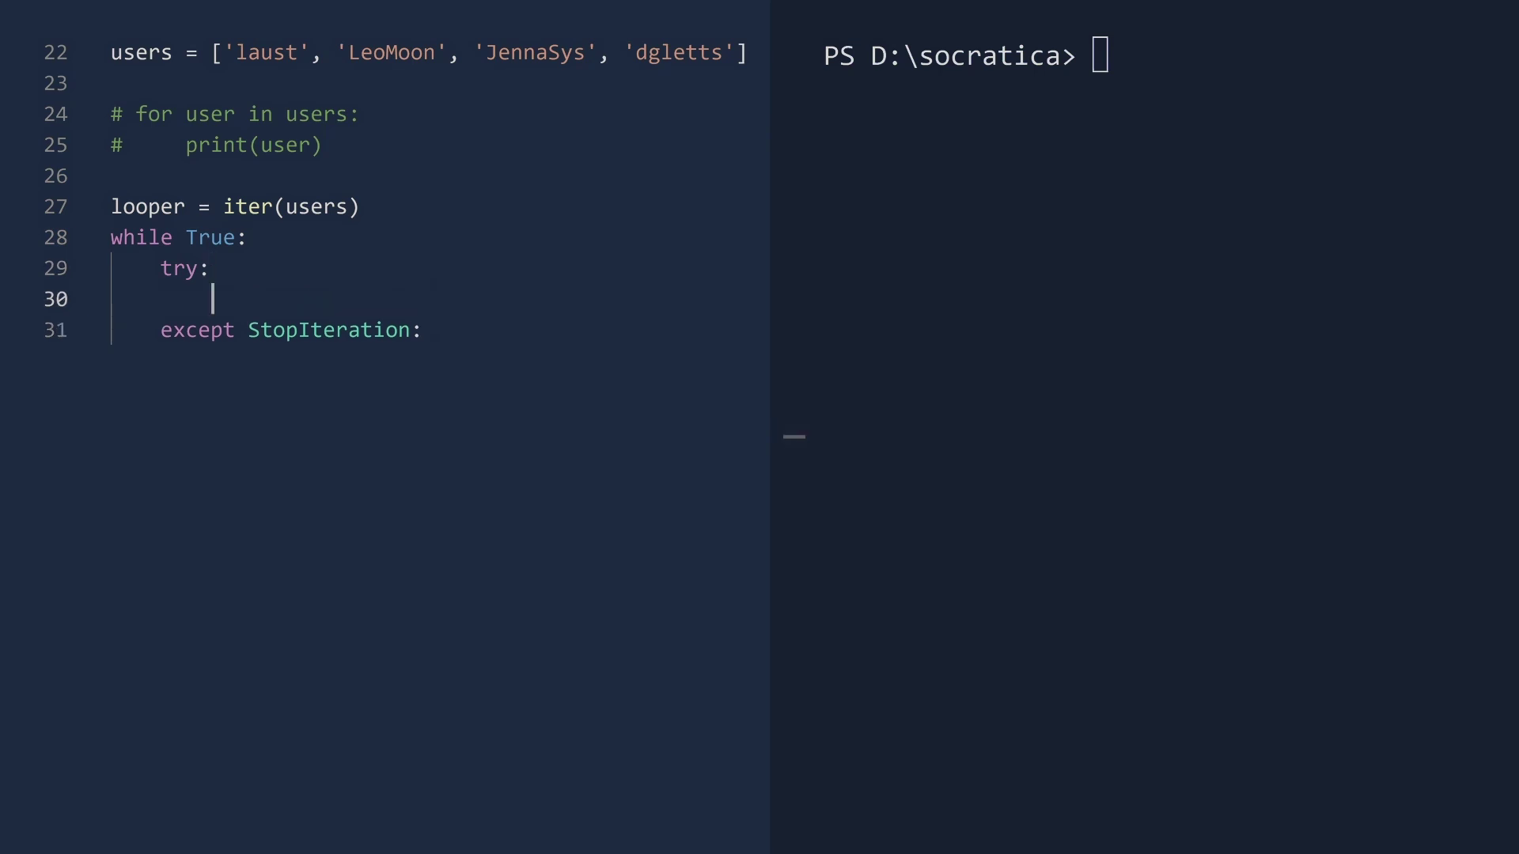
type("user = nex")
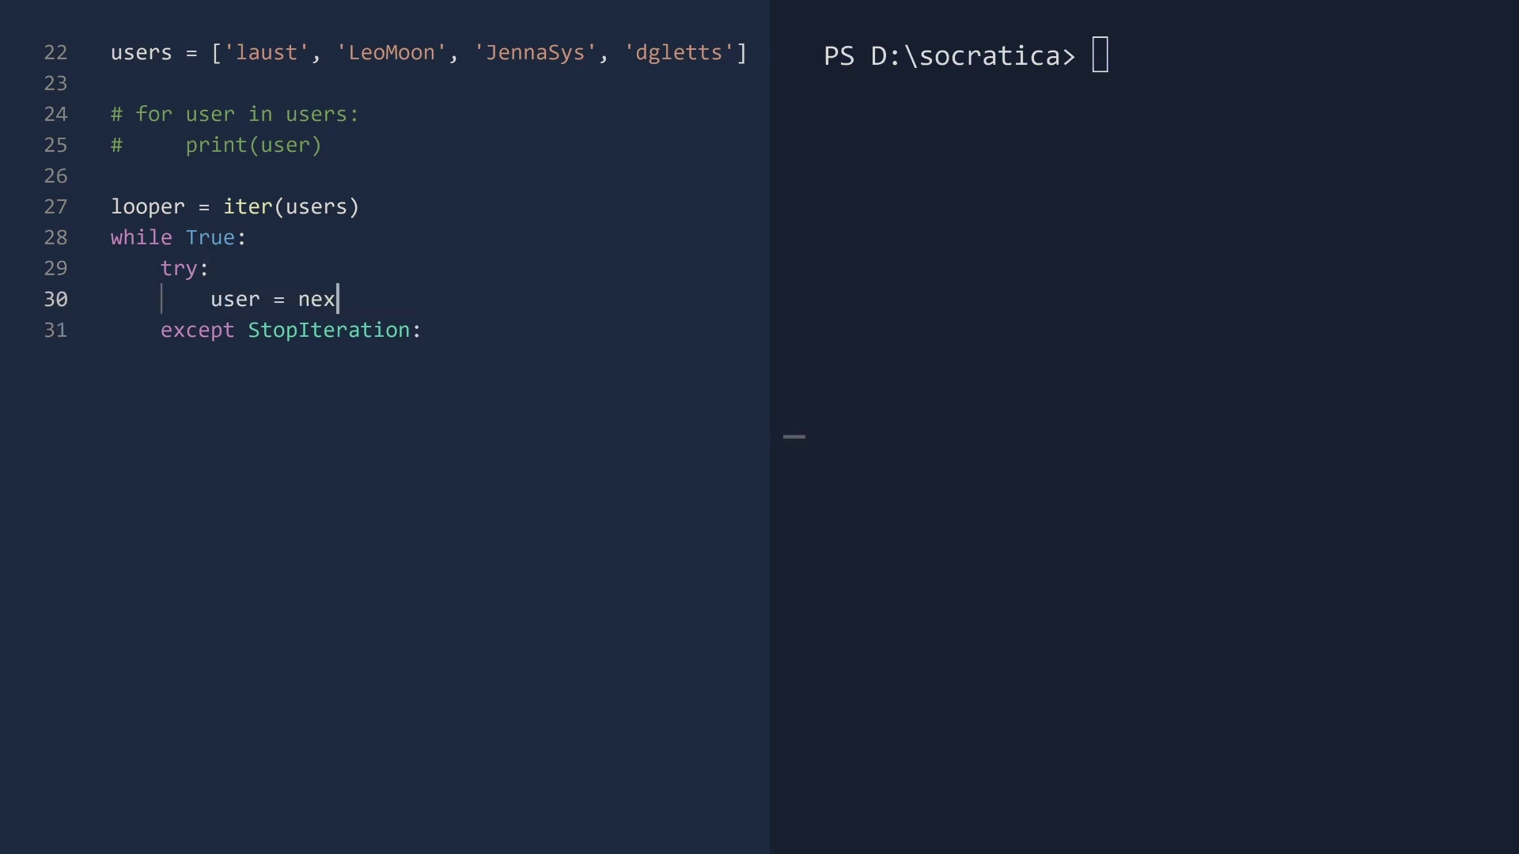
type("t(looper)")
Complete the try body and break out of the loop on StopIteration
key("Return")
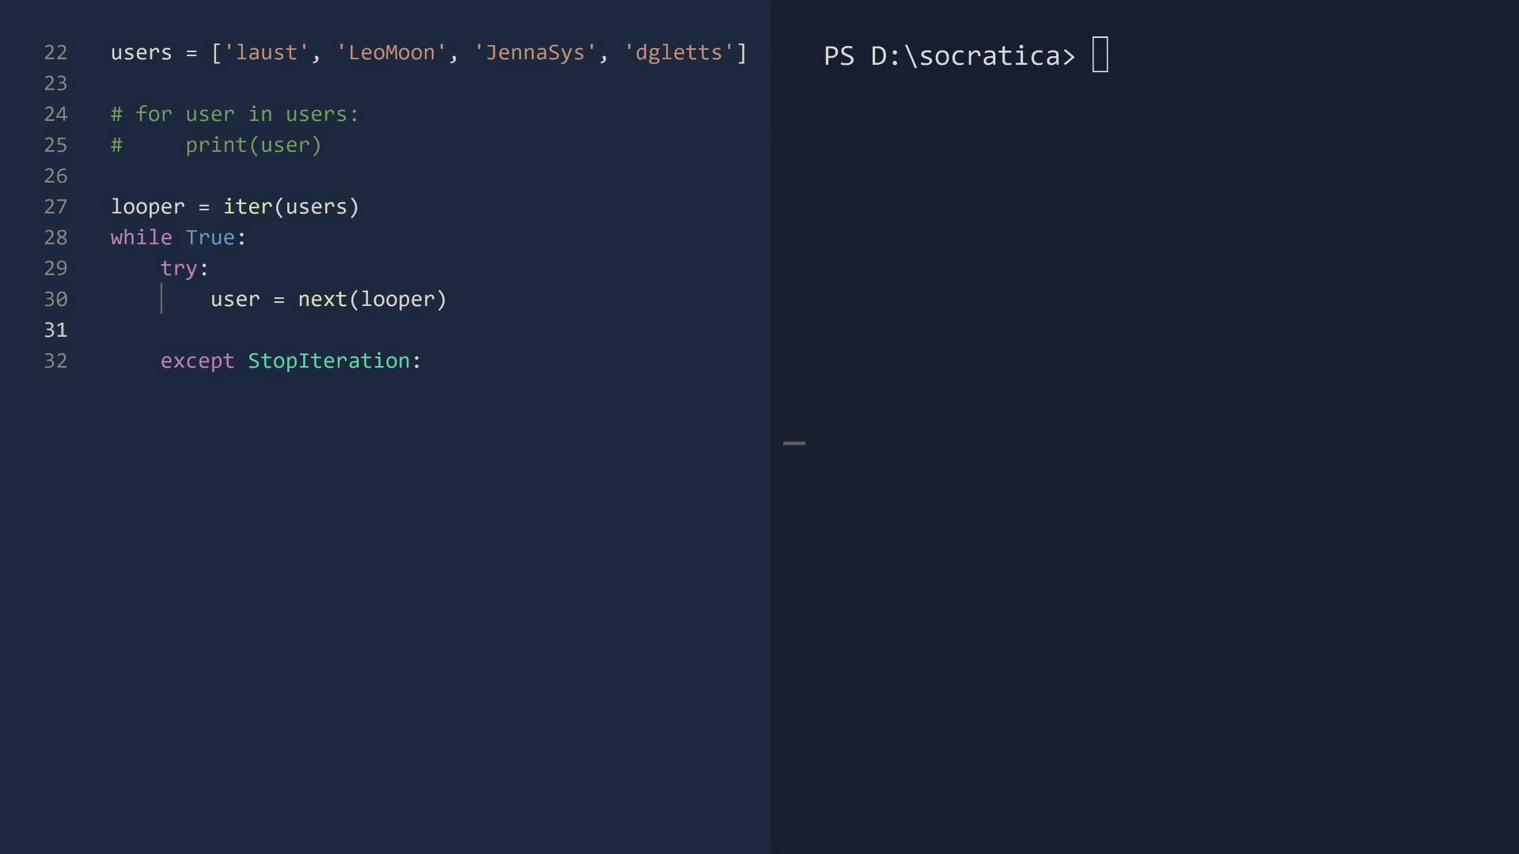
type("pri")
type("nt(user)")
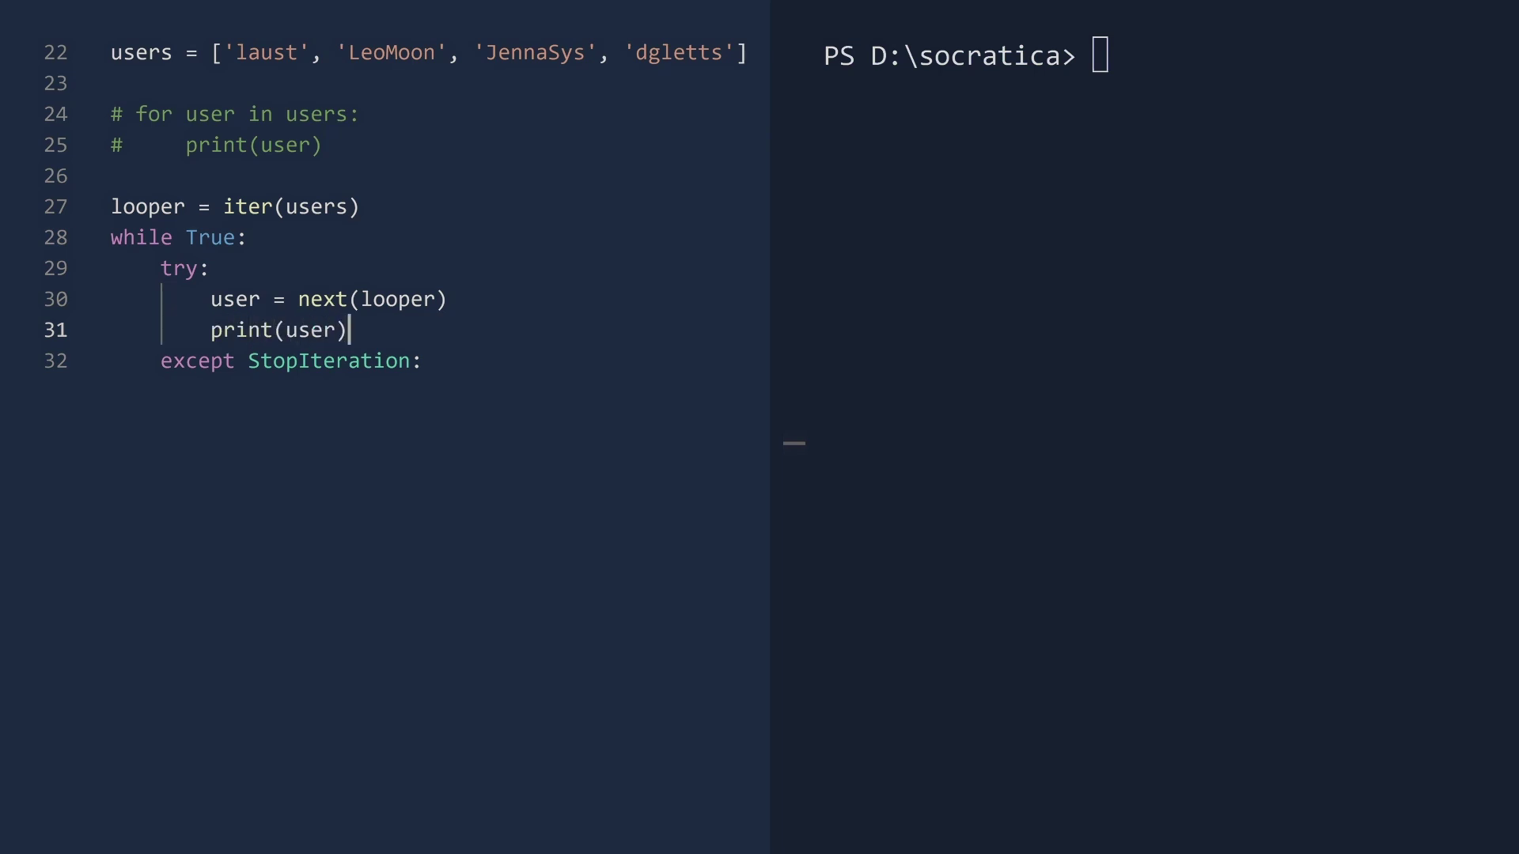
key("Down")
key("End")
key("Return")
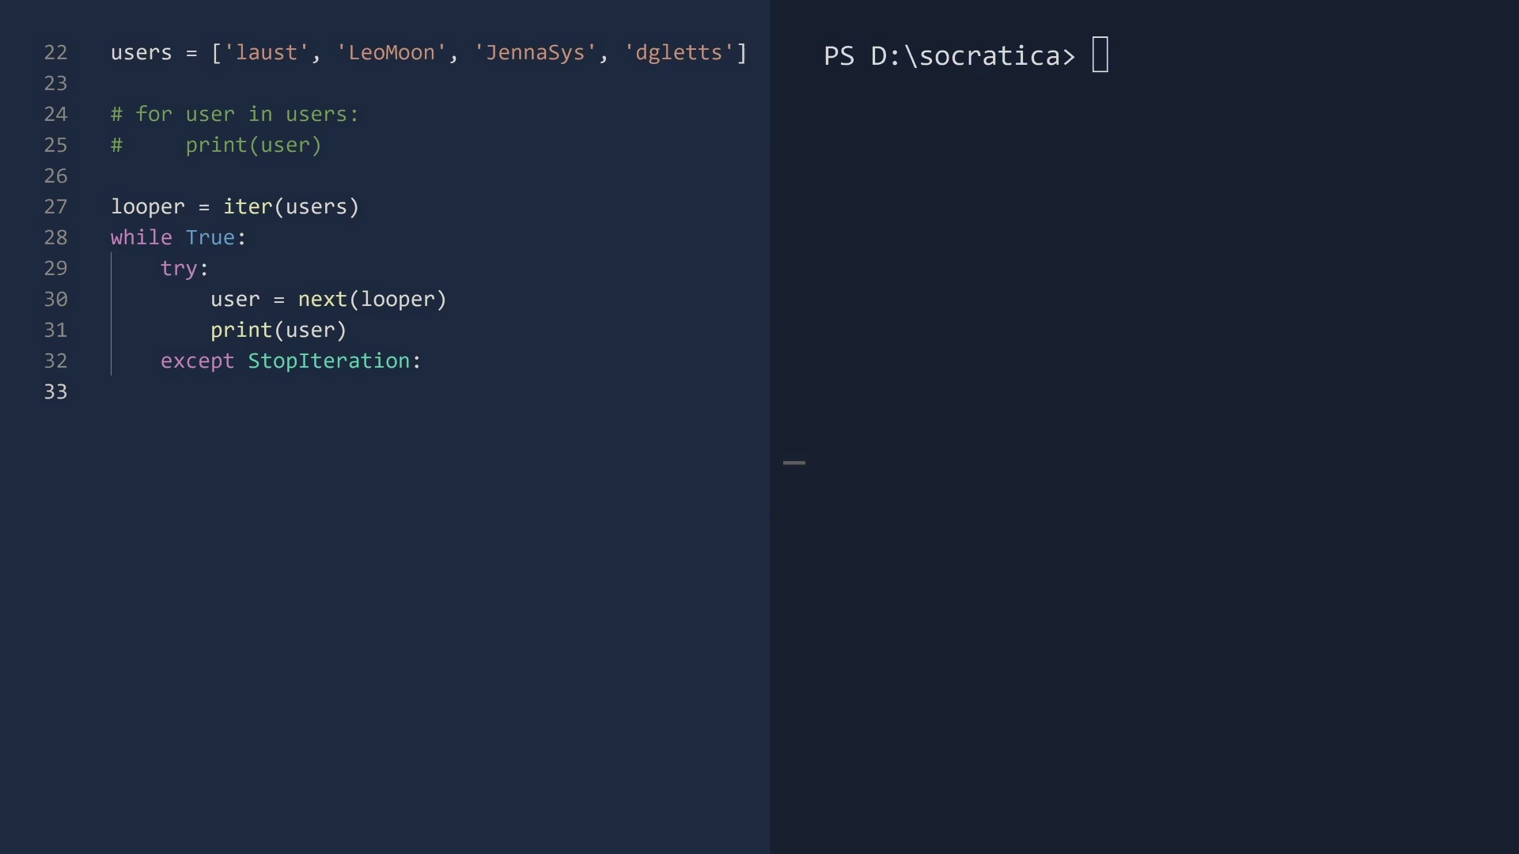
type("break")
key("Return")
key("Return")
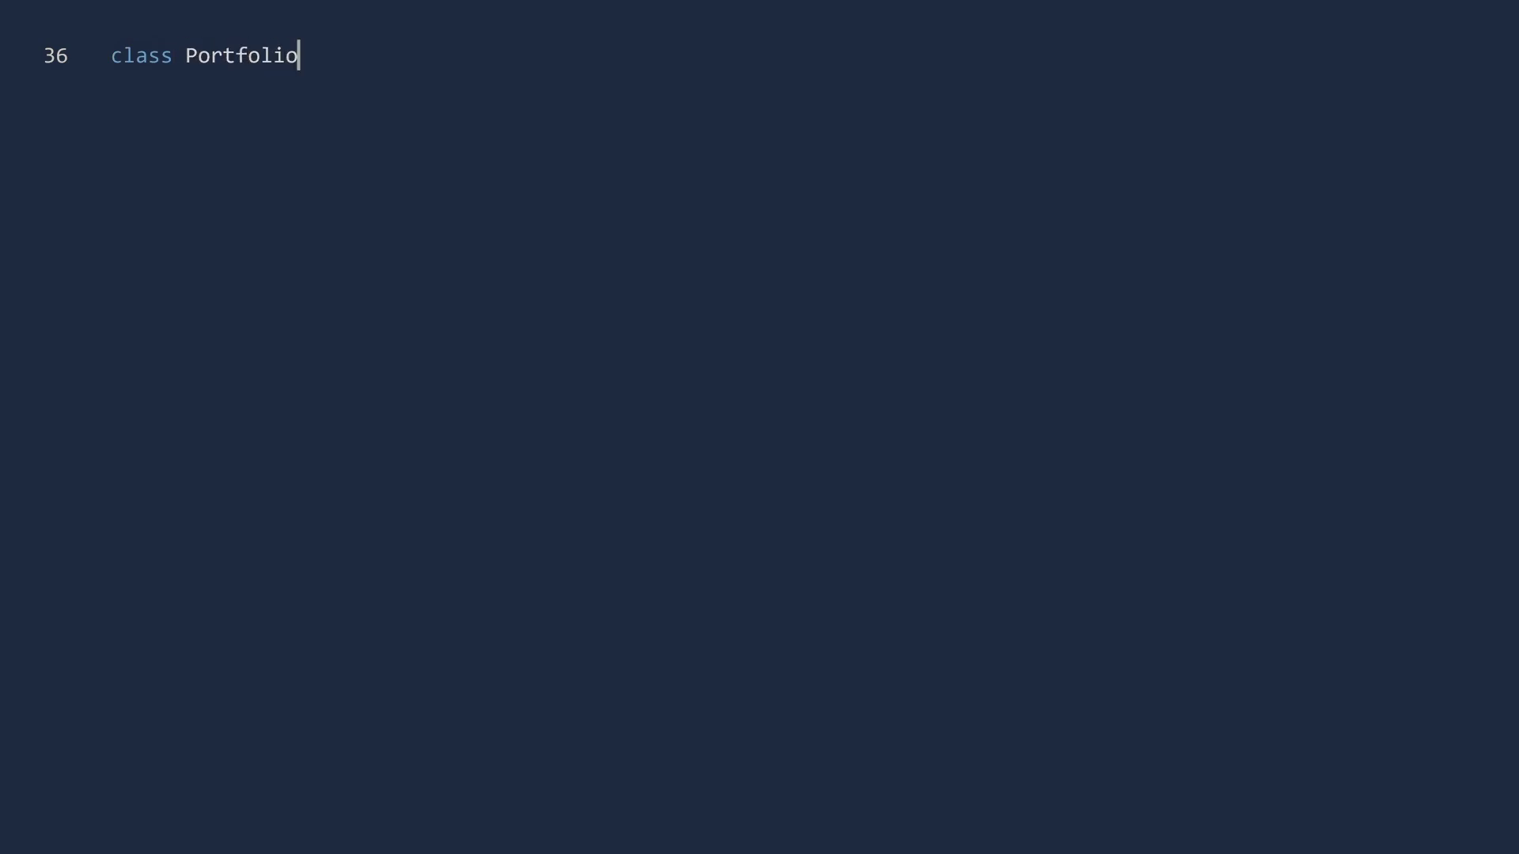
type(":")
Start class Portfolio with an __init__ that creates its holdings
key("Return")
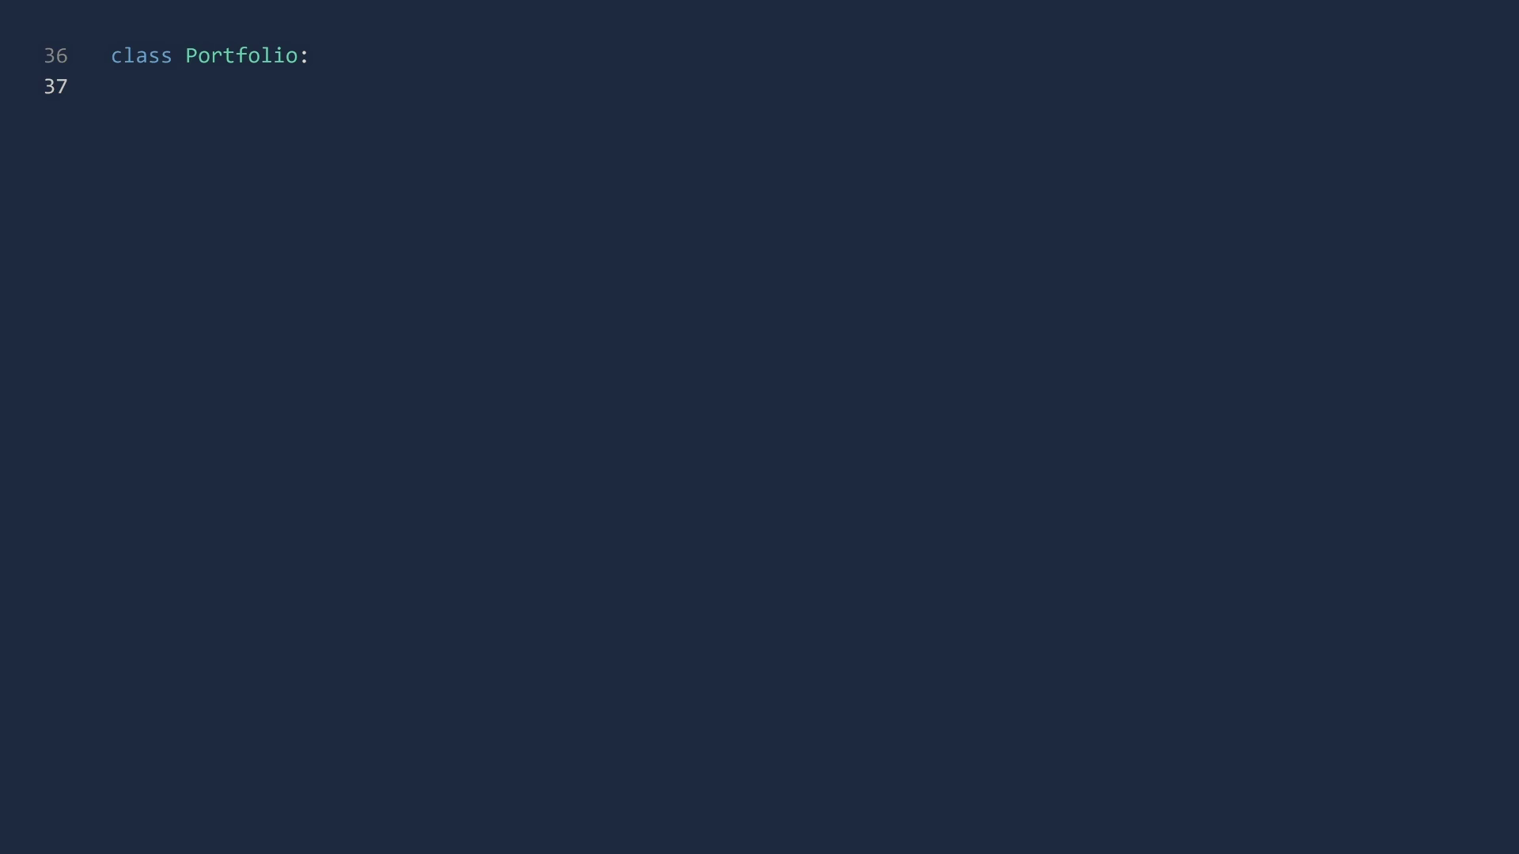
type("def __init__(")
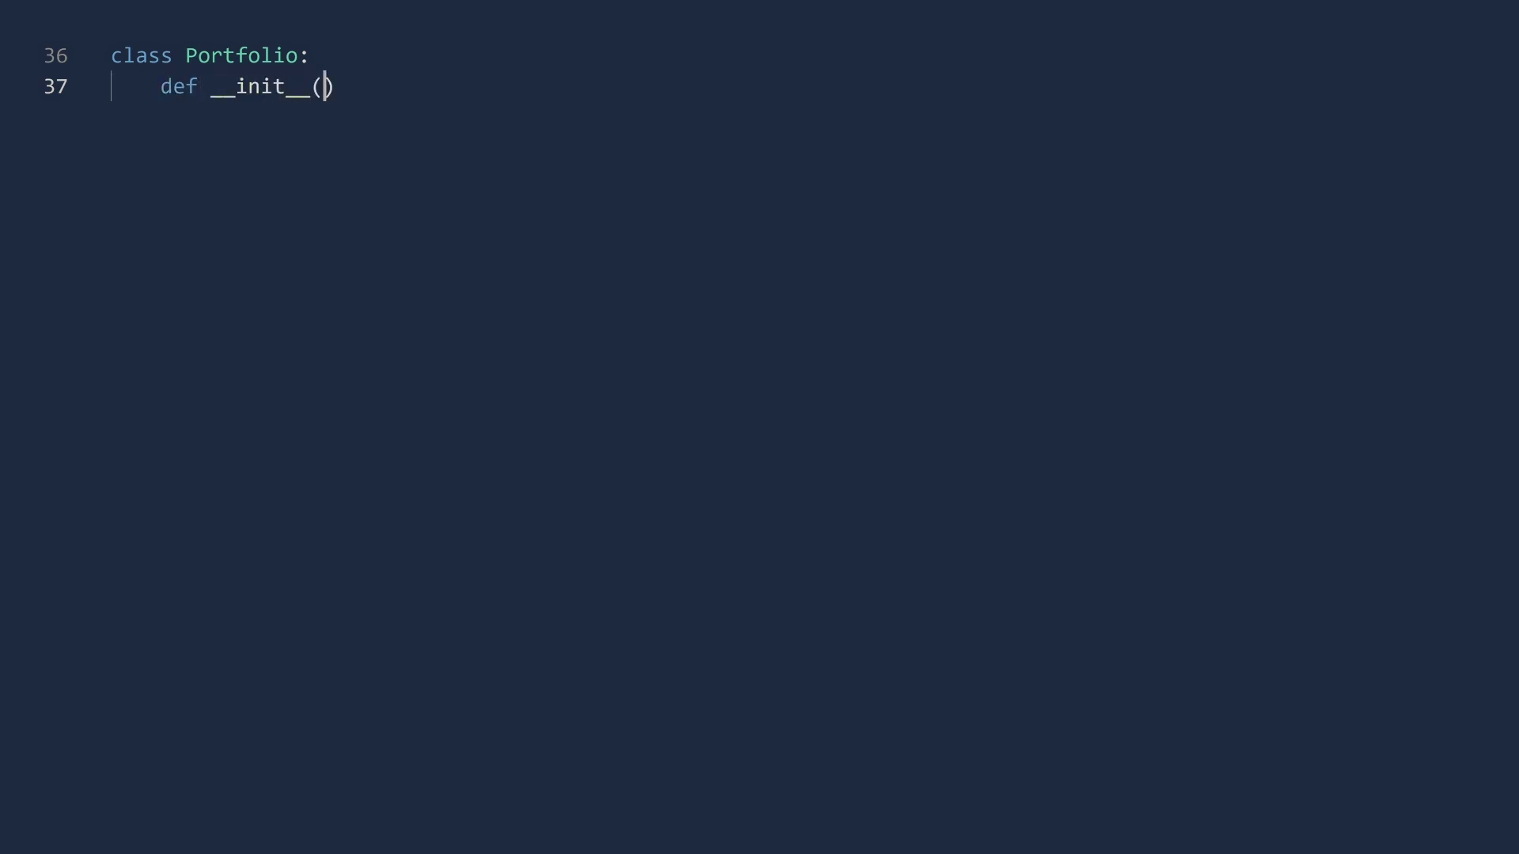
type("self):")
key("Return")
type("self.")
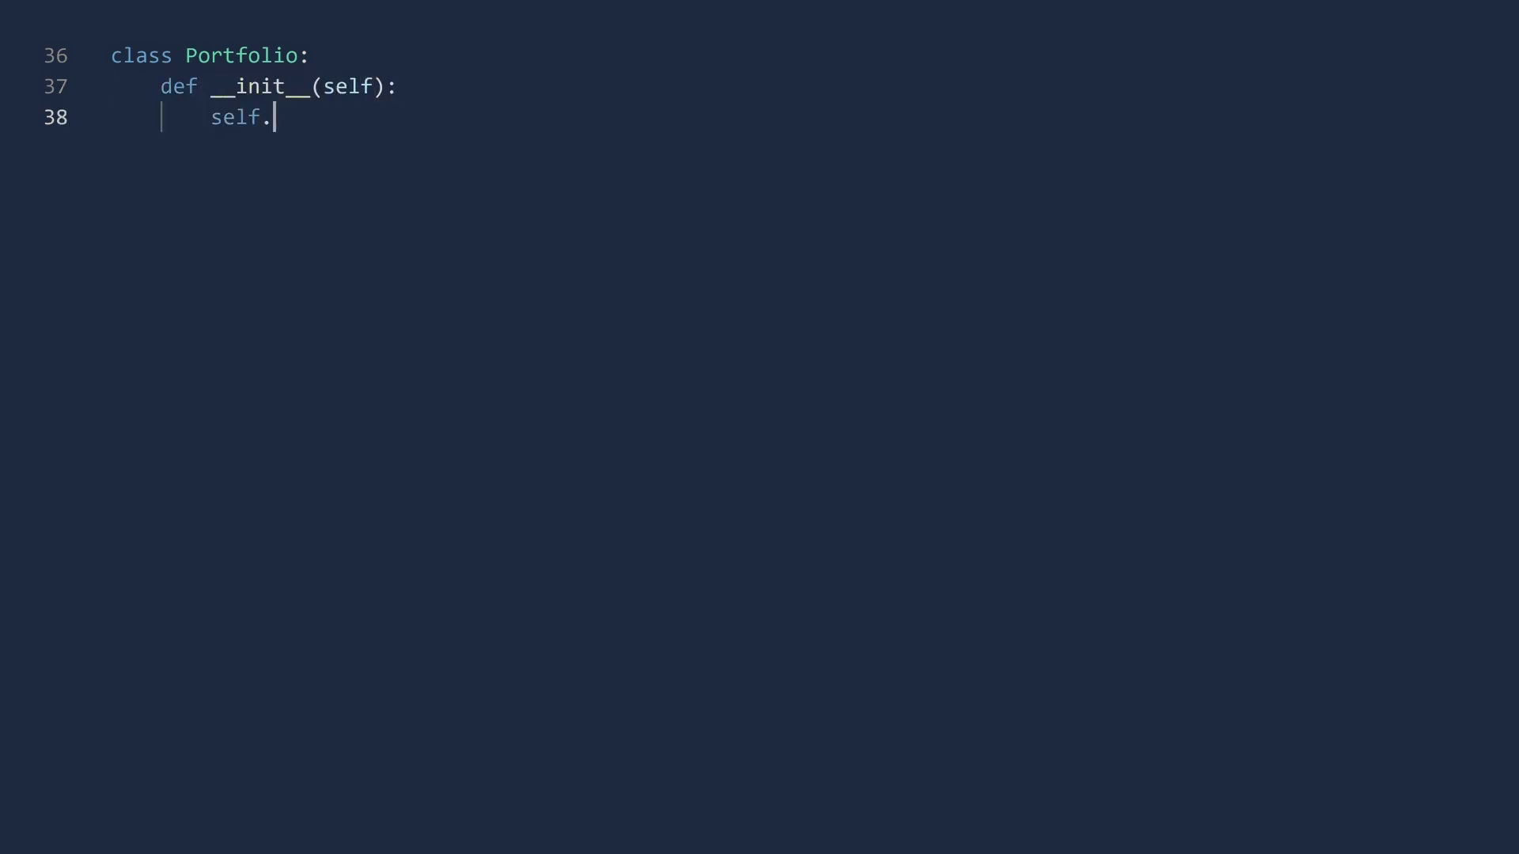
type("holdings = {}  ")
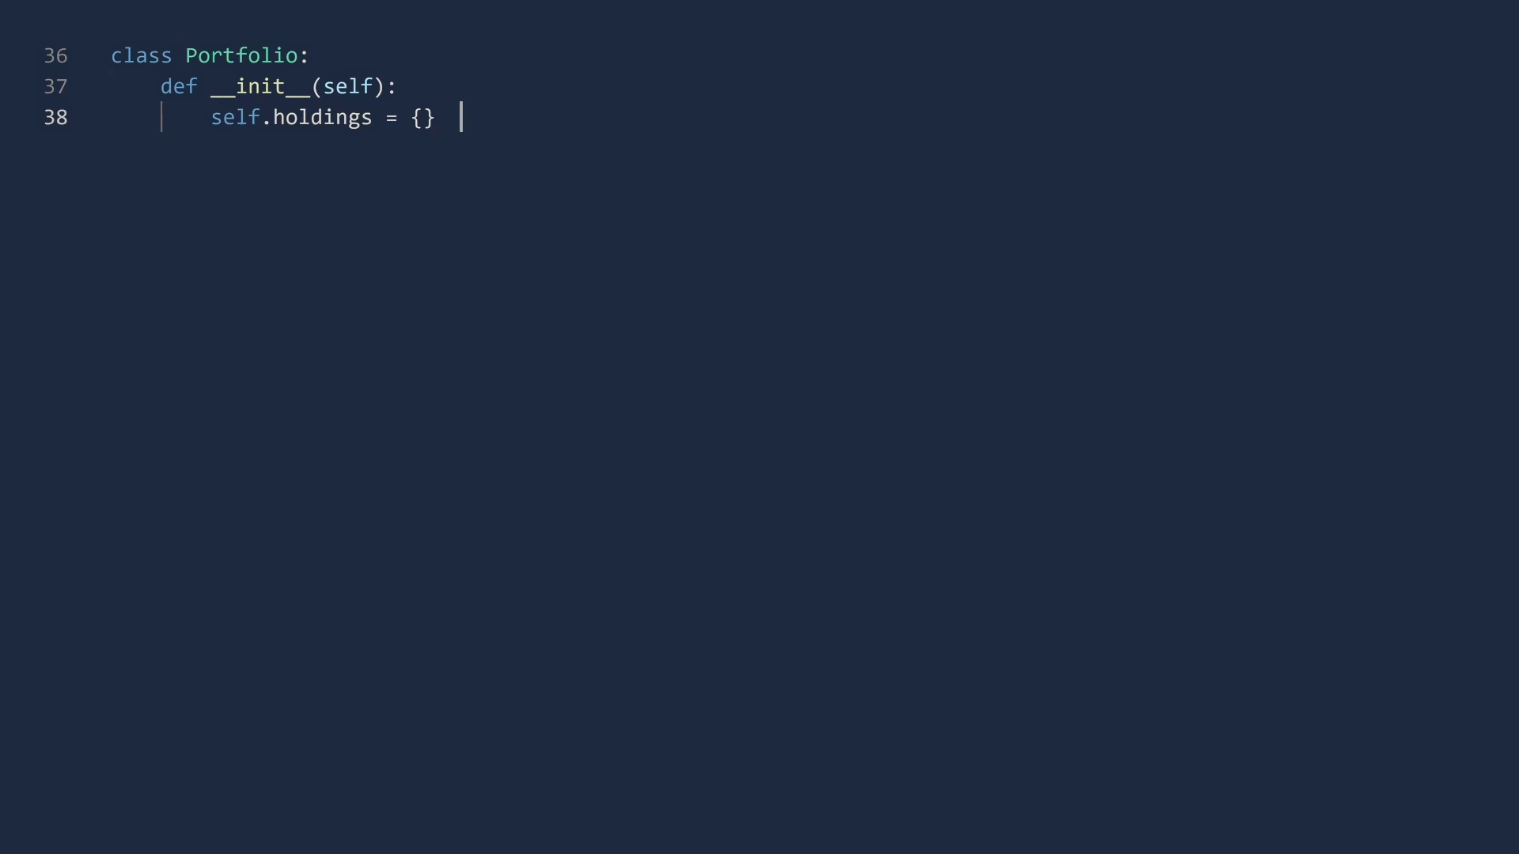
type("# Key = ticker, ")
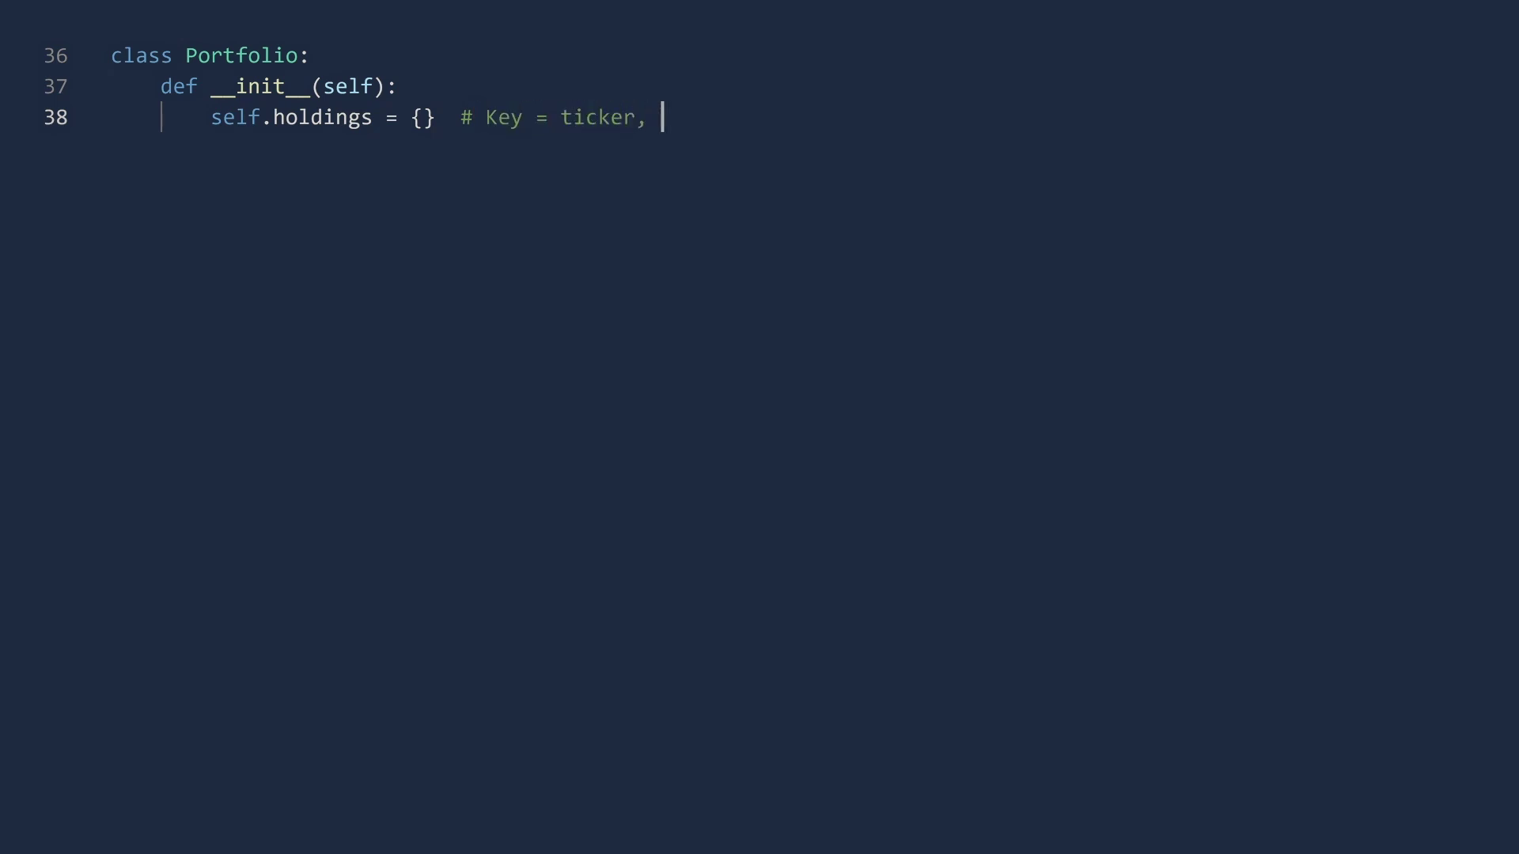
type("Value = number of share")
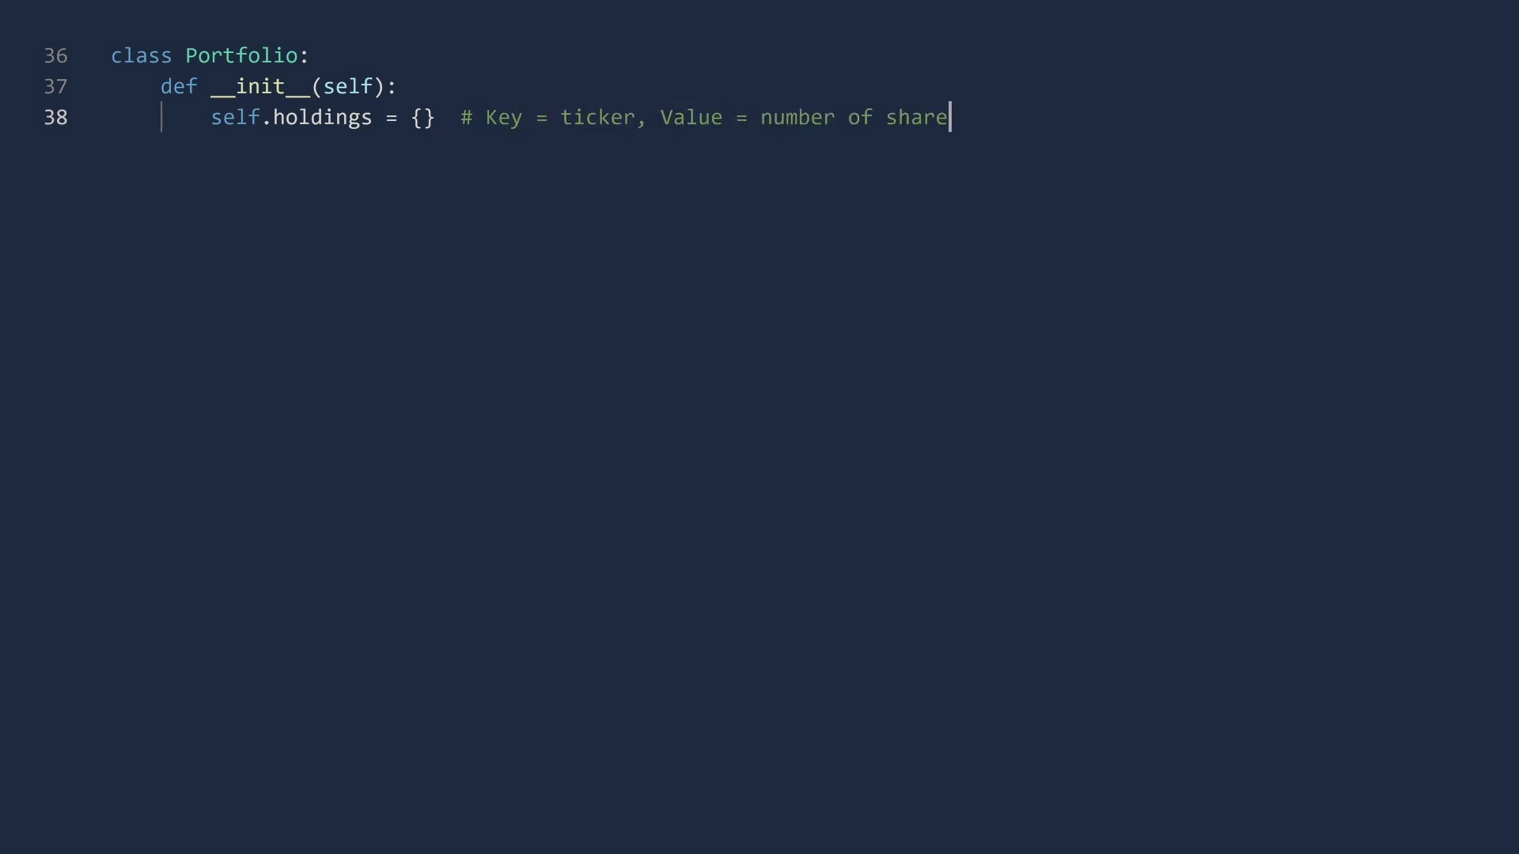
type("s")
key("Return")
key("Return")
type("def buy(self, ")
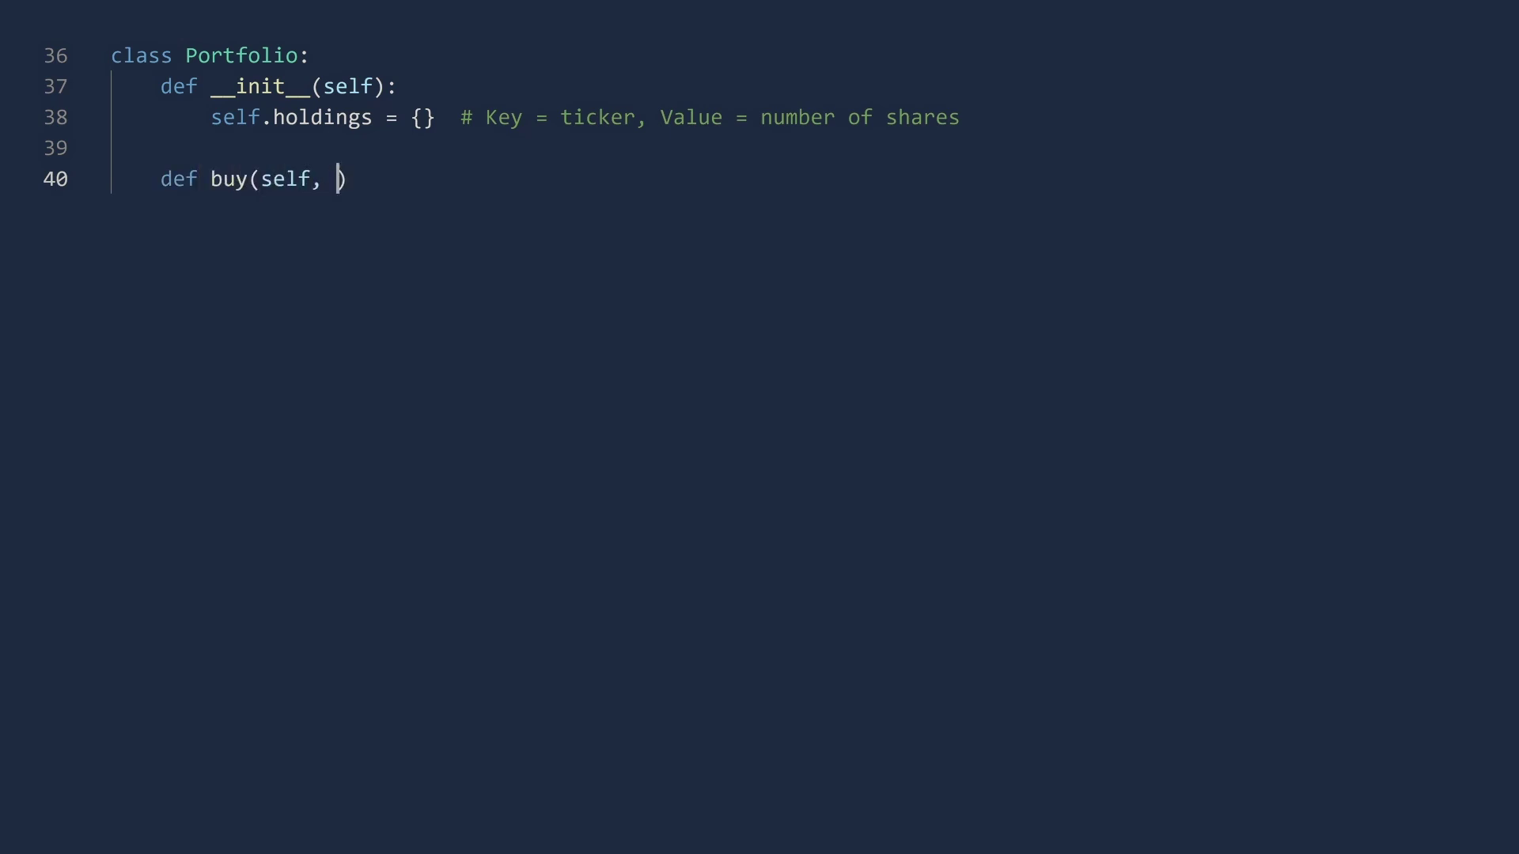
type("ticker, shares")
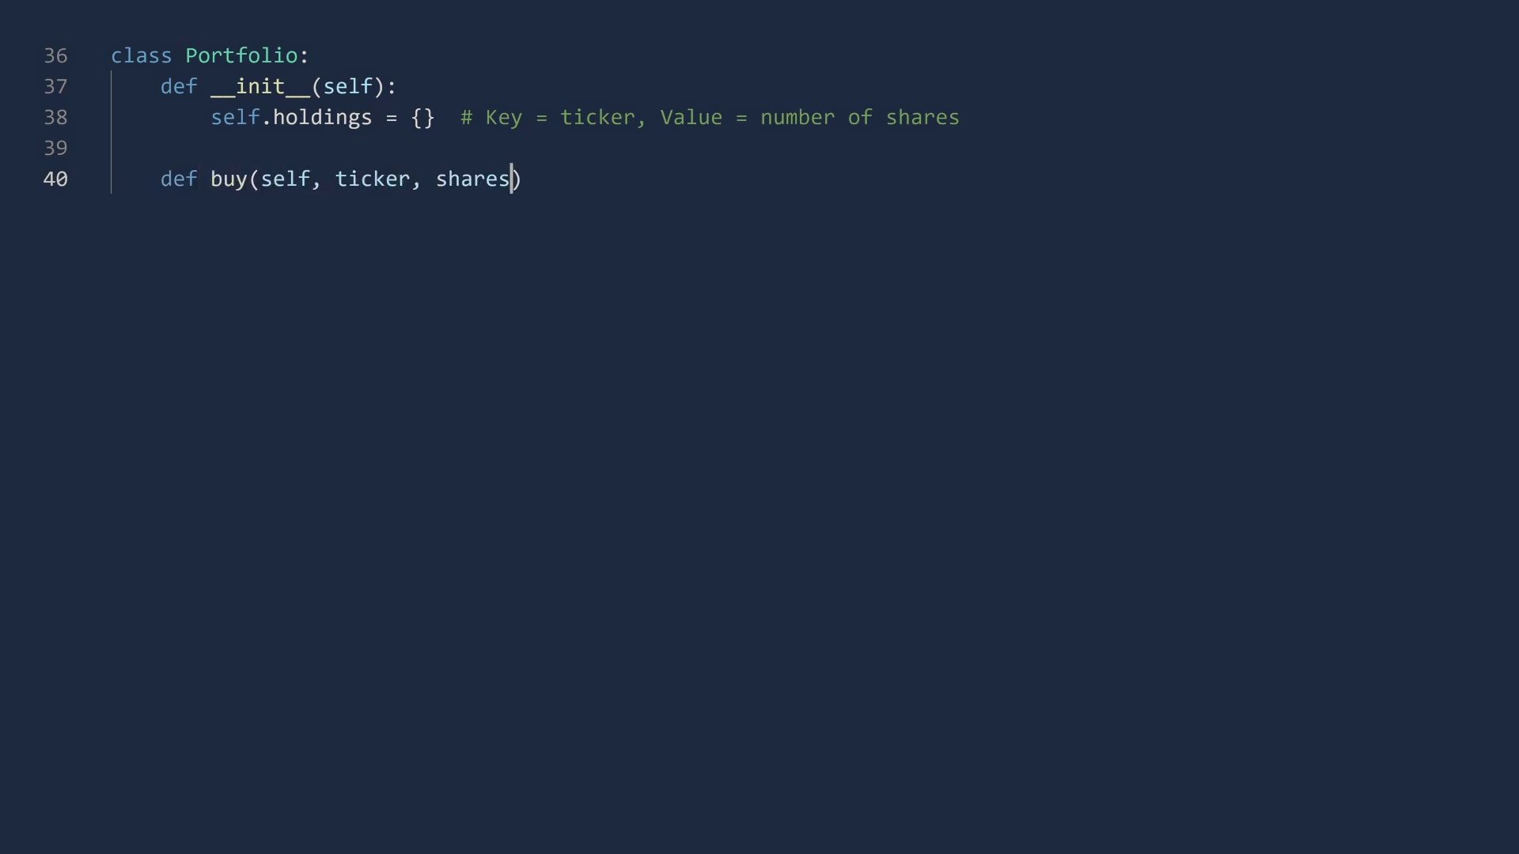
type("):")
Add buy and sell methods and an __iter__ returning the holdings items
key("Return")
type("self.holdings[ticker] ")
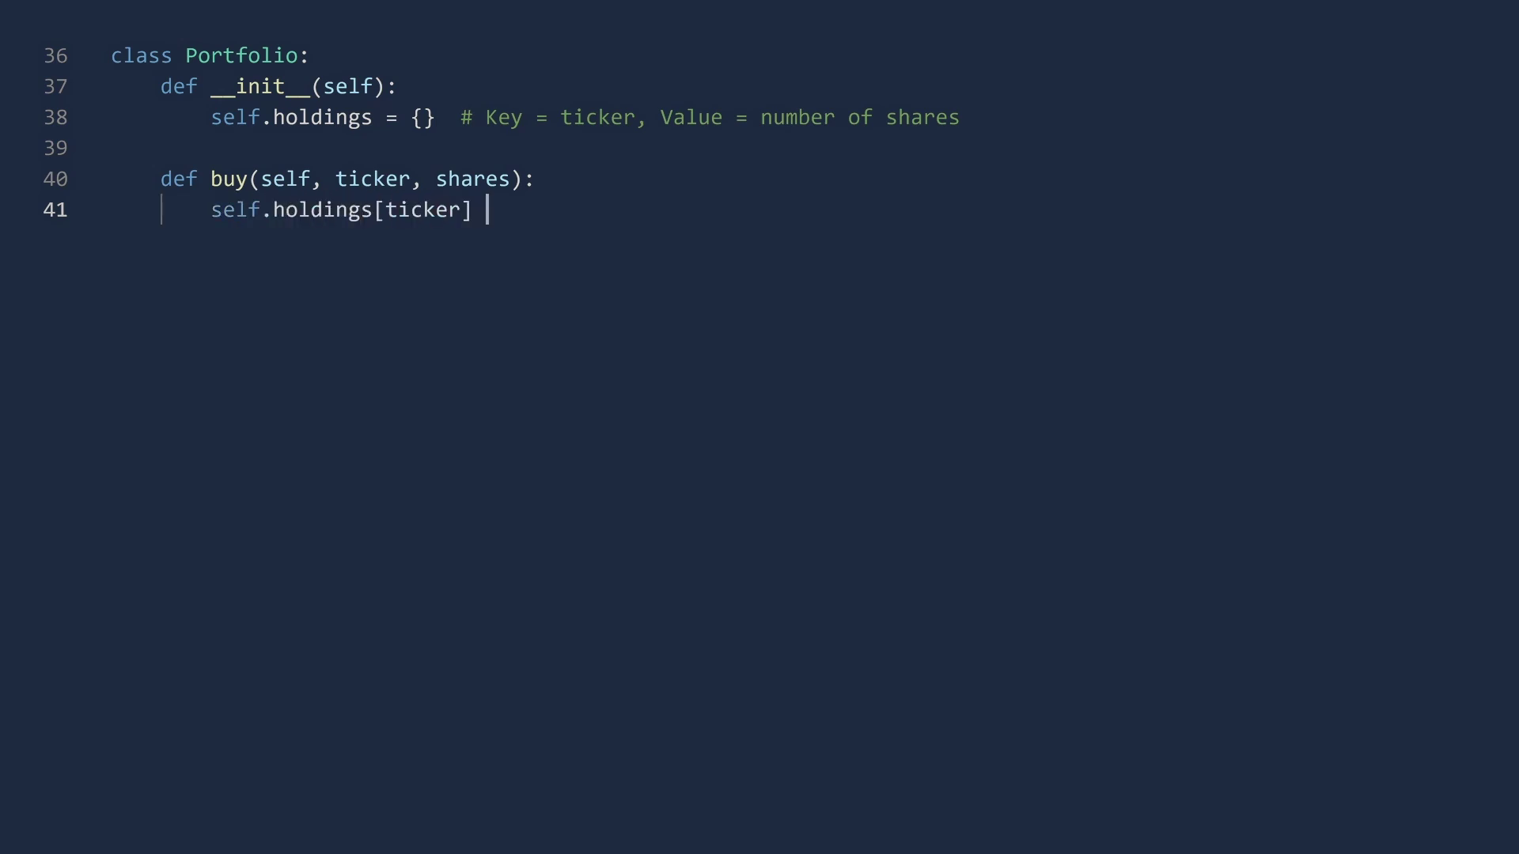
type("= self.holdings.get(ticker")
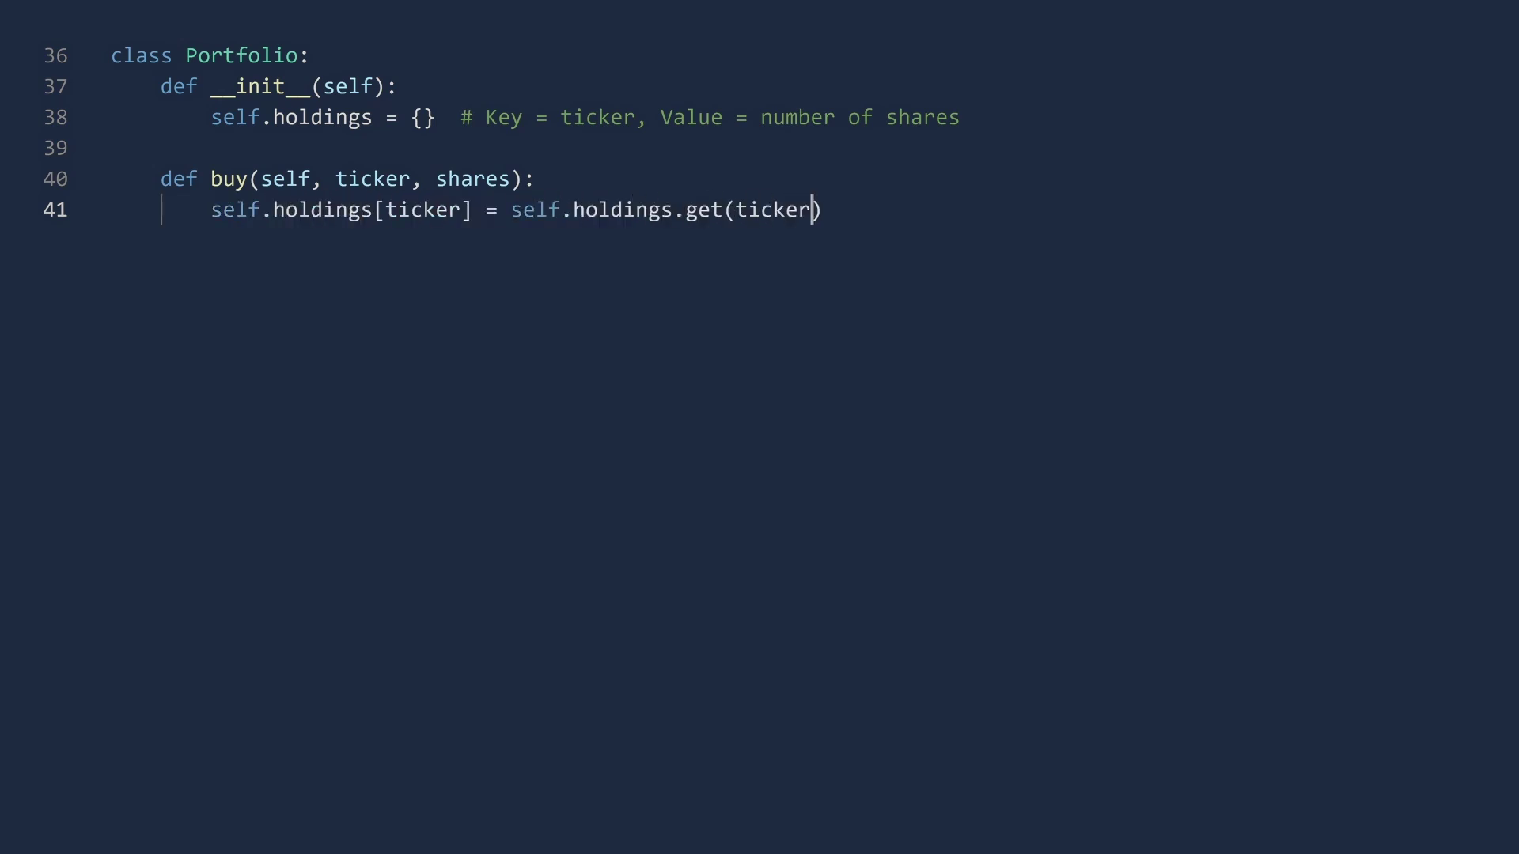
type(", 0) + shares")
key("Return")
key("Return")
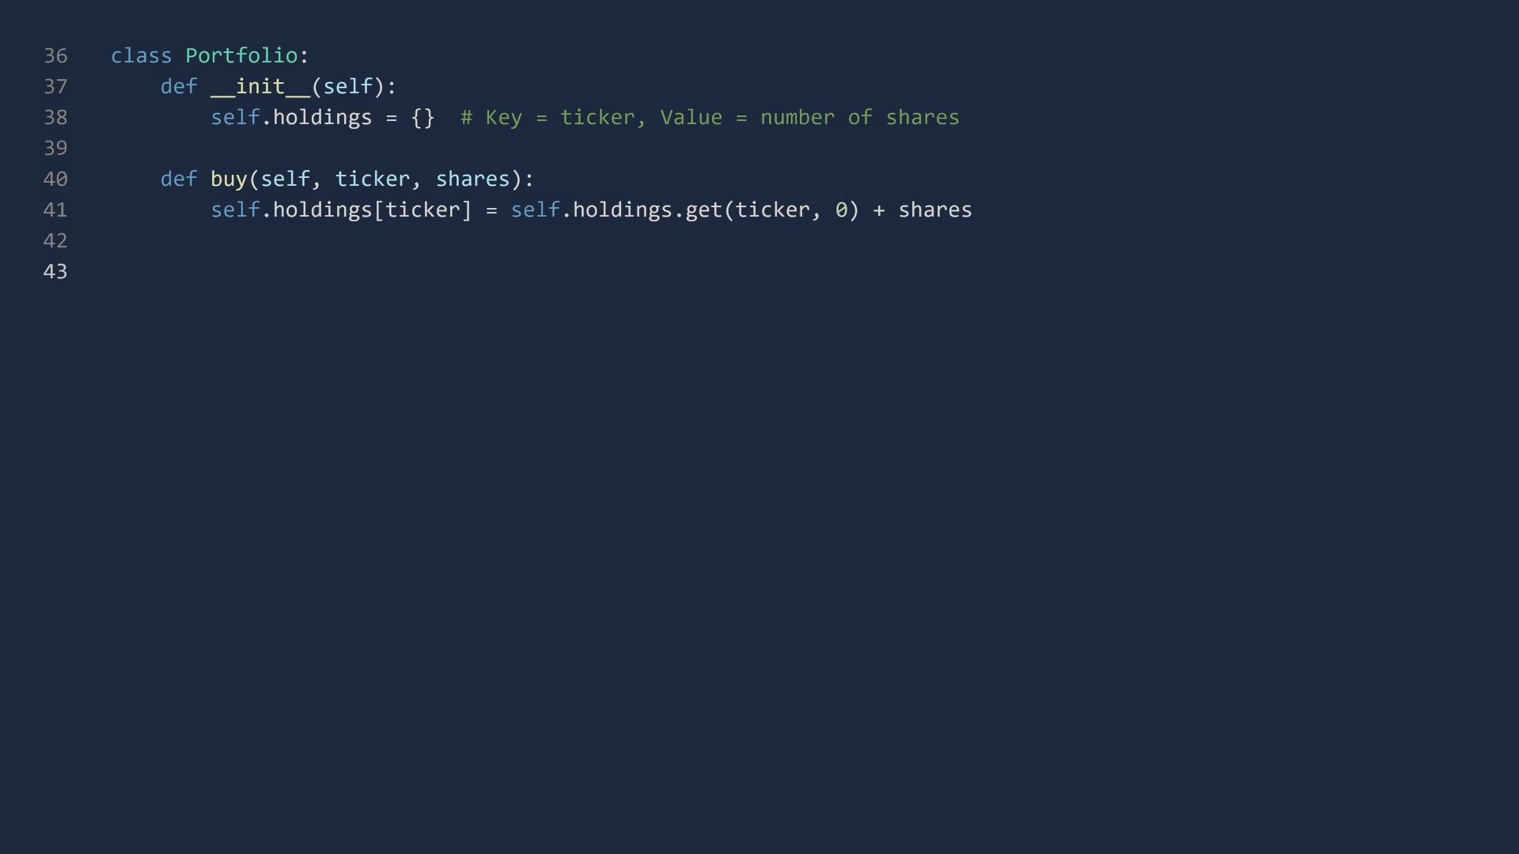
type("def sel")
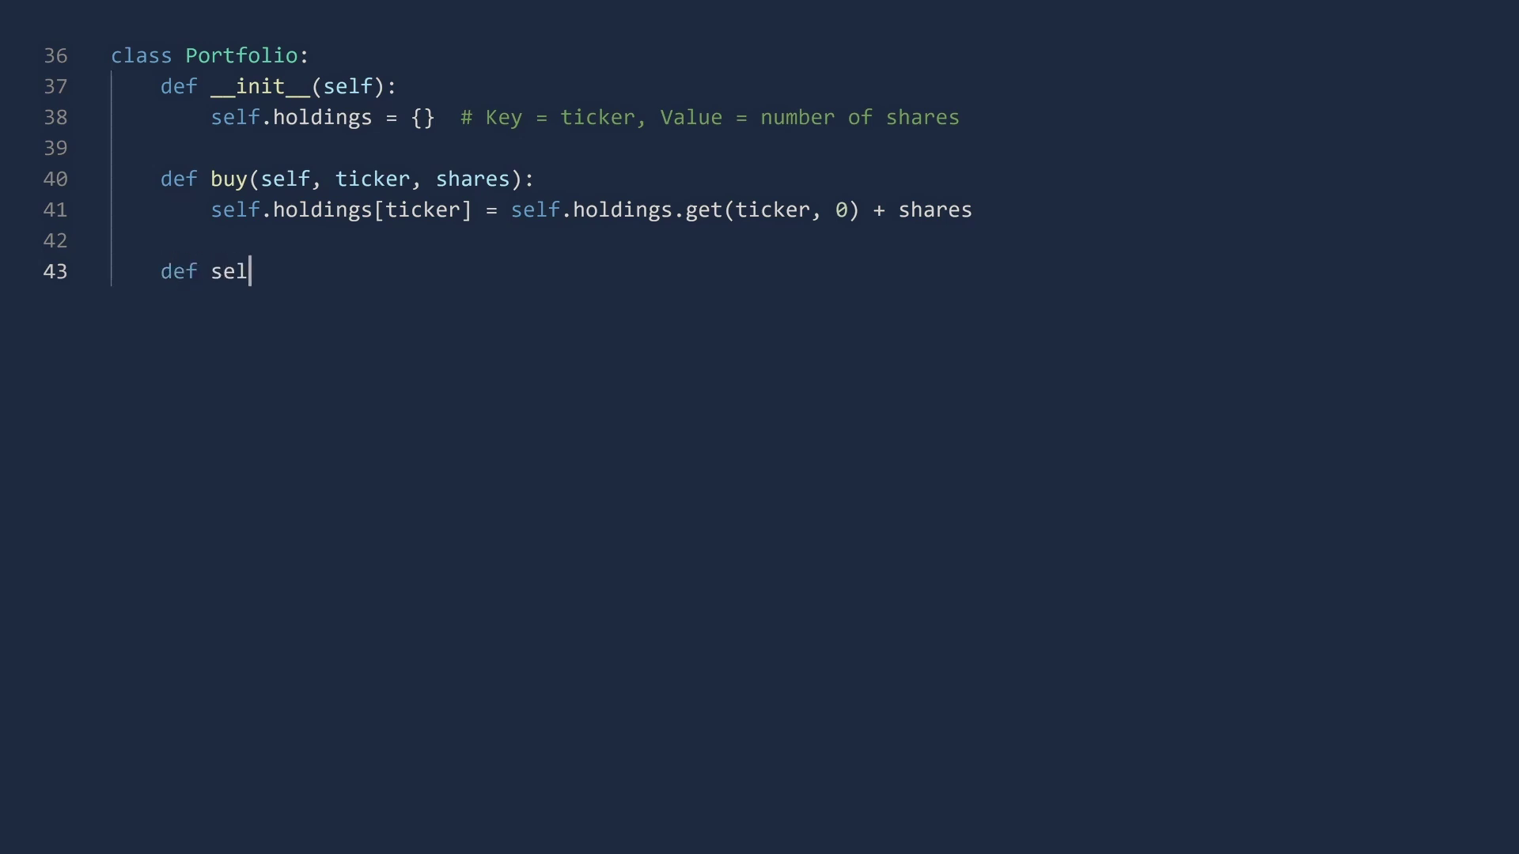
type("l(self, ticker, shares):")
key("Return")
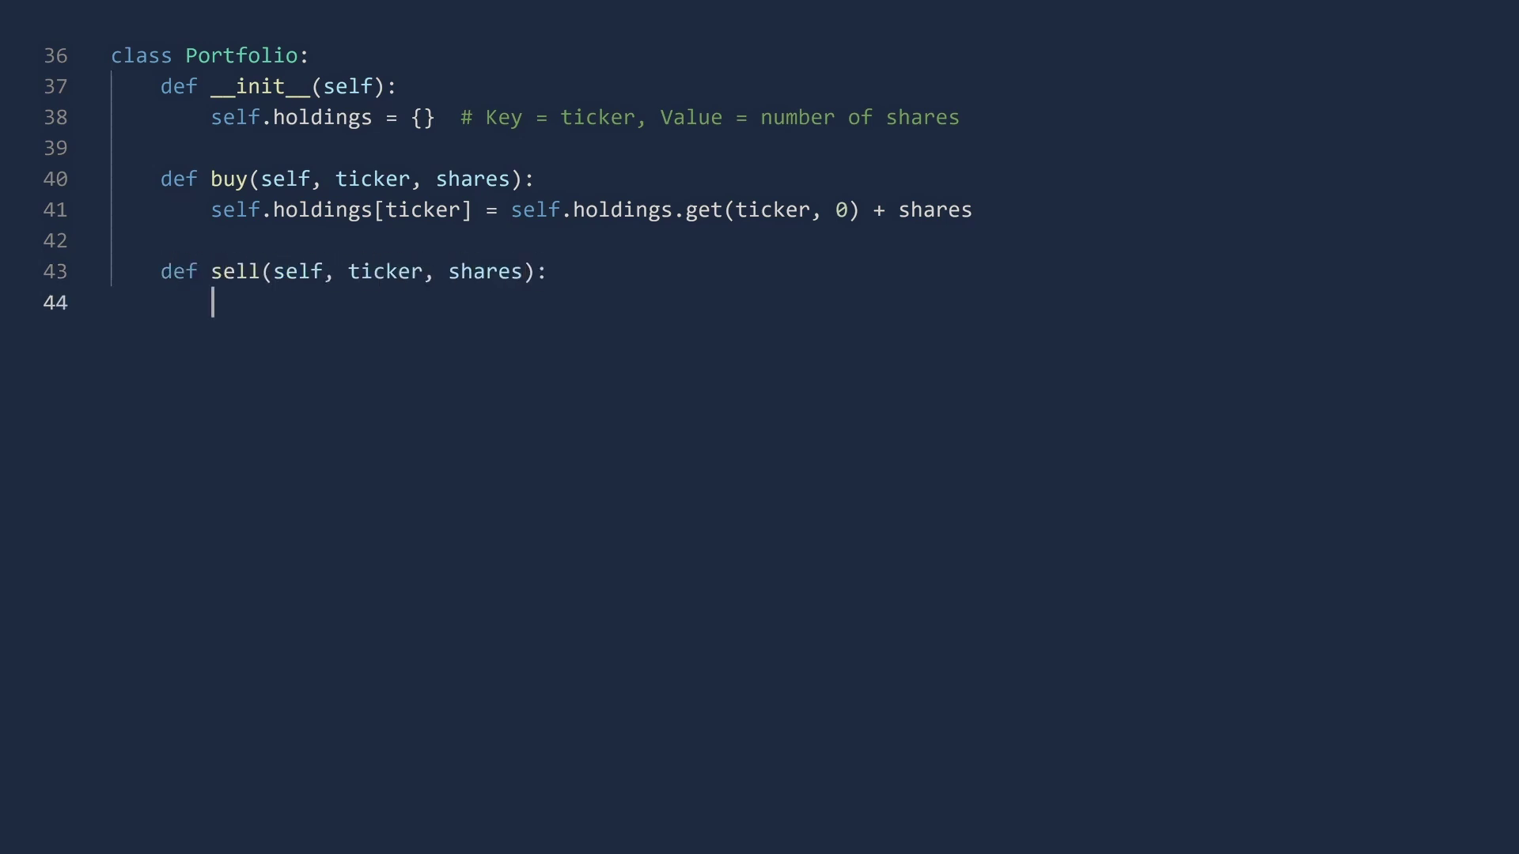
type("self.holding")
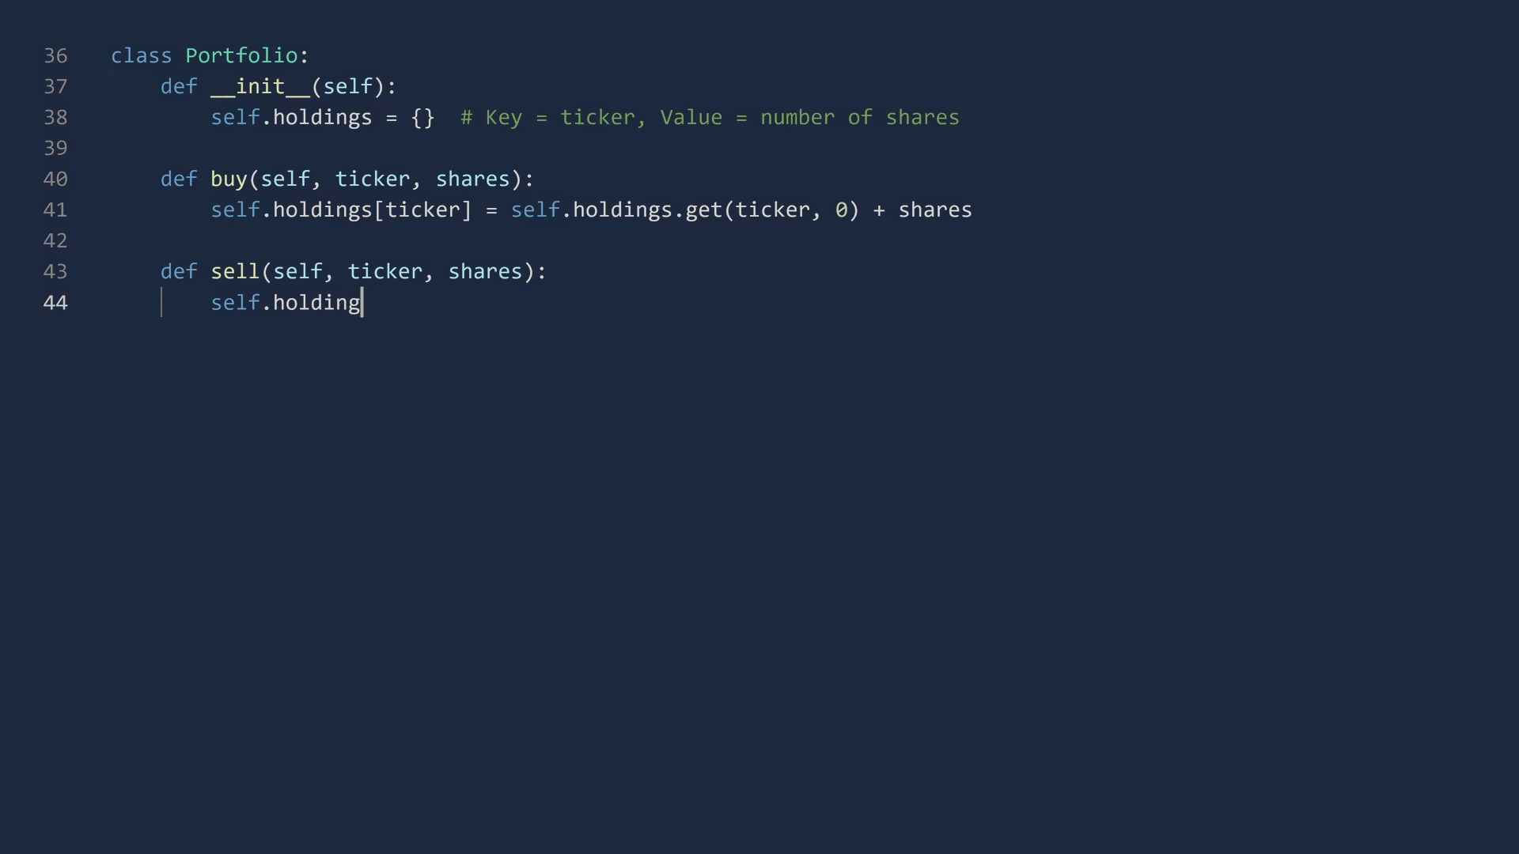
type("s[ticker] = se")
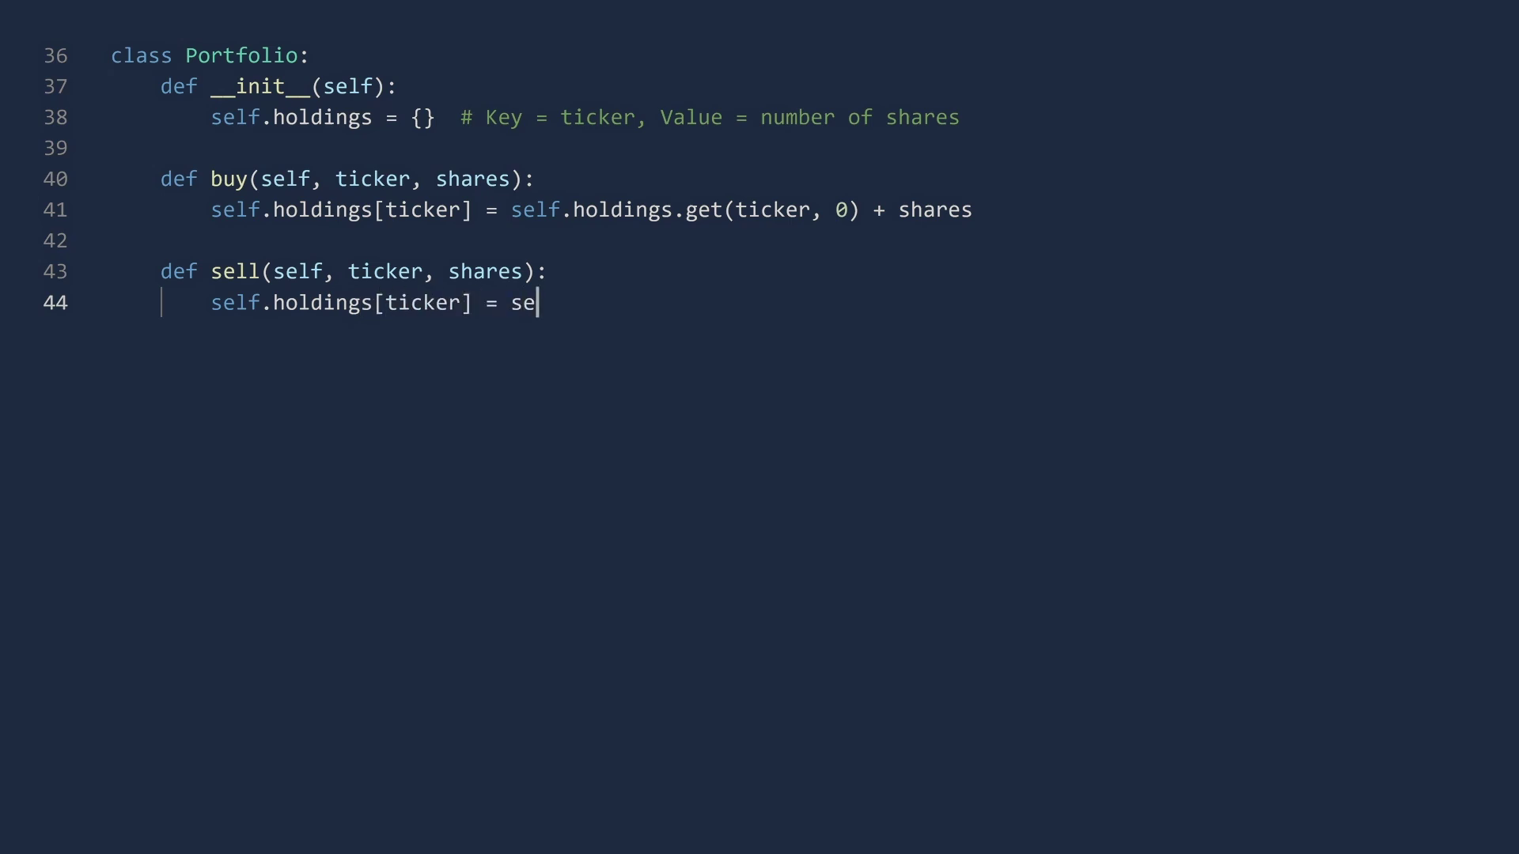
type("lf.holdings.g")
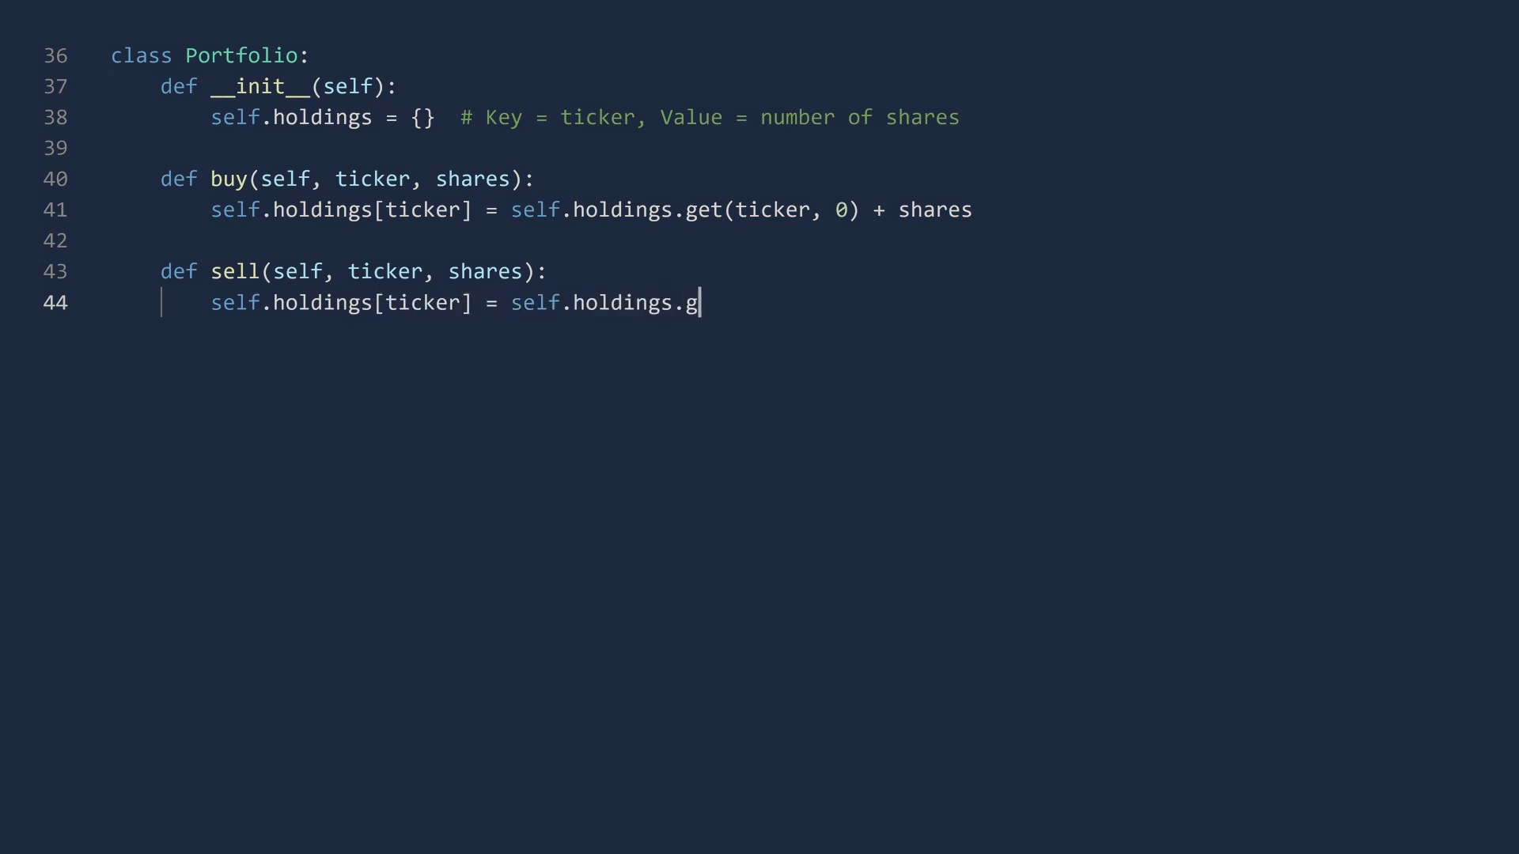
type("et(ticker, 0")
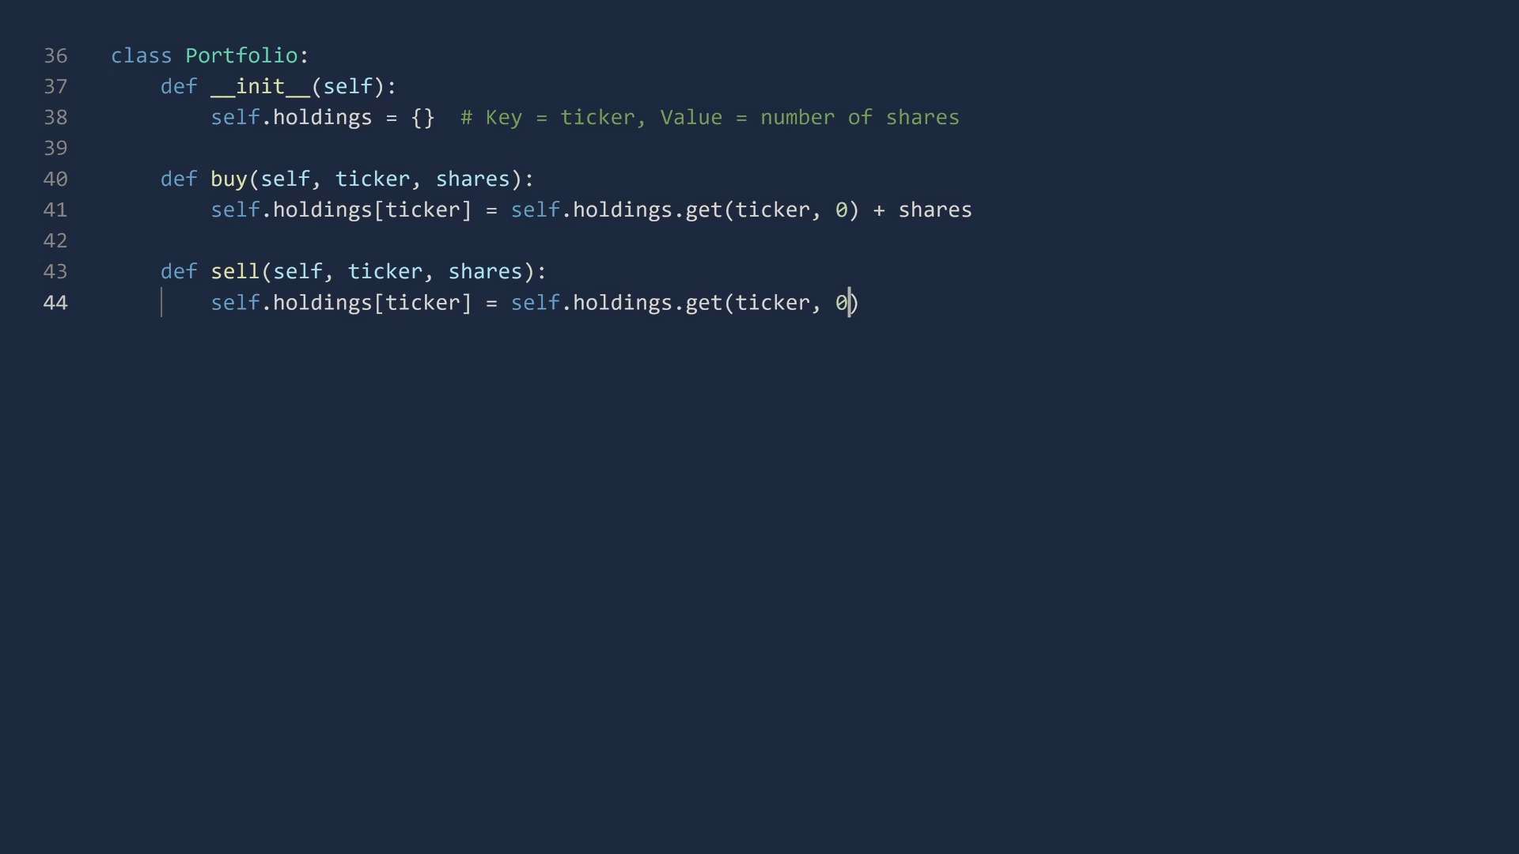
type(") - shares")
key("Return")
key("Return")
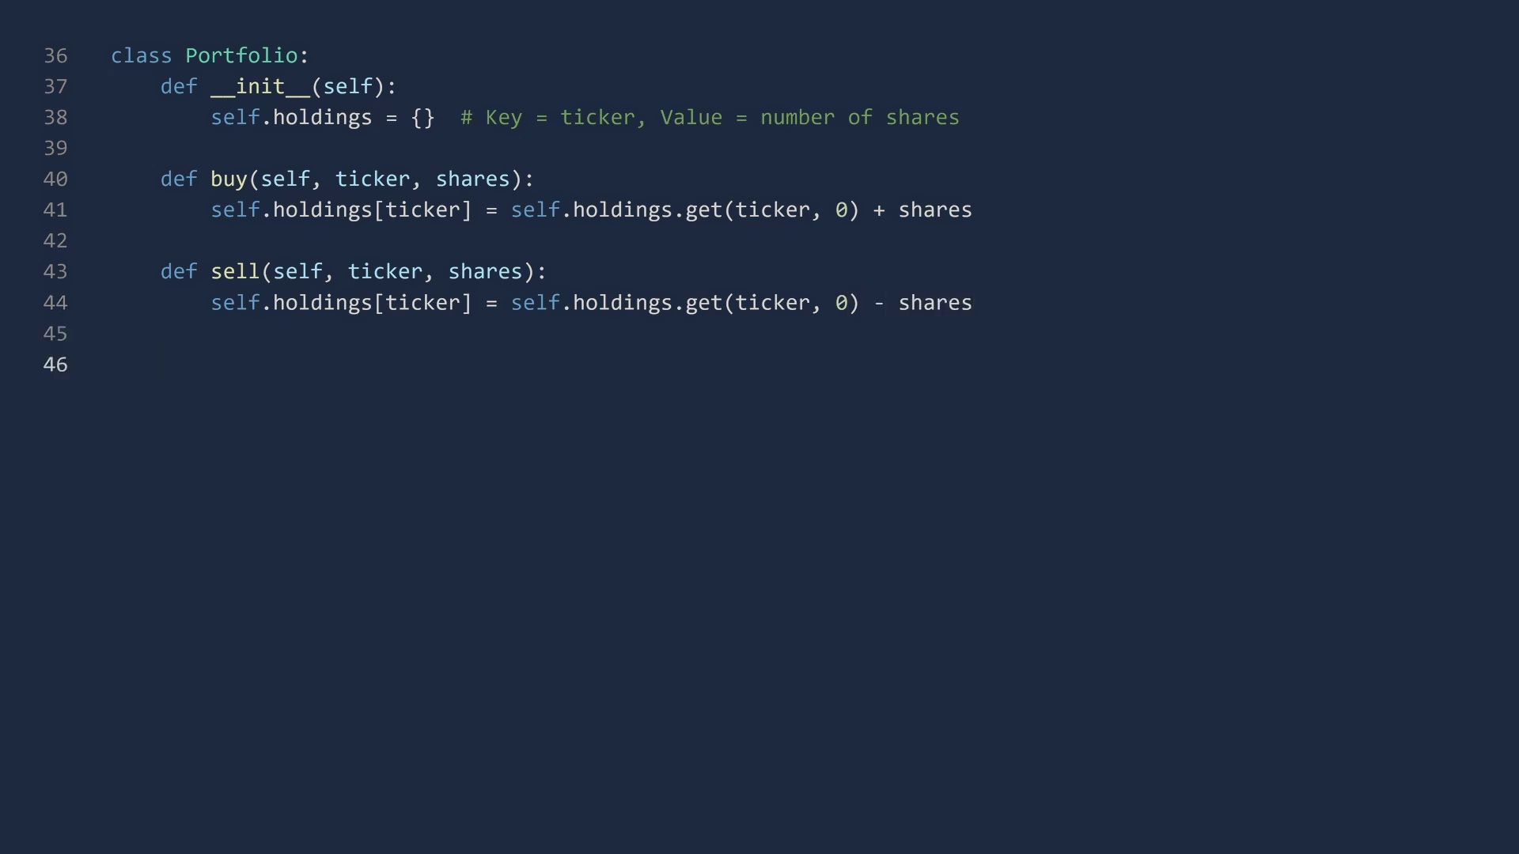
type("d")
type("ef __iter__(self):")
key("Return")
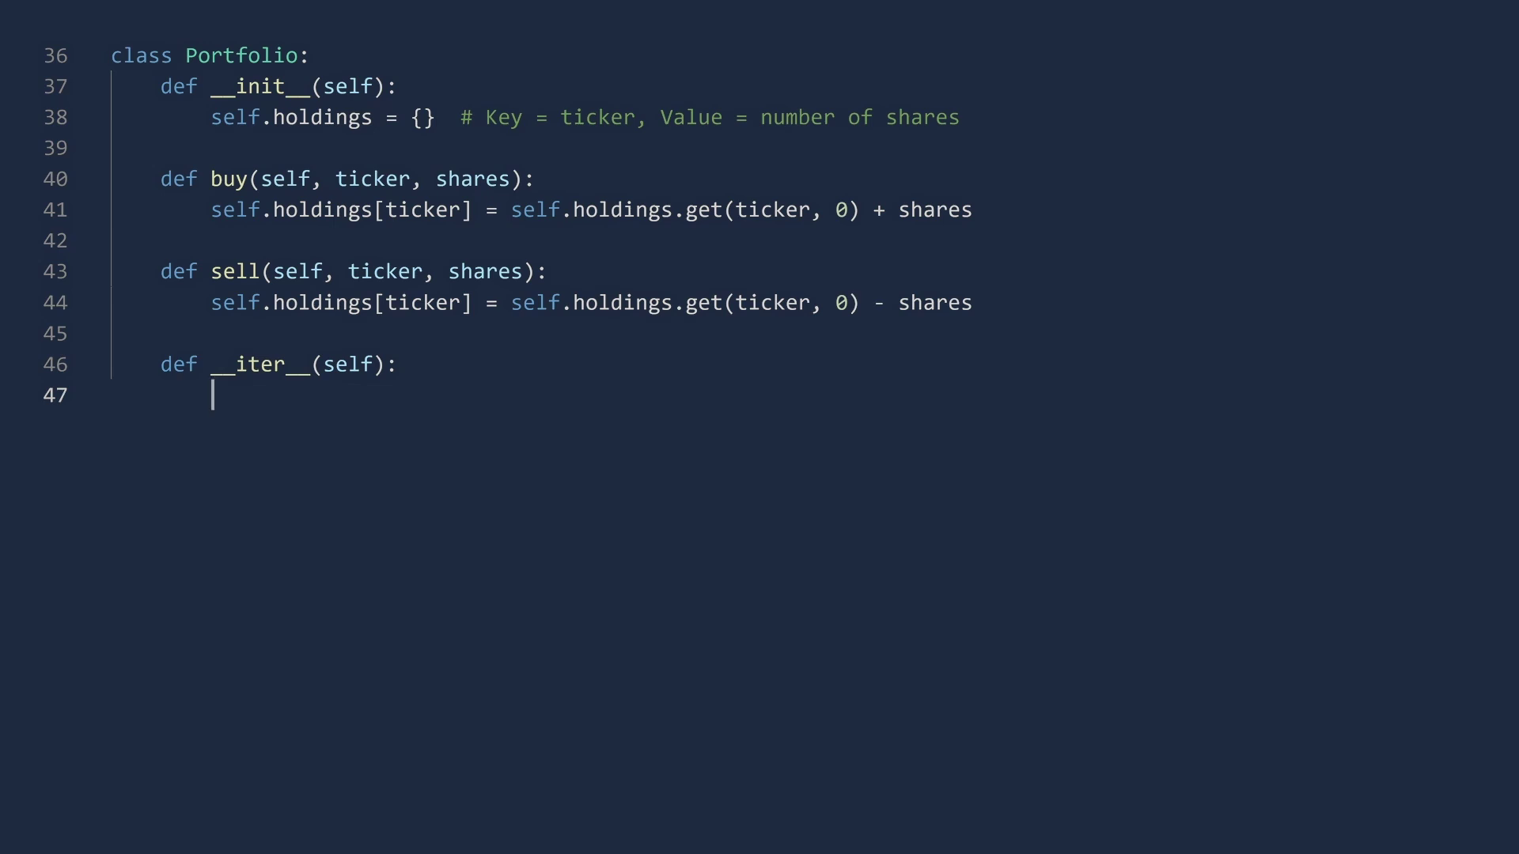
type("return iter(self.holdi")
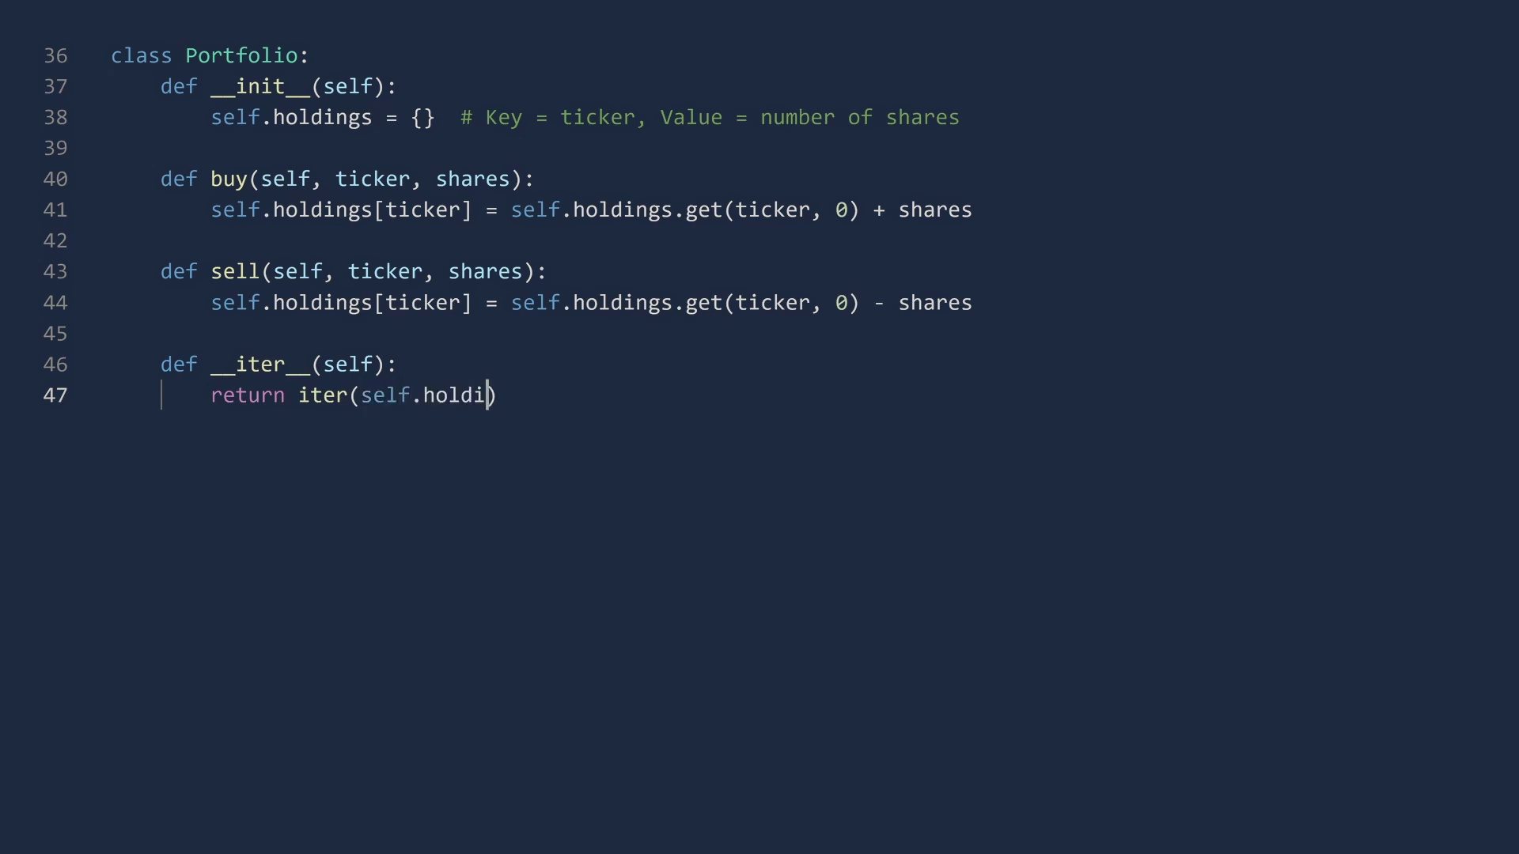
type("ngs.items()")
key("Return")
key("Return")
Create portfolio p with four purchases, including two GAMMA buys, and loop printing ticker and shares
key("Return")
type("p = ")
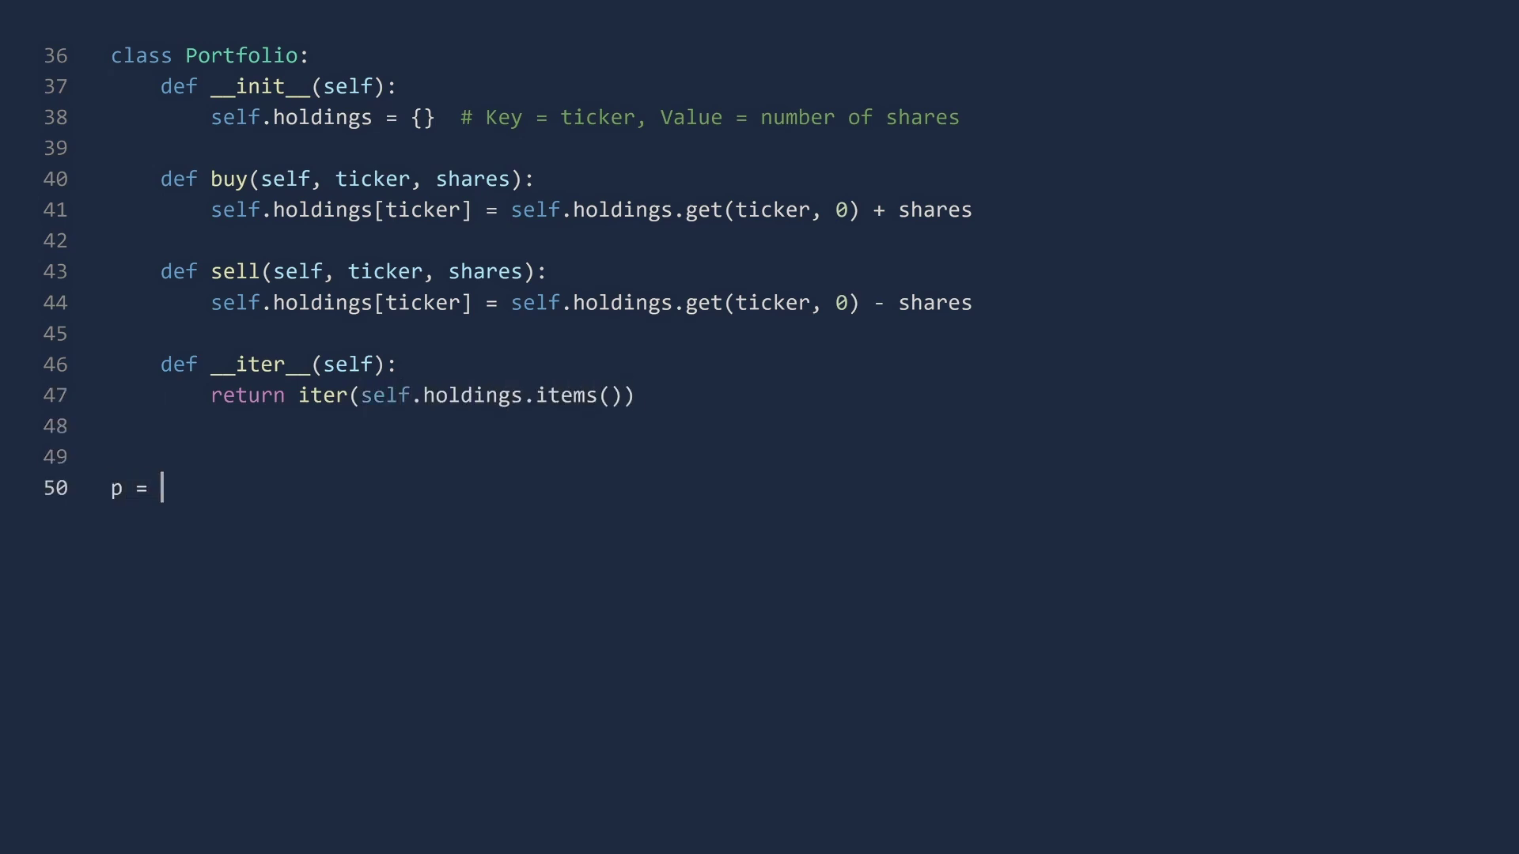
type("Portfolio()")
key("Return")
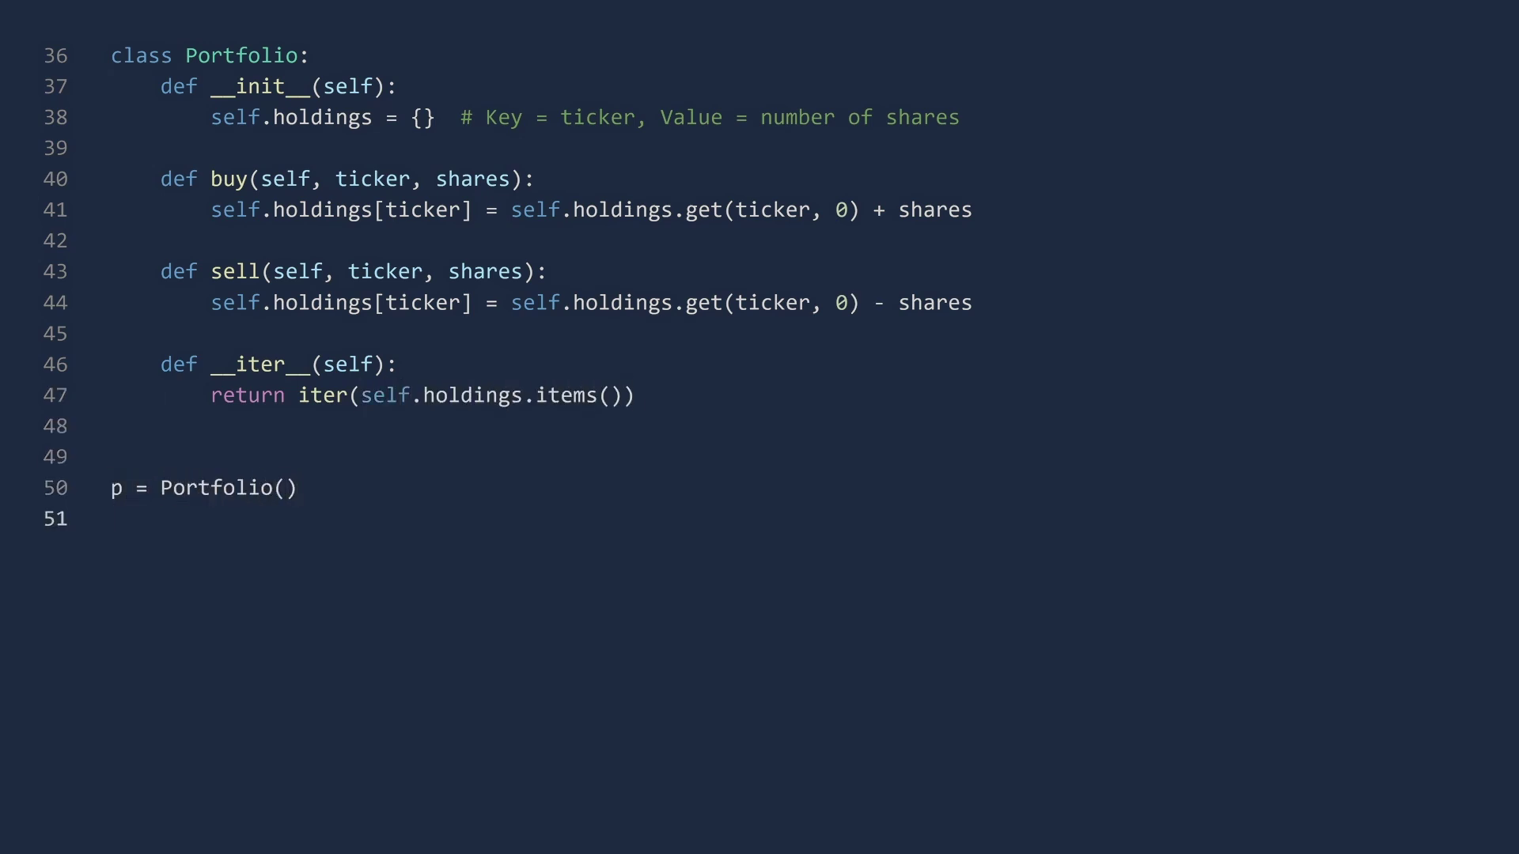
type("p.buy('ALPHA', 15)")
key("Return")
type("p.buy(")
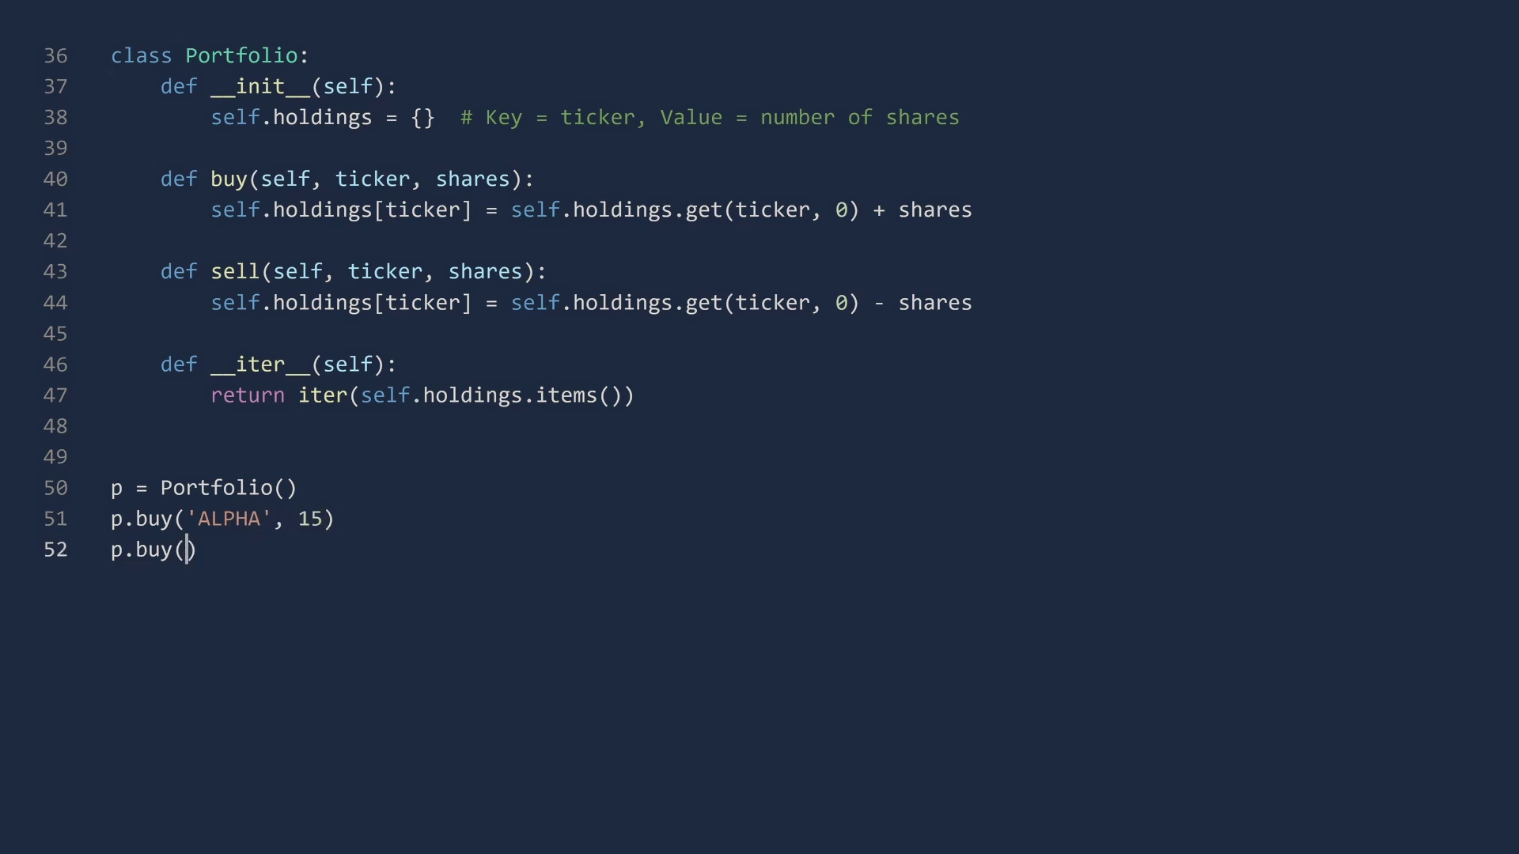
type("'BETA', 23)")
key("Return")
type("p.buy('GAMMA', 9")
key("Return")
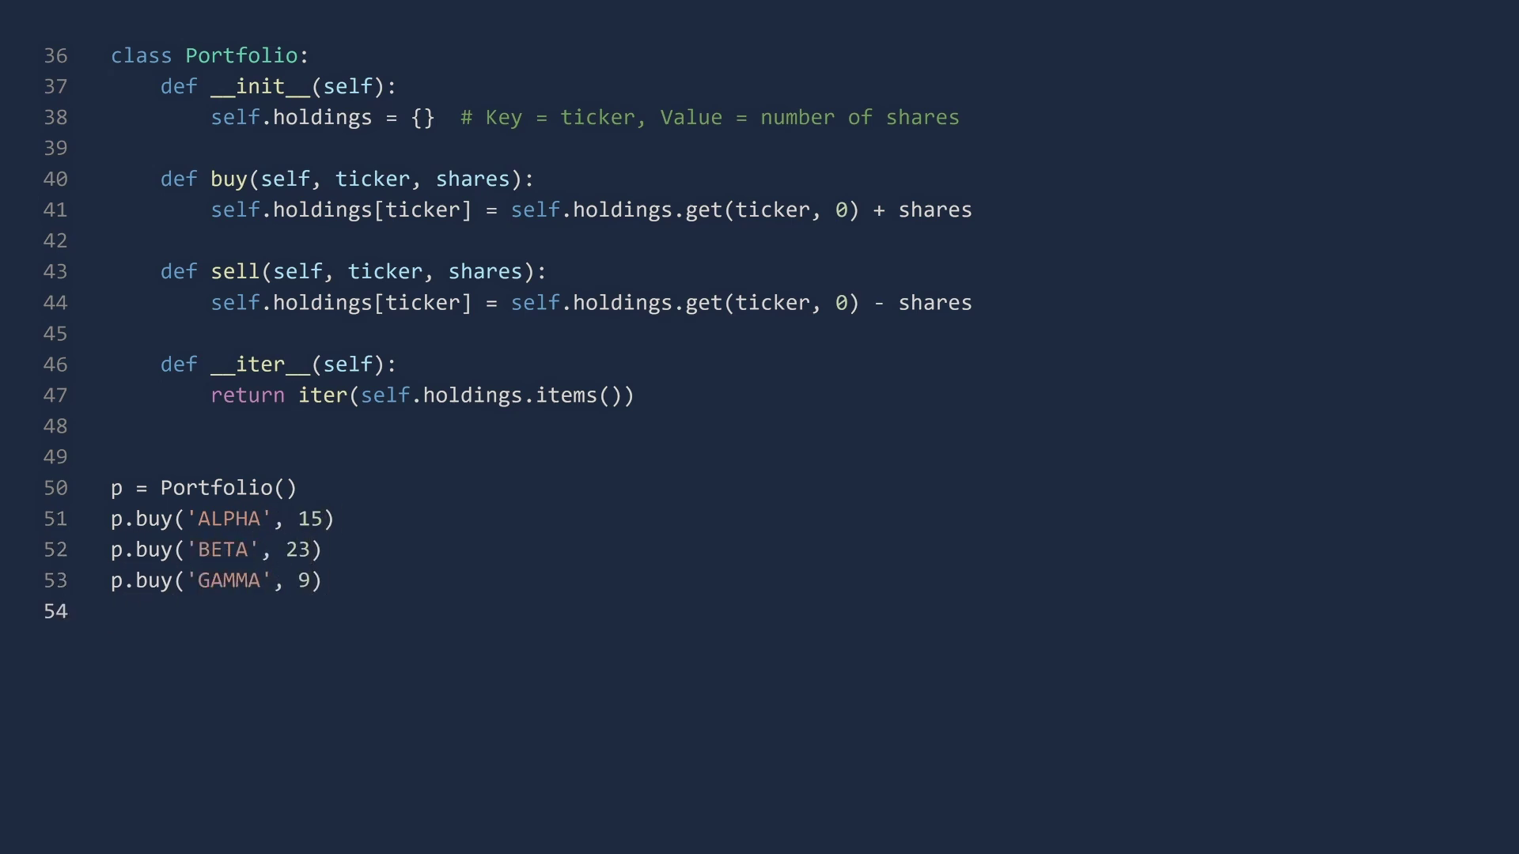
type("p.buy('GAMMA', 20)")
key("Return")
key("Return")
type("for (ticke")
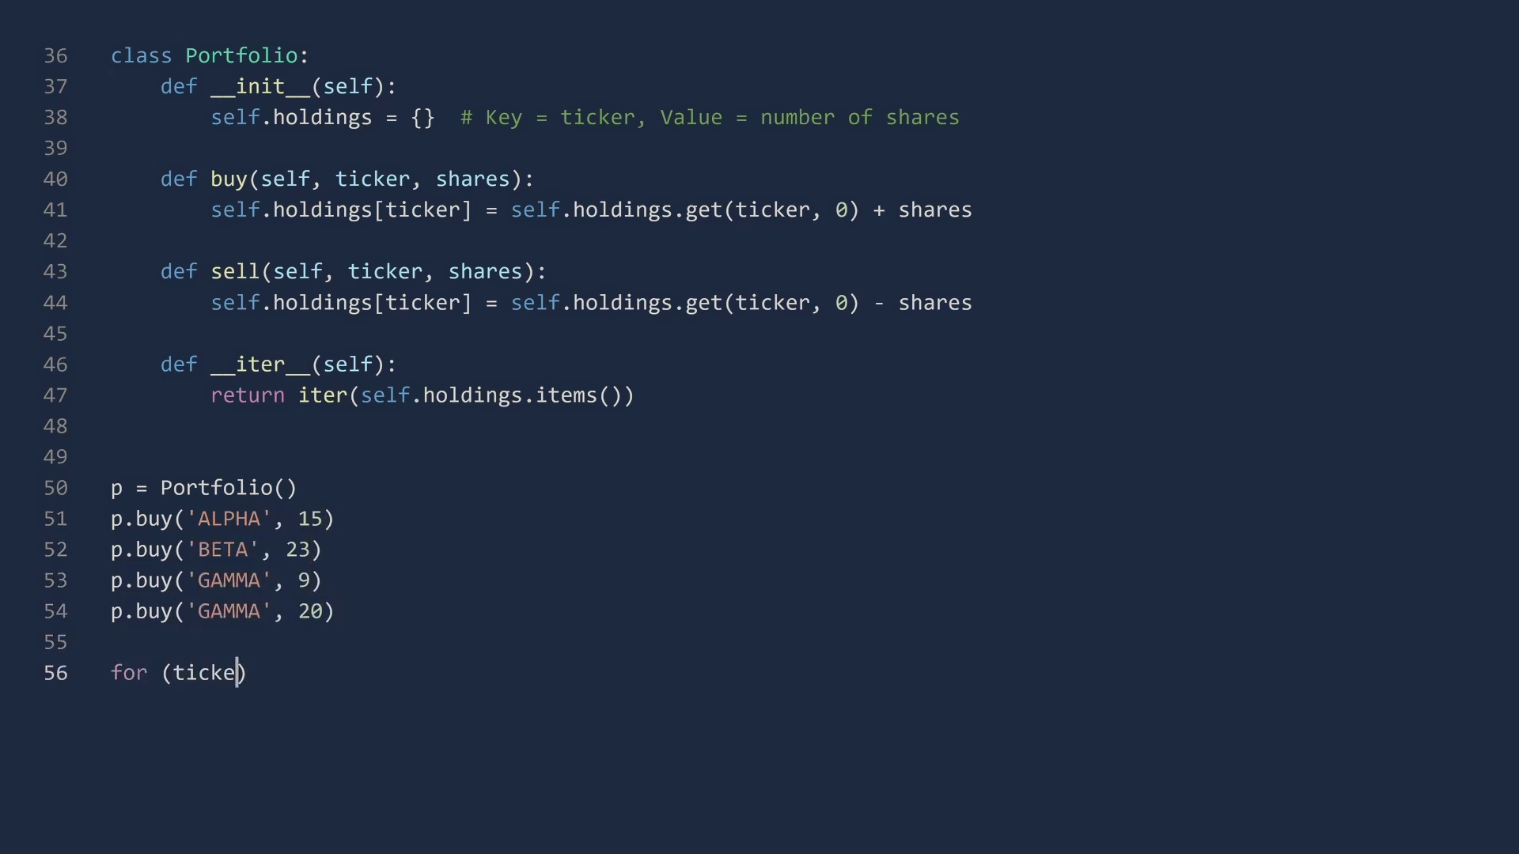
type("r, shares) in p:")
key("Return")
type("print(tick")
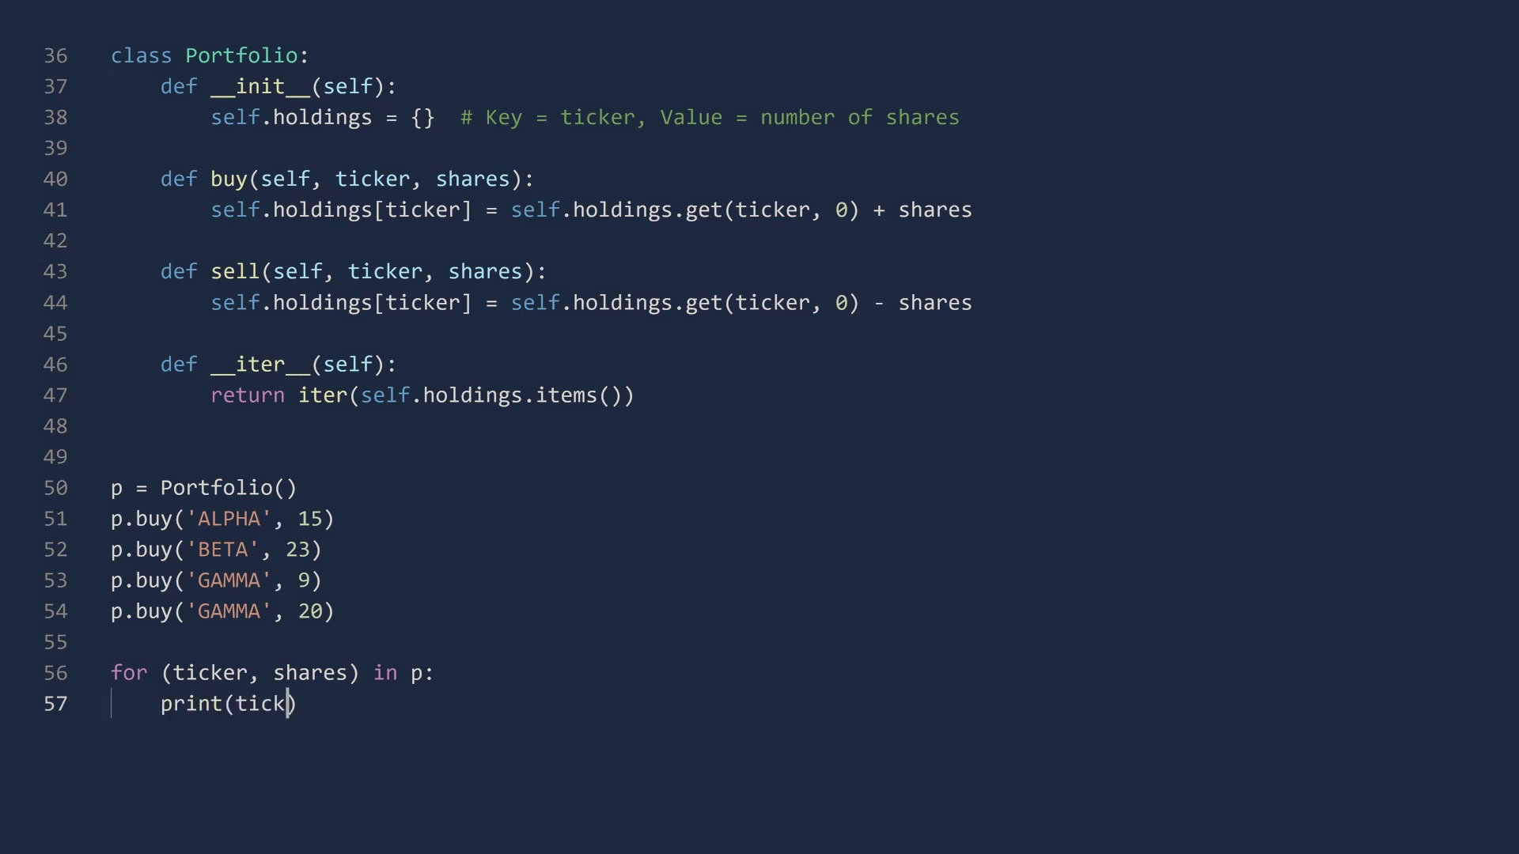
type("er, shares)")
key("Return")
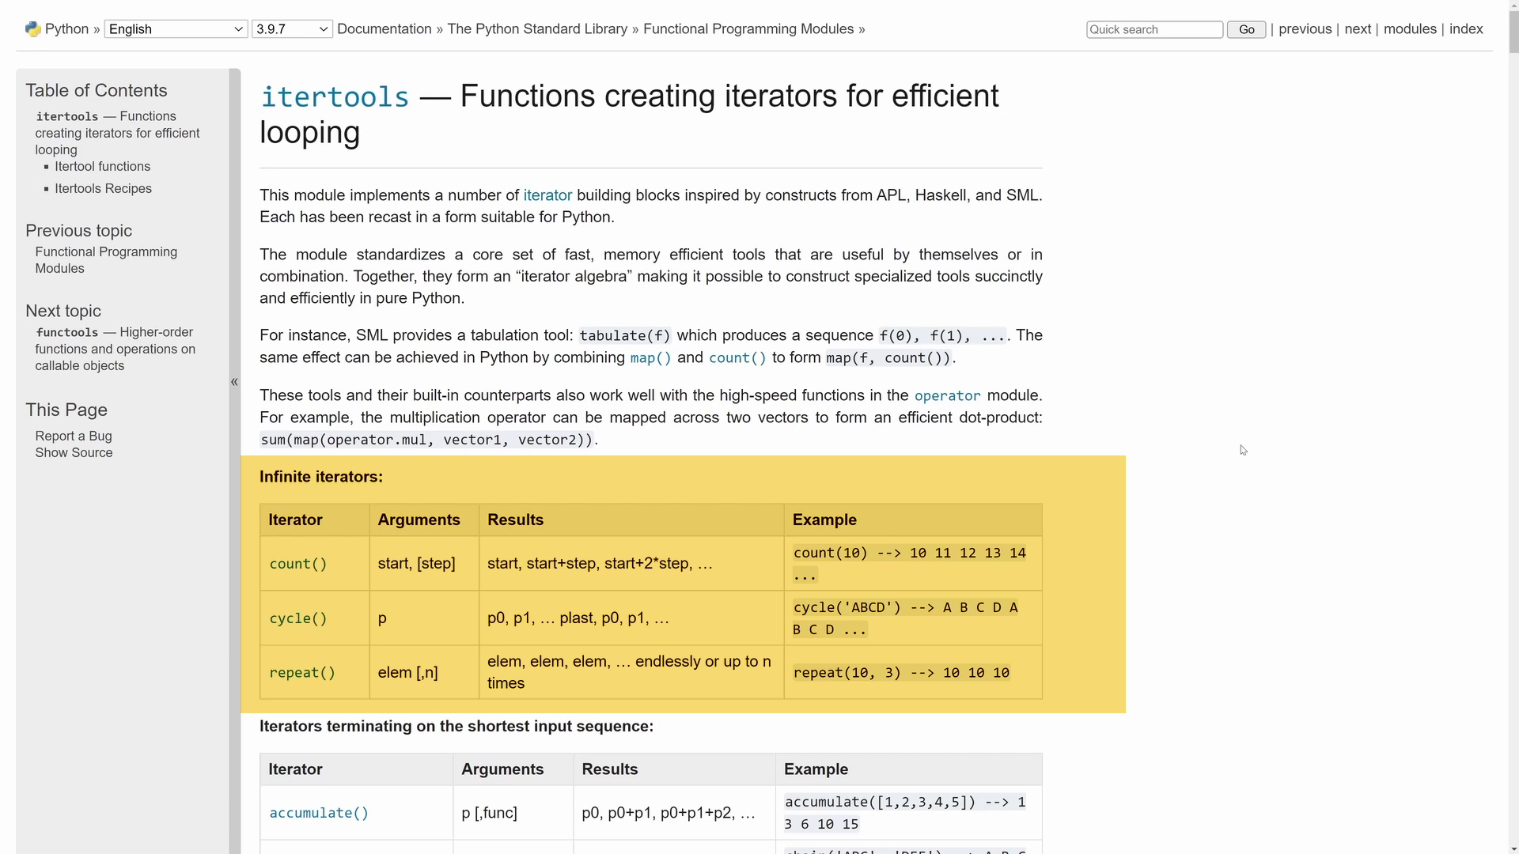
scroll(1243, 450, "down", 5)
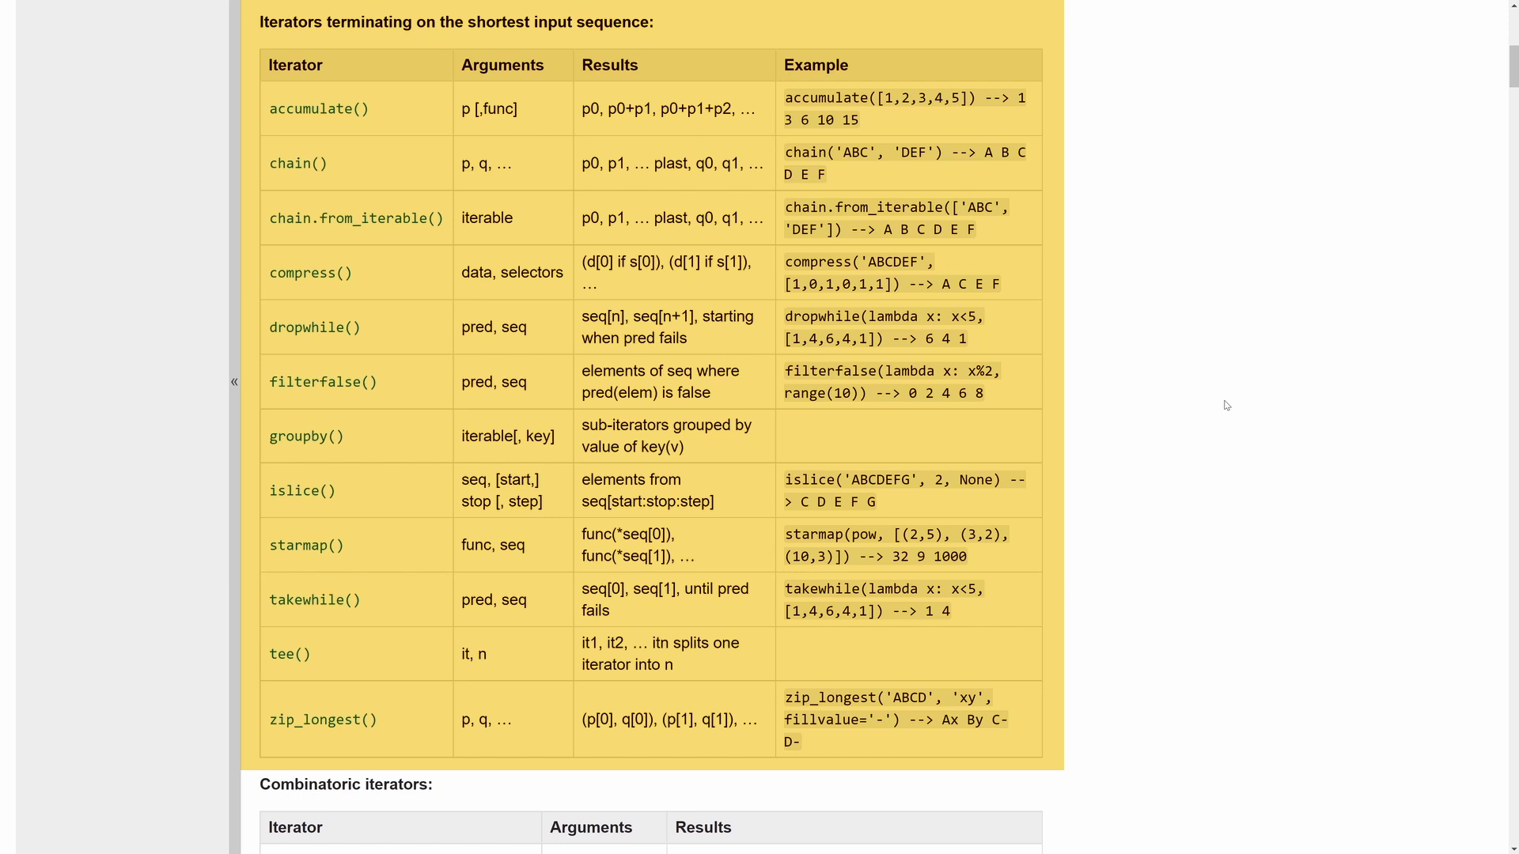
scroll(1225, 405, "down", 4)
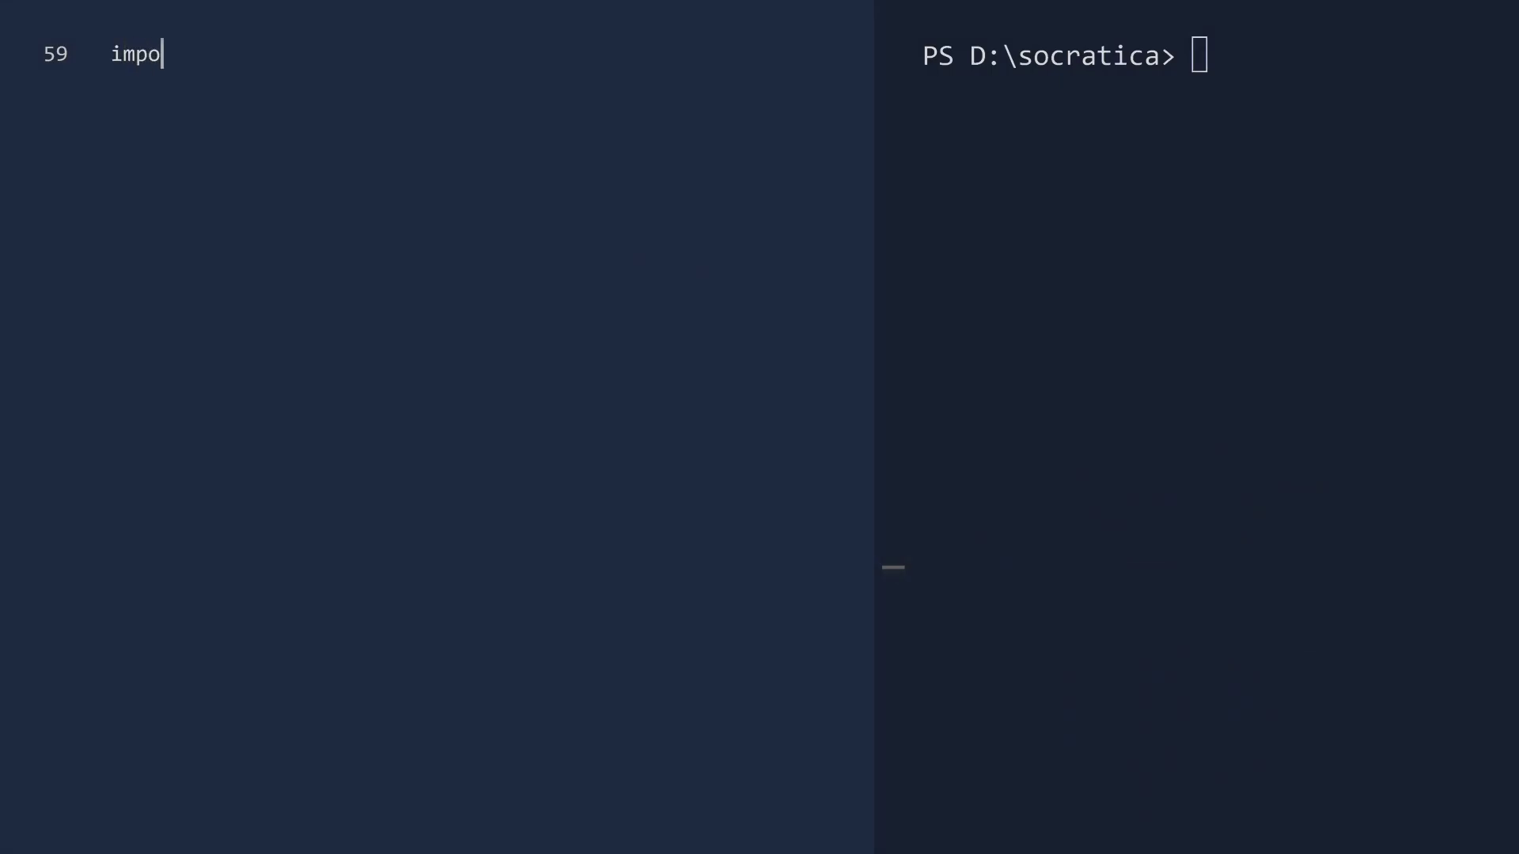
type("rt itertools")
Import itertools, build ranks 2–10 plus J, Q, K, A as strings, and print them
key("Return")
key("Return")
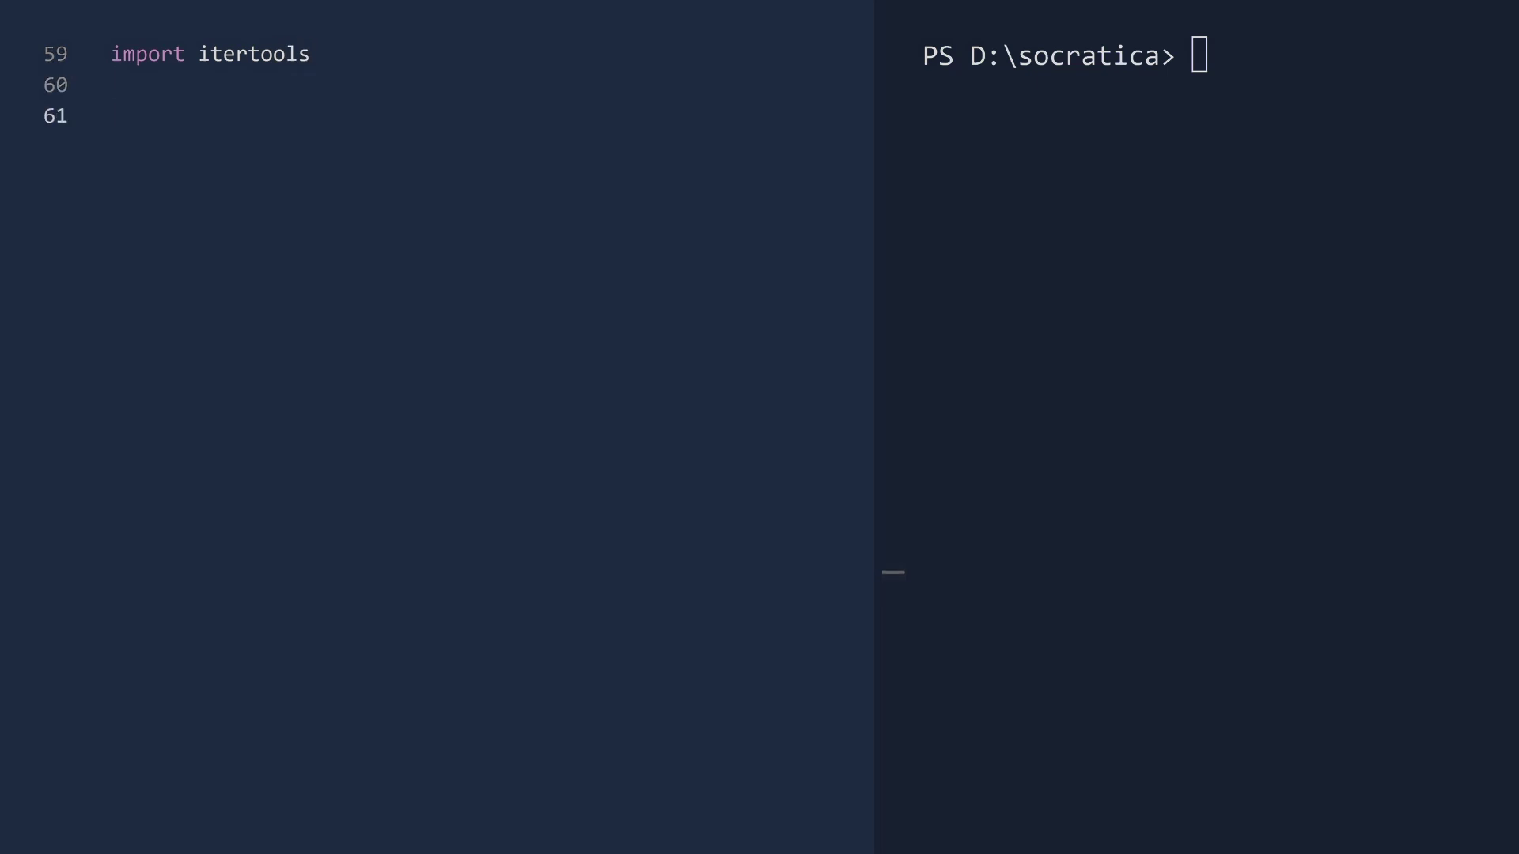
type("ranks")
type(" = list(range(2, 11)")
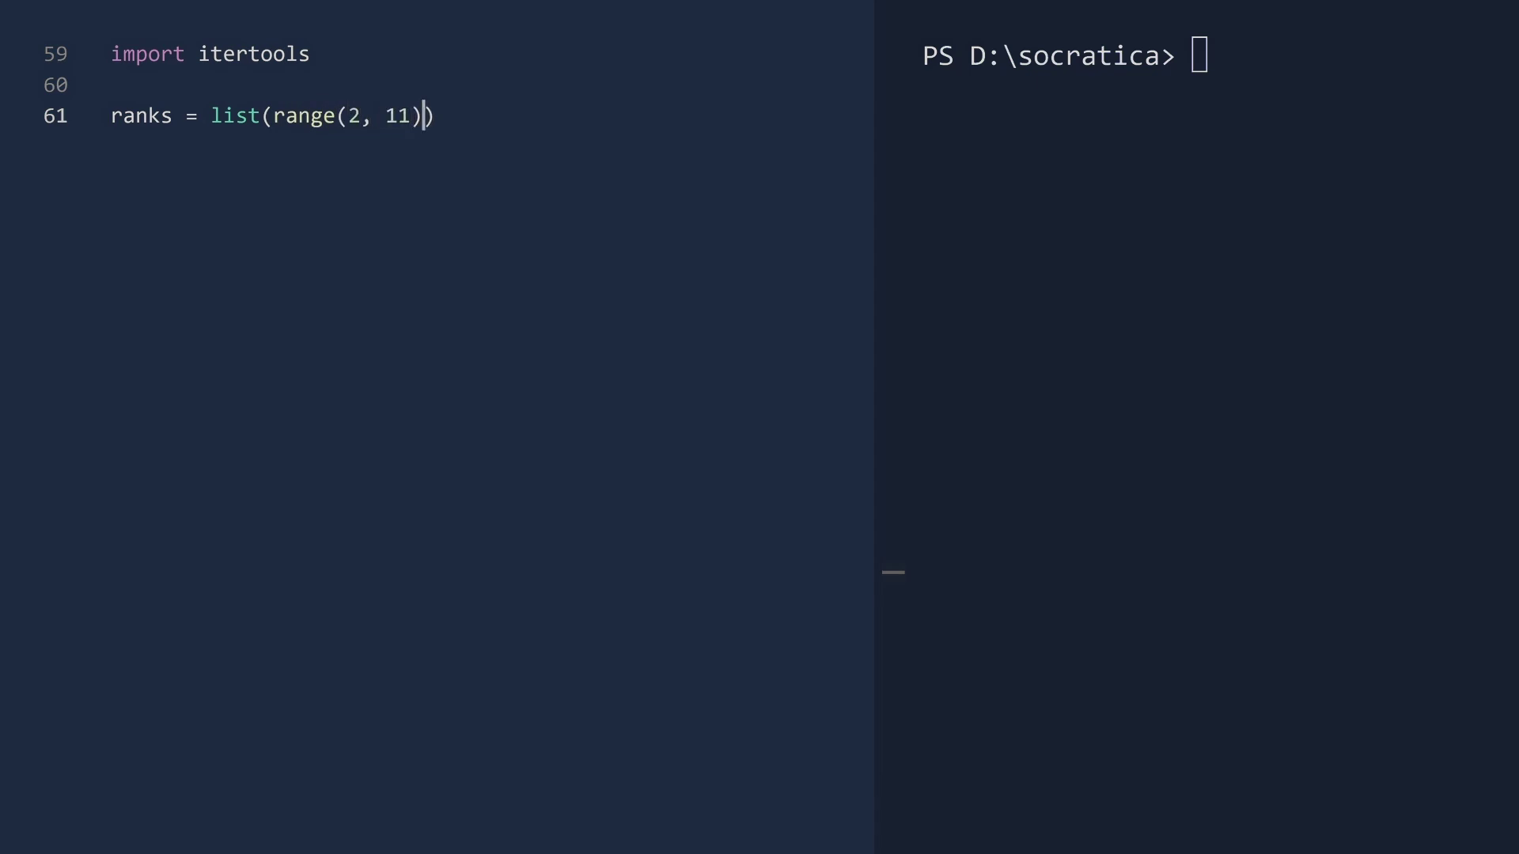
type(") + ['J', 'Q'")
type(", 'K', 'A'")
key("End")
key("Return")
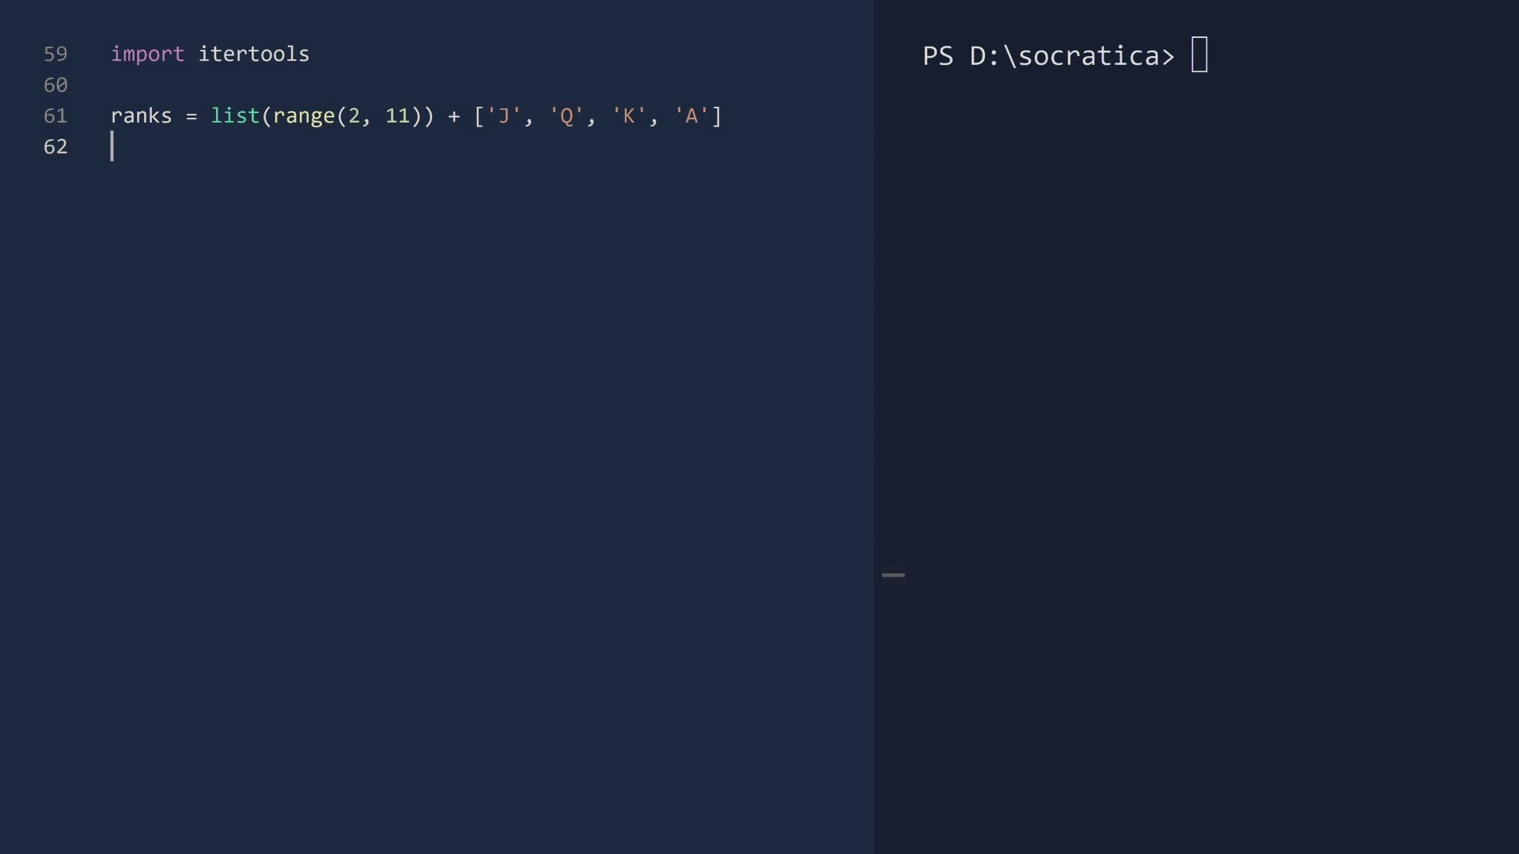
type("ranks = [str(rank) for ran")
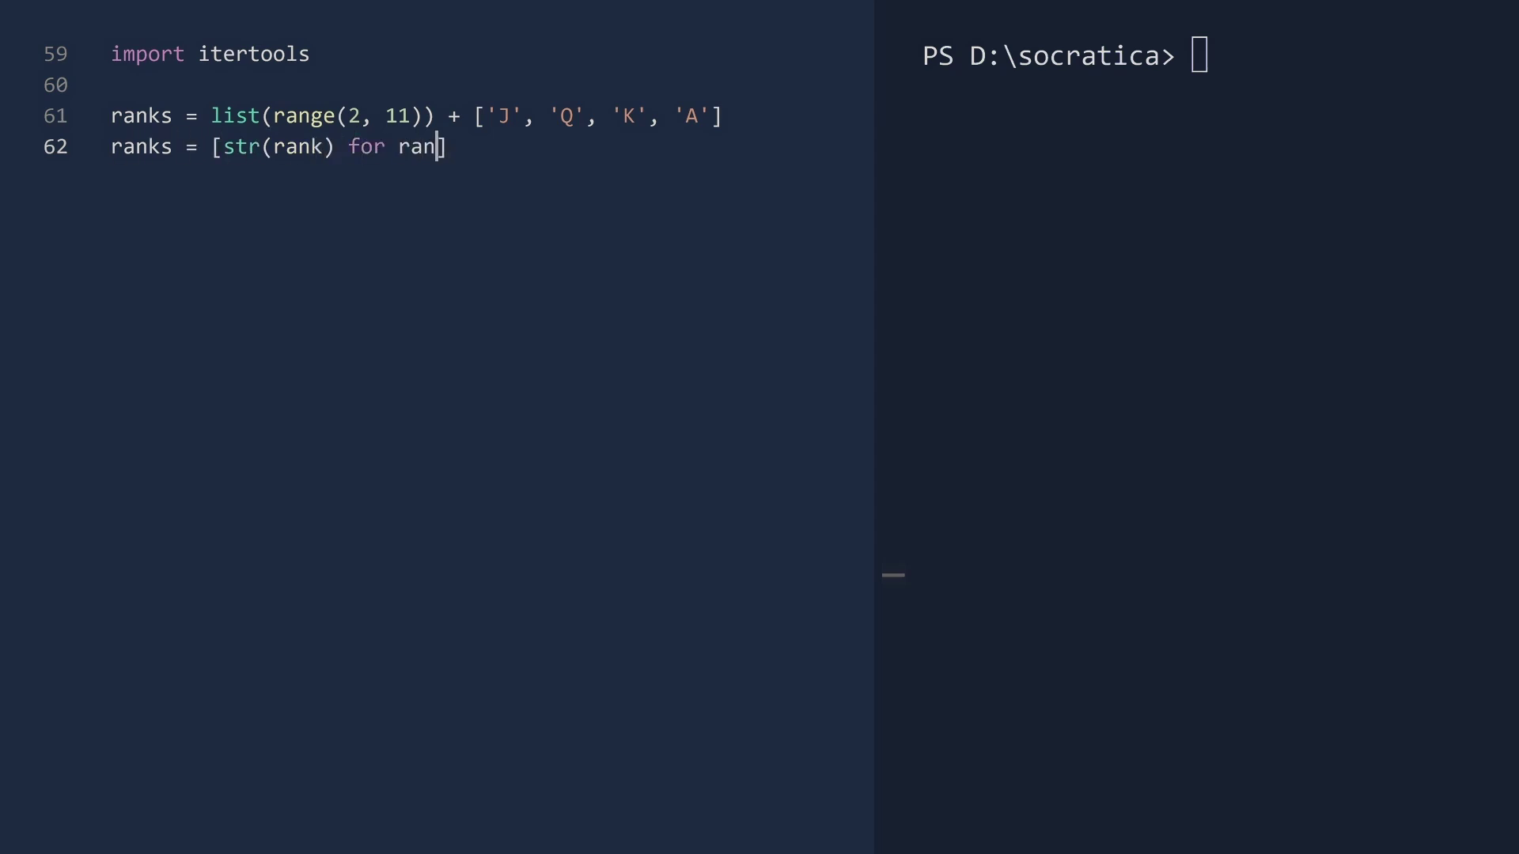
type("k in ranks]")
key("Return")
key("Return")
type("print(r")
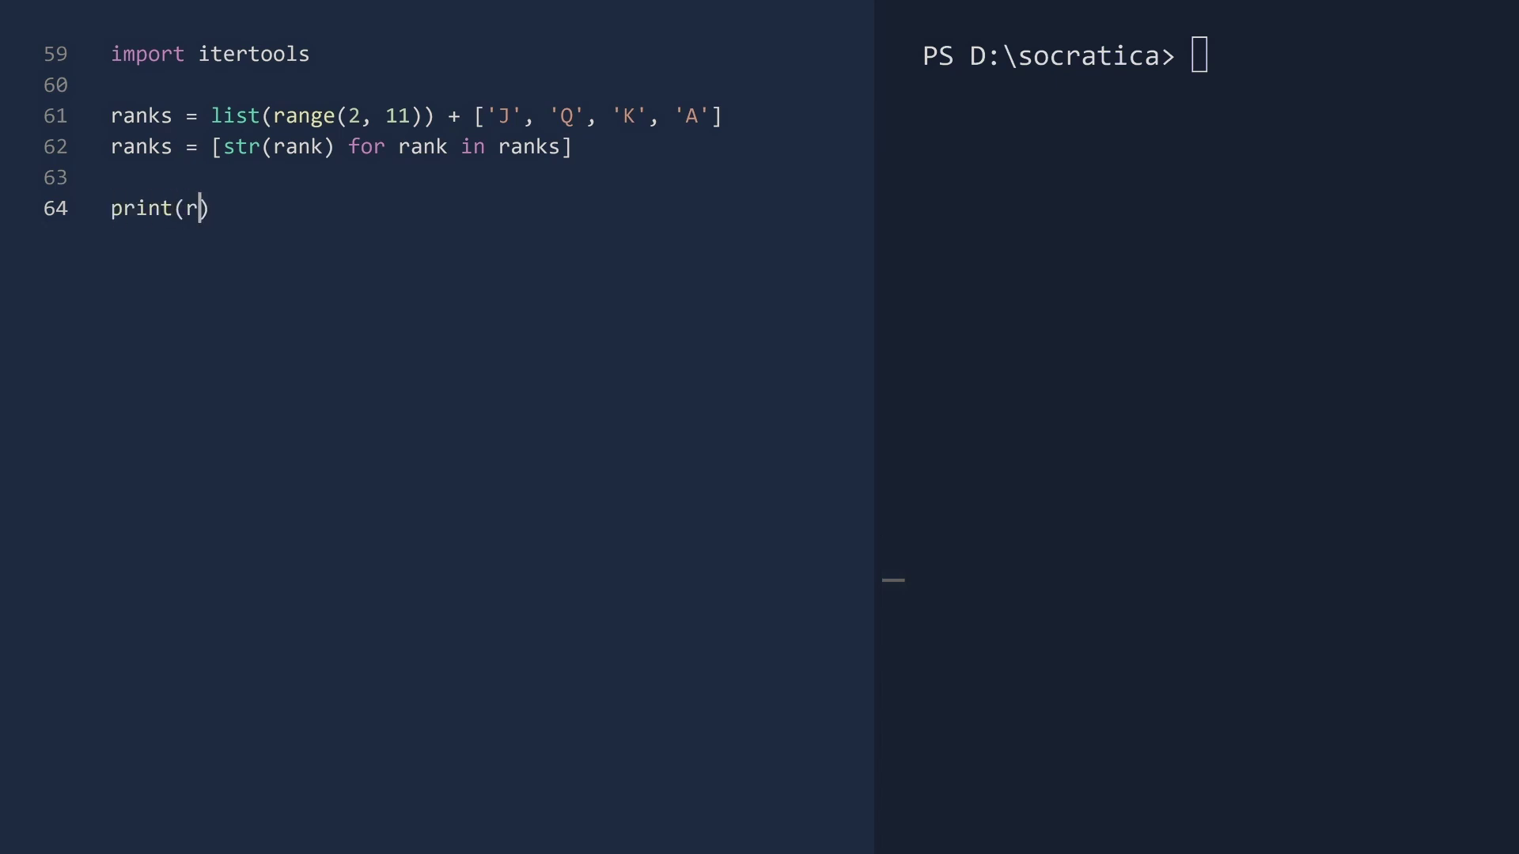
type("anks)")
key("Return")
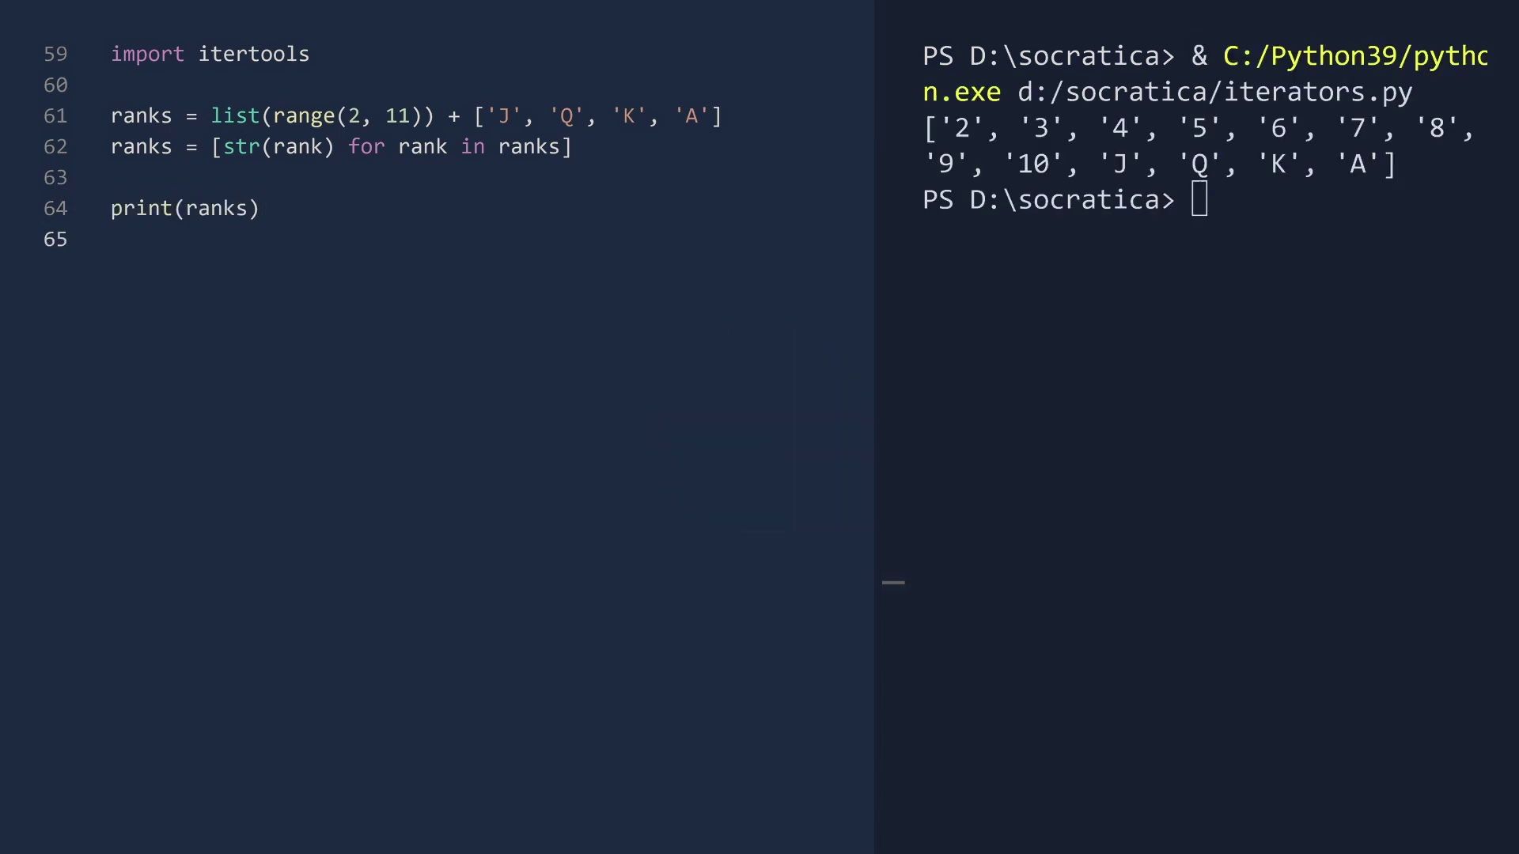
type("suits = ['Hearts', 'Clubs', 'Diamonds'")
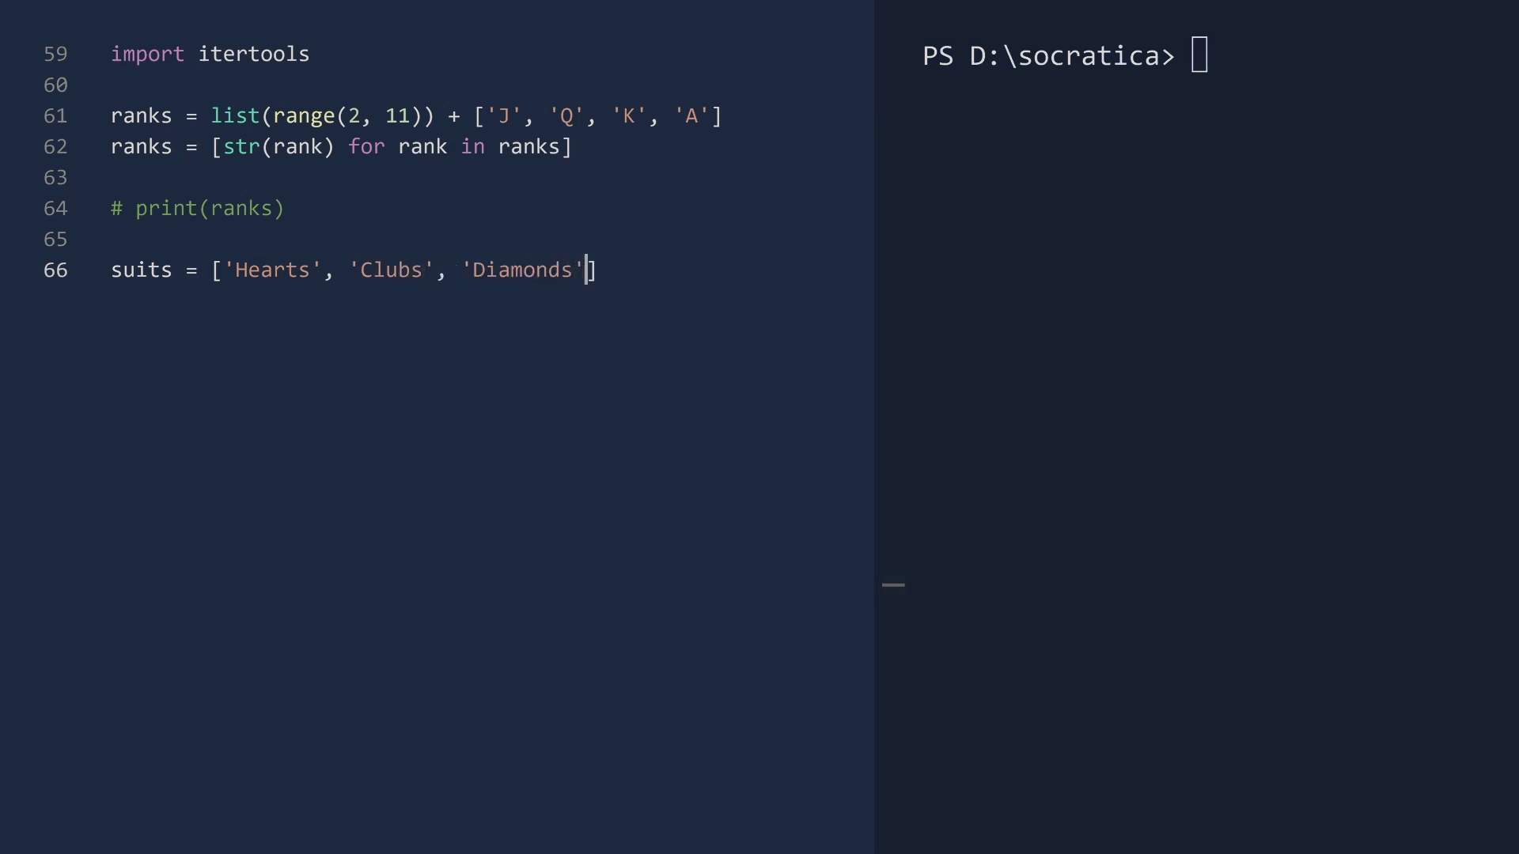
type(", 'Spades'")
Add suits, build deck with itertools.product(ranks, suits), and print each card numbered via enumerate
key("End")
key("Return")
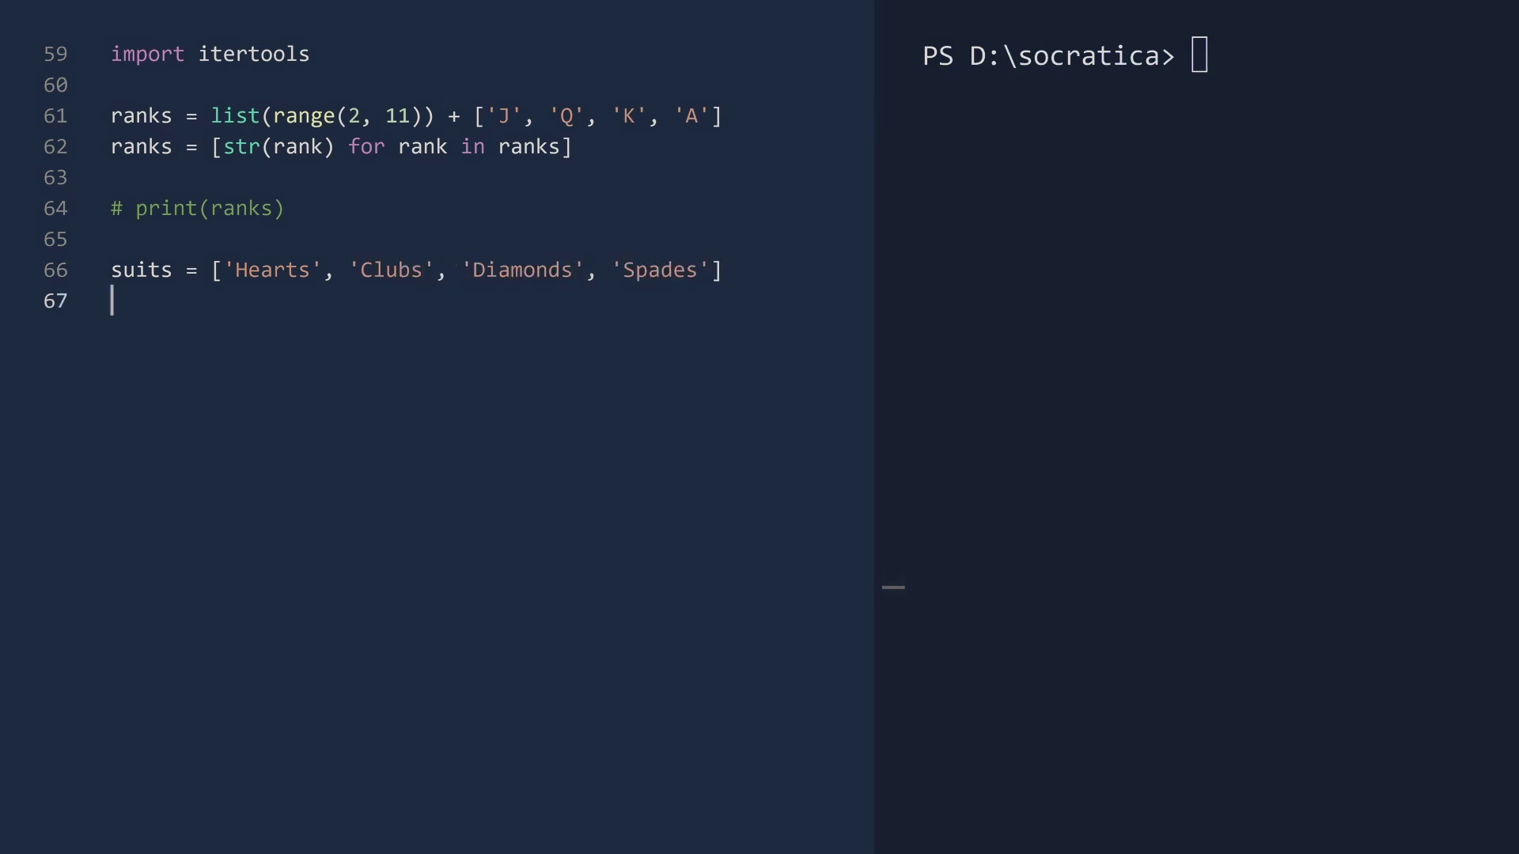
type("de")
type("ck = [card for card in i")
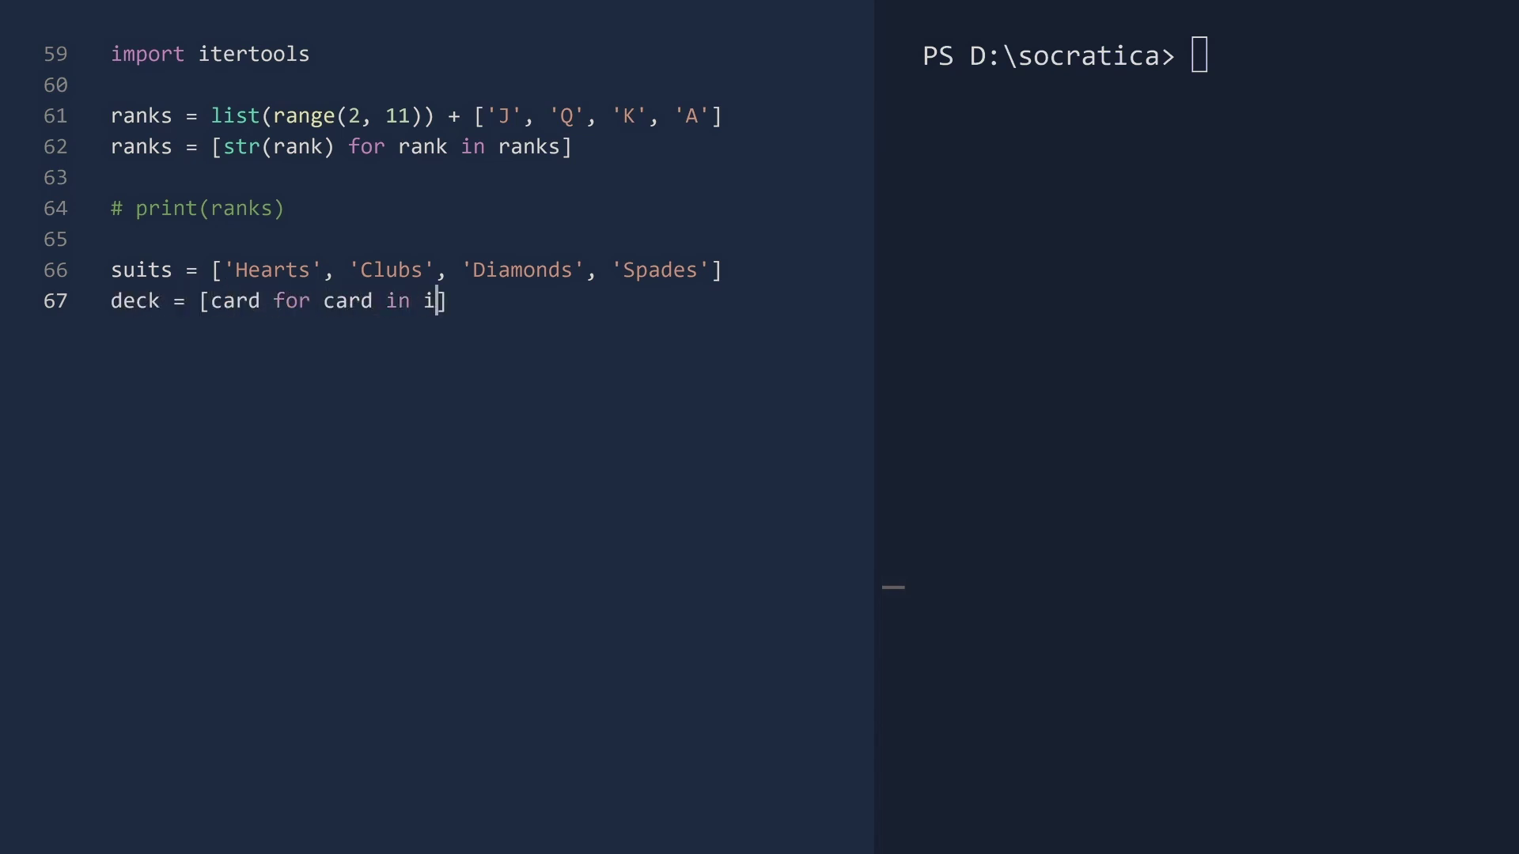
type("tertools.product(ranks")
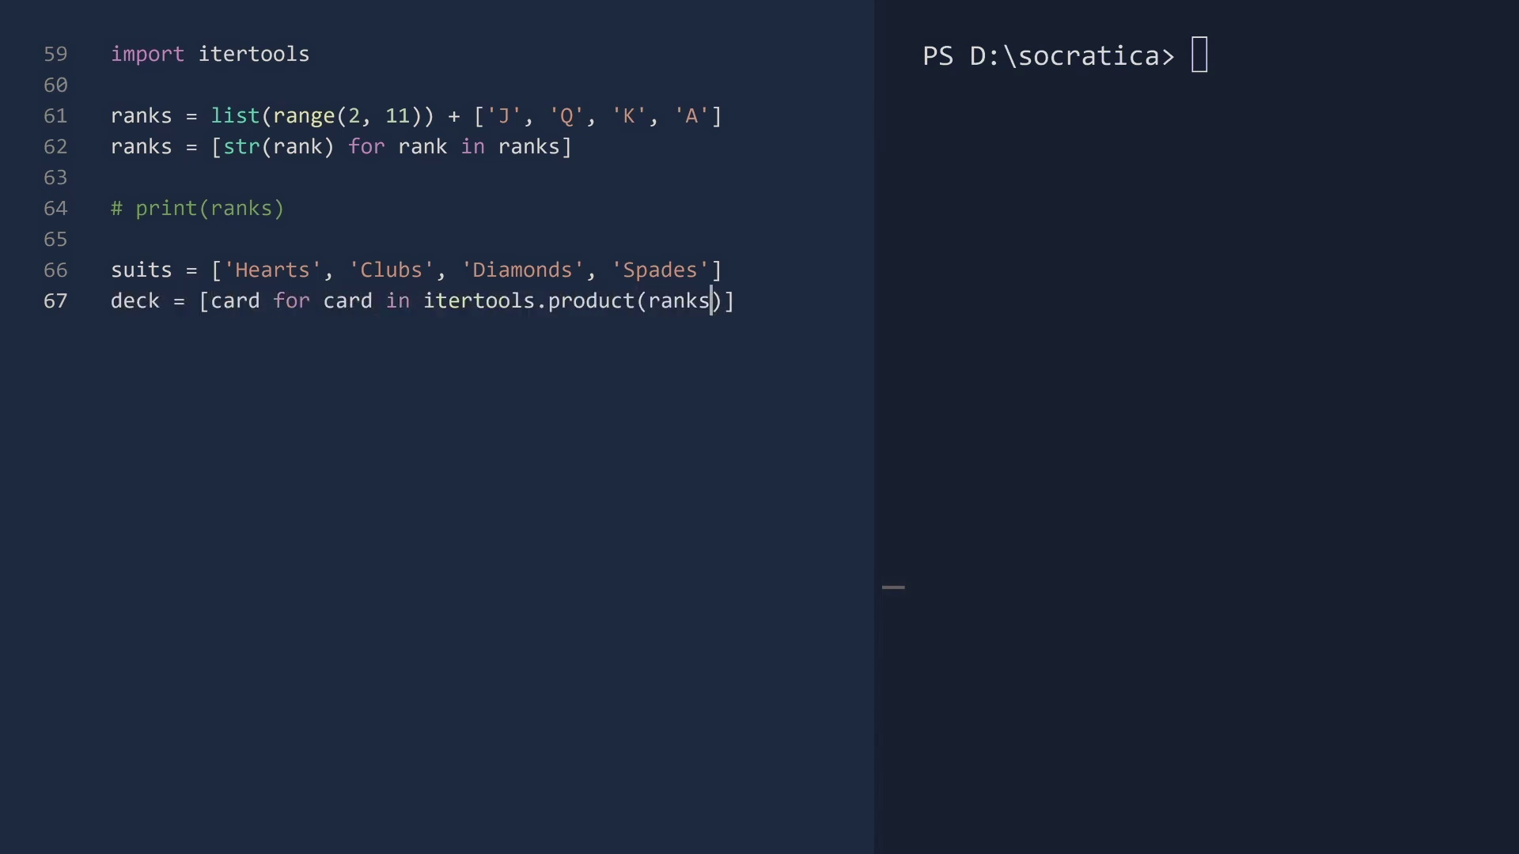
type(", suits)]")
key("Return")
key("Return")
type("for (")
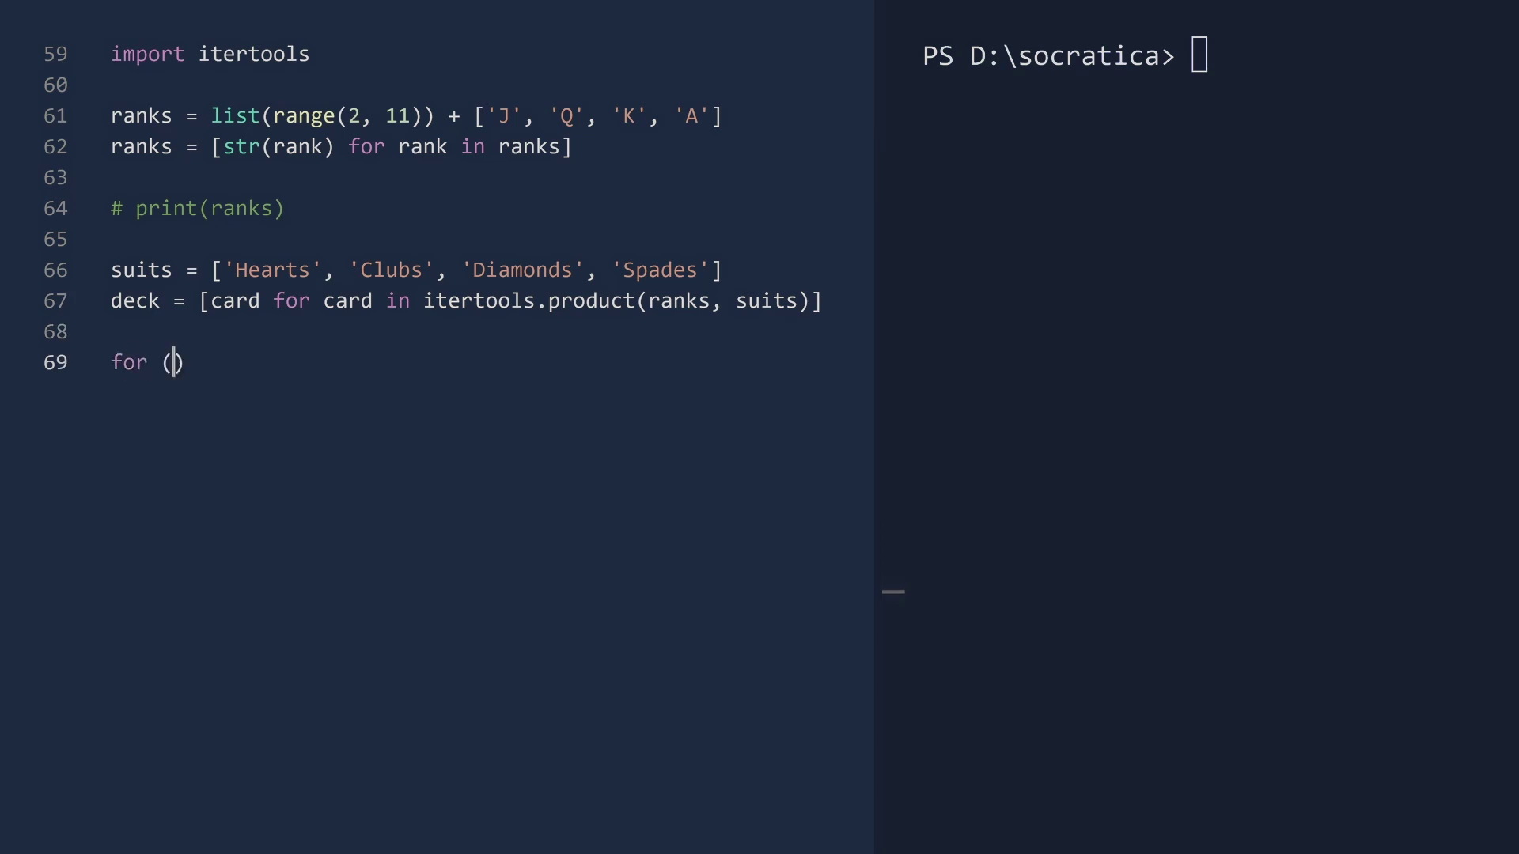
type("index, card) in enumerate(deck):")
key("Return")
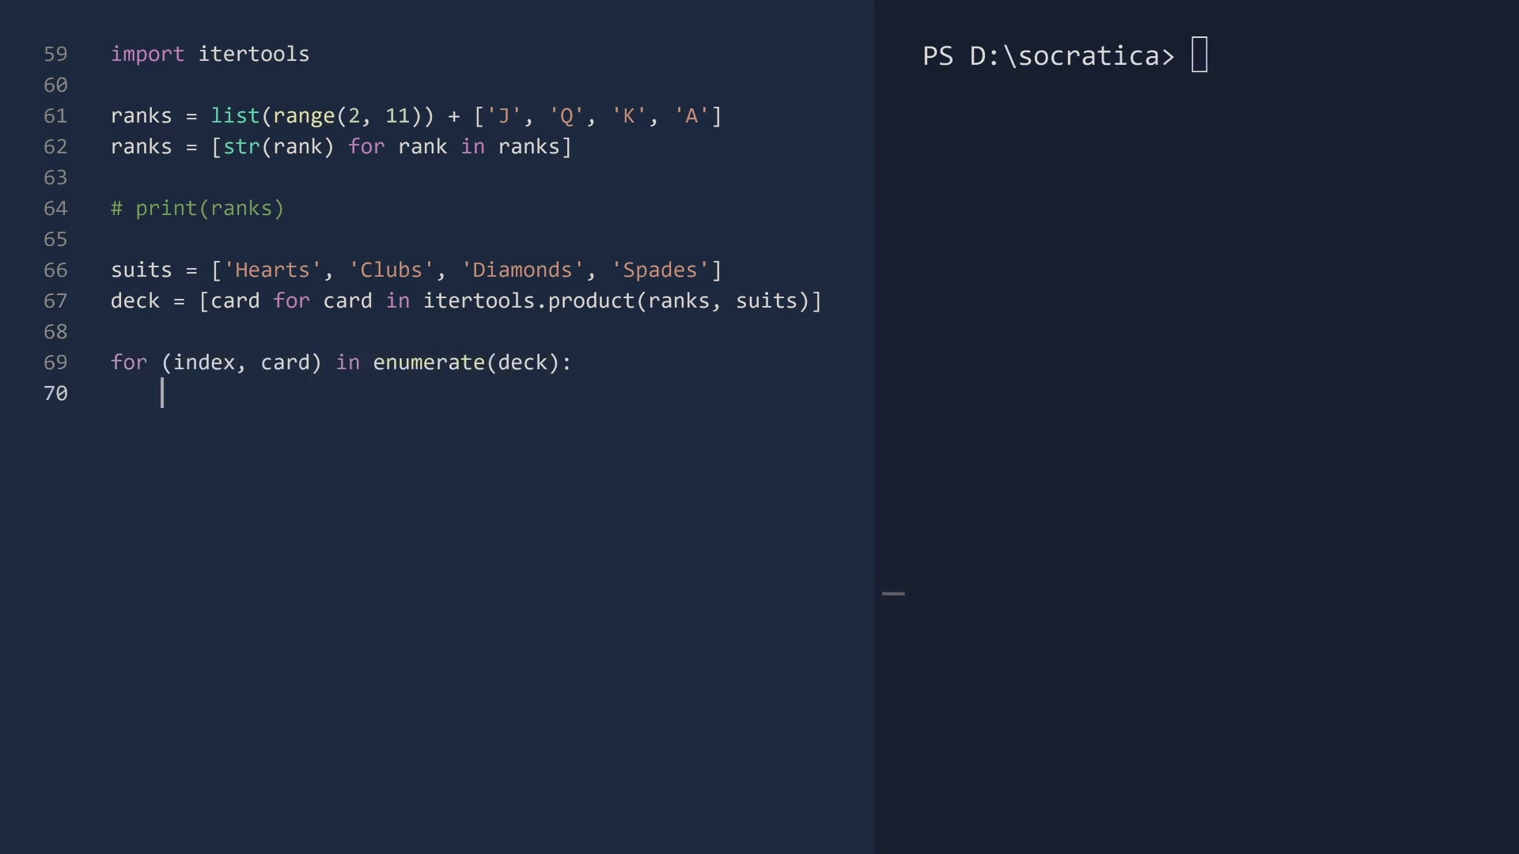
type("print(1 + index, card)")
key("Return")
key("BackSpace")
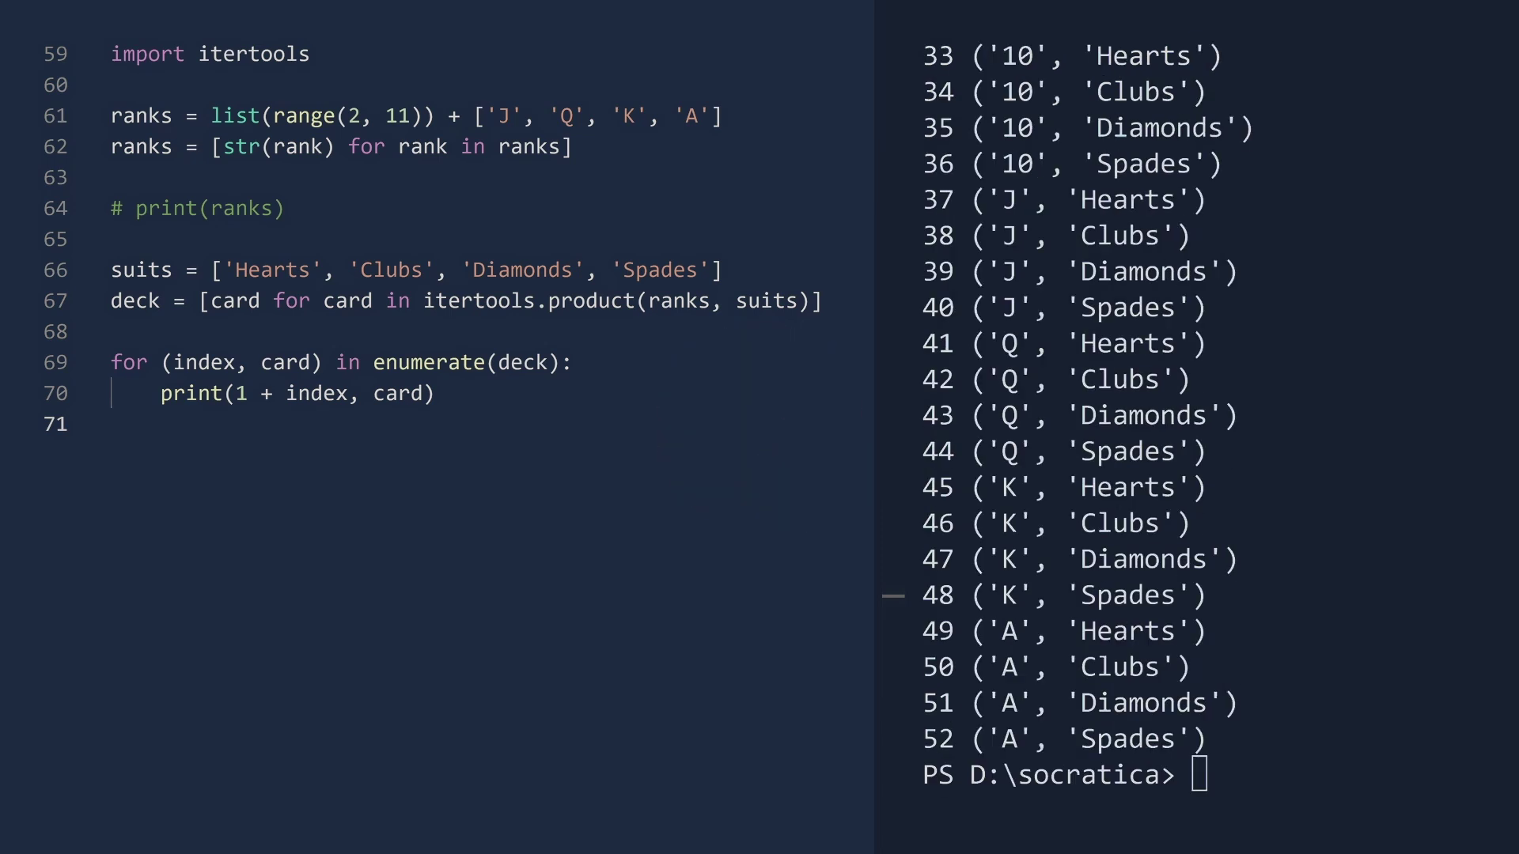
type("hand")
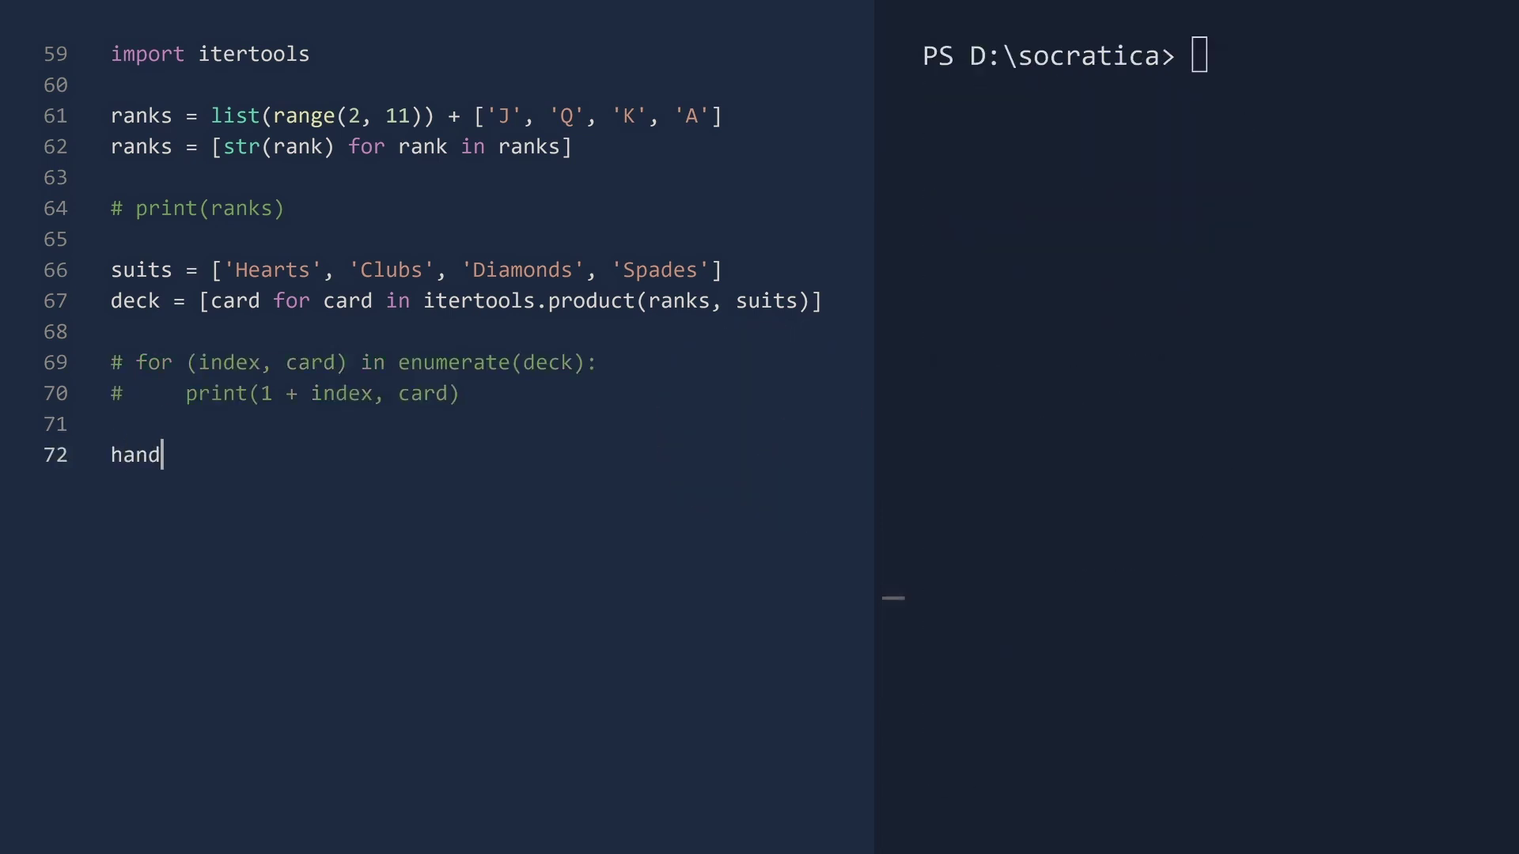
type("s = [hand for hand in i")
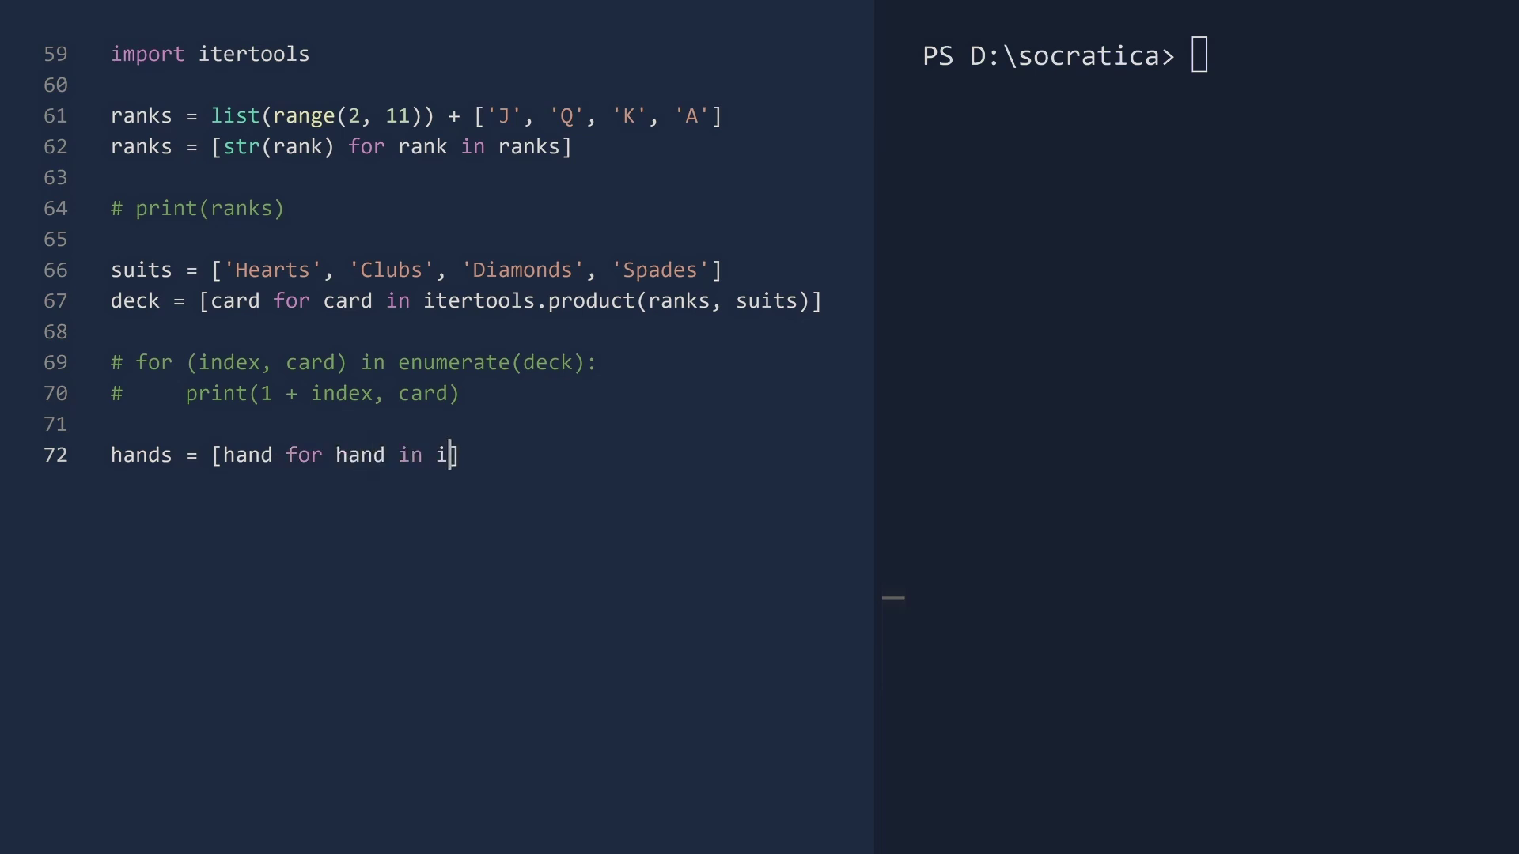
type("tertools.combinations")
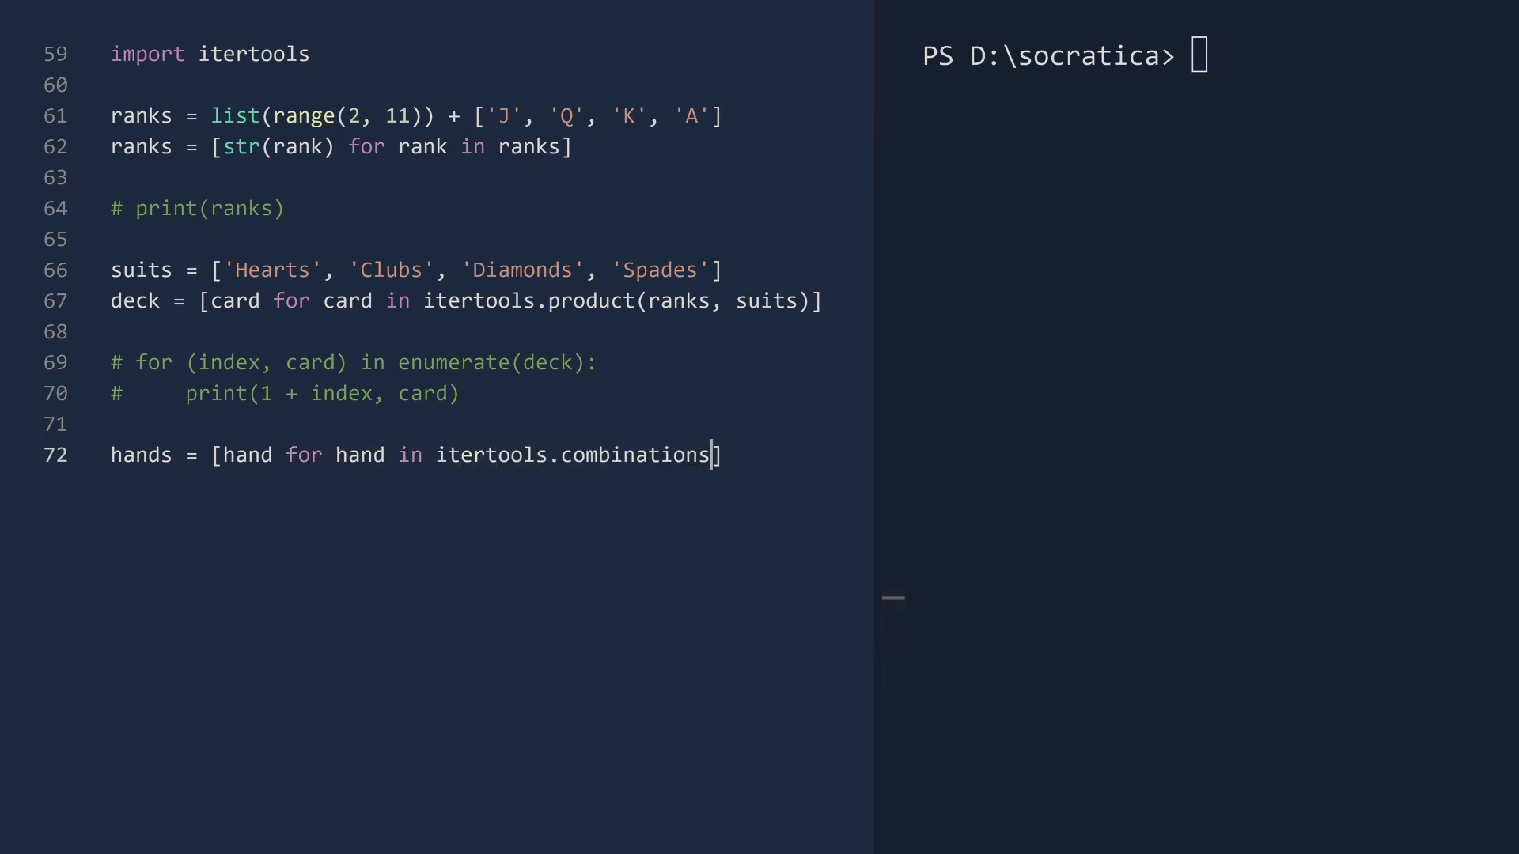
type("(deck, 5")
Set hands to itertools.combinations(deck, 5) and print an f-string with len(hands)
key("End")
key("Return")
key("Return")
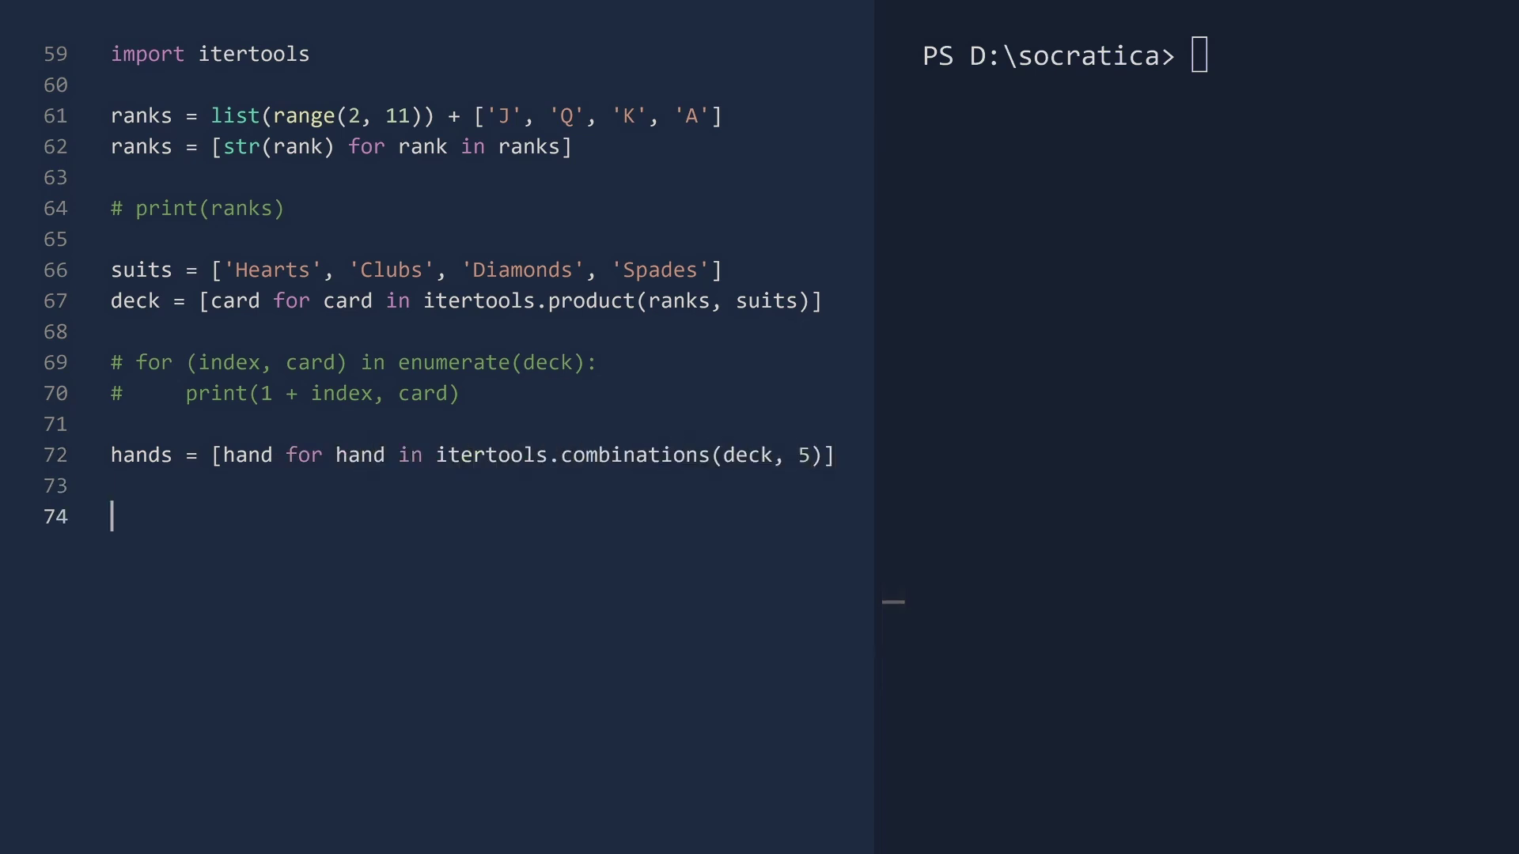
type("print(f\"The numb")
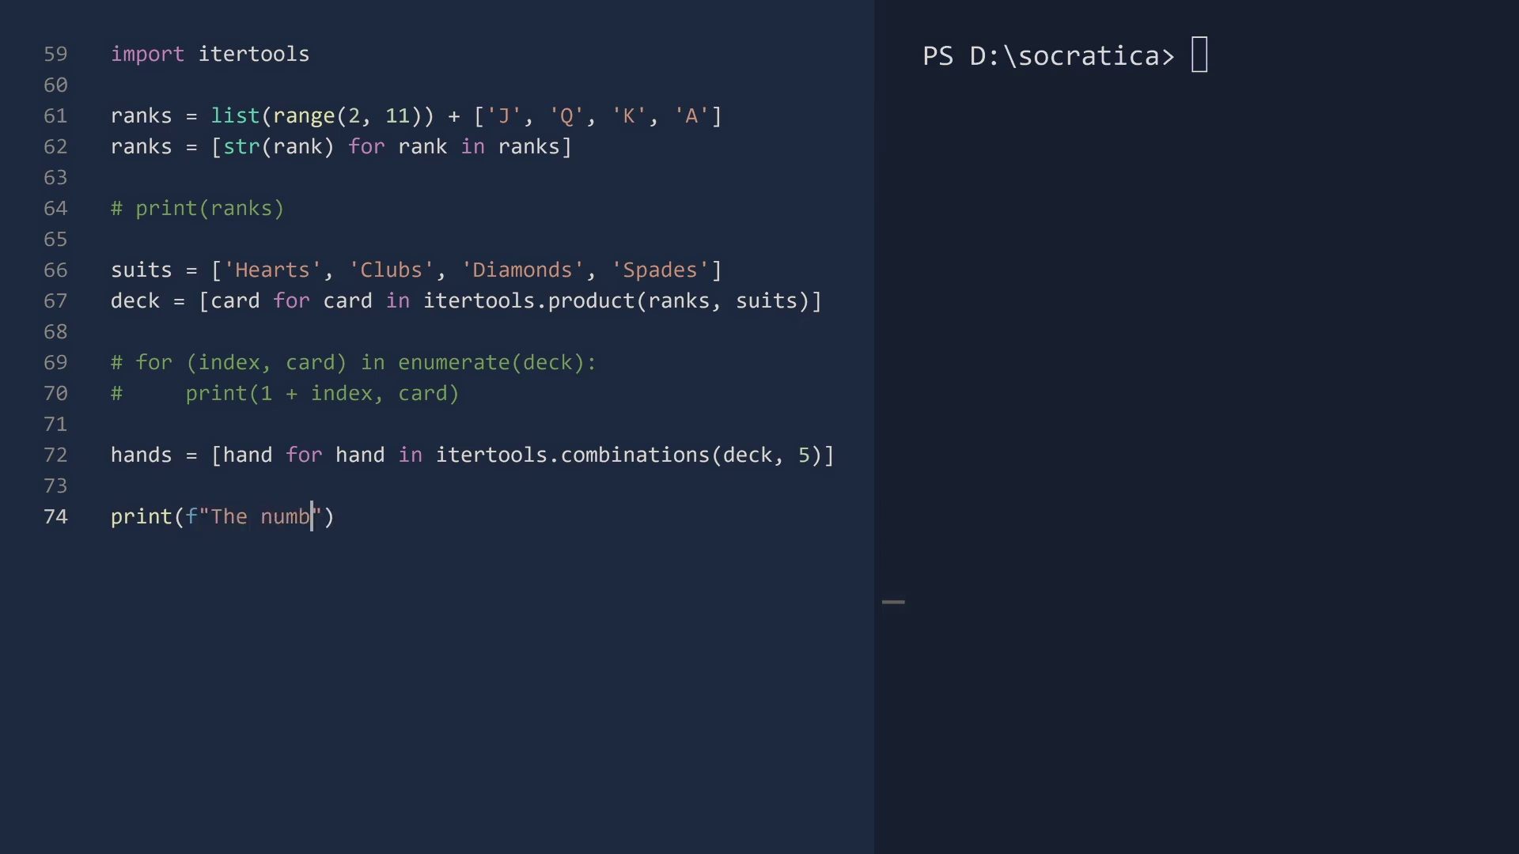
type("er of 5-card poker hands is {")
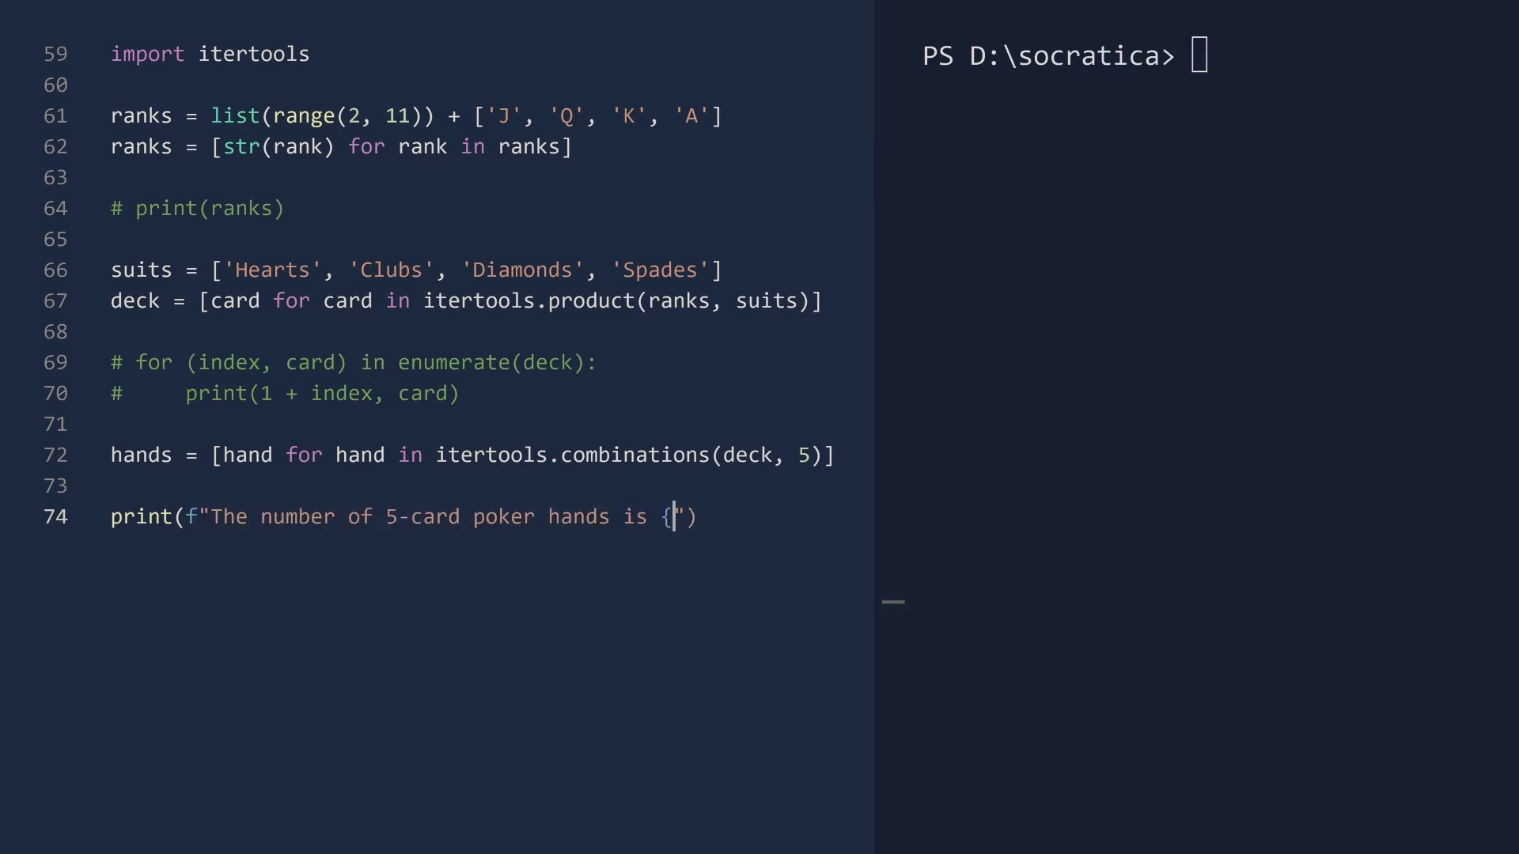
type("len(hands)}.\")")
key("Return")
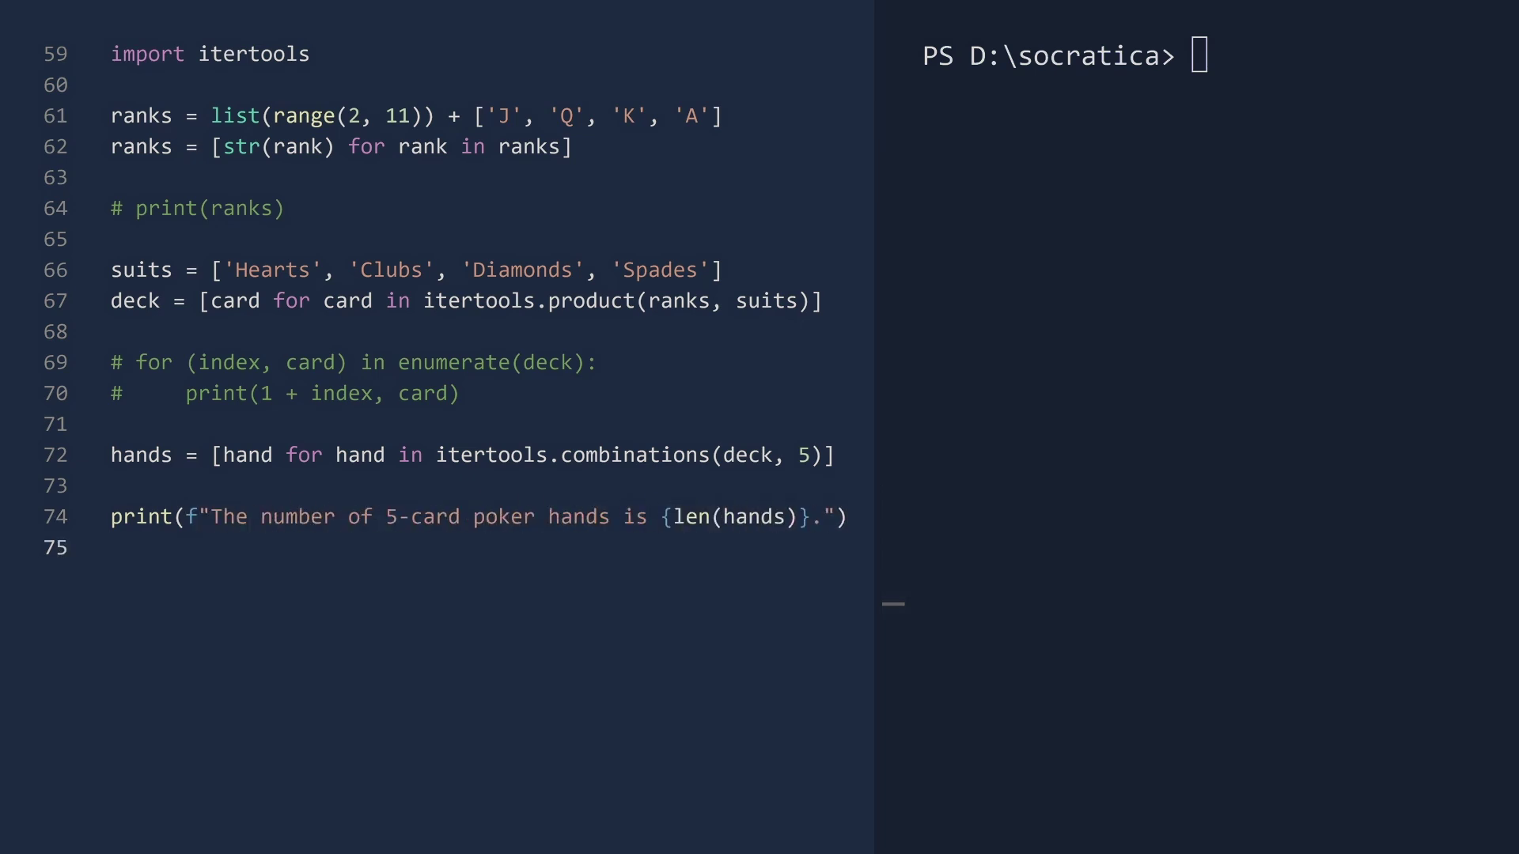